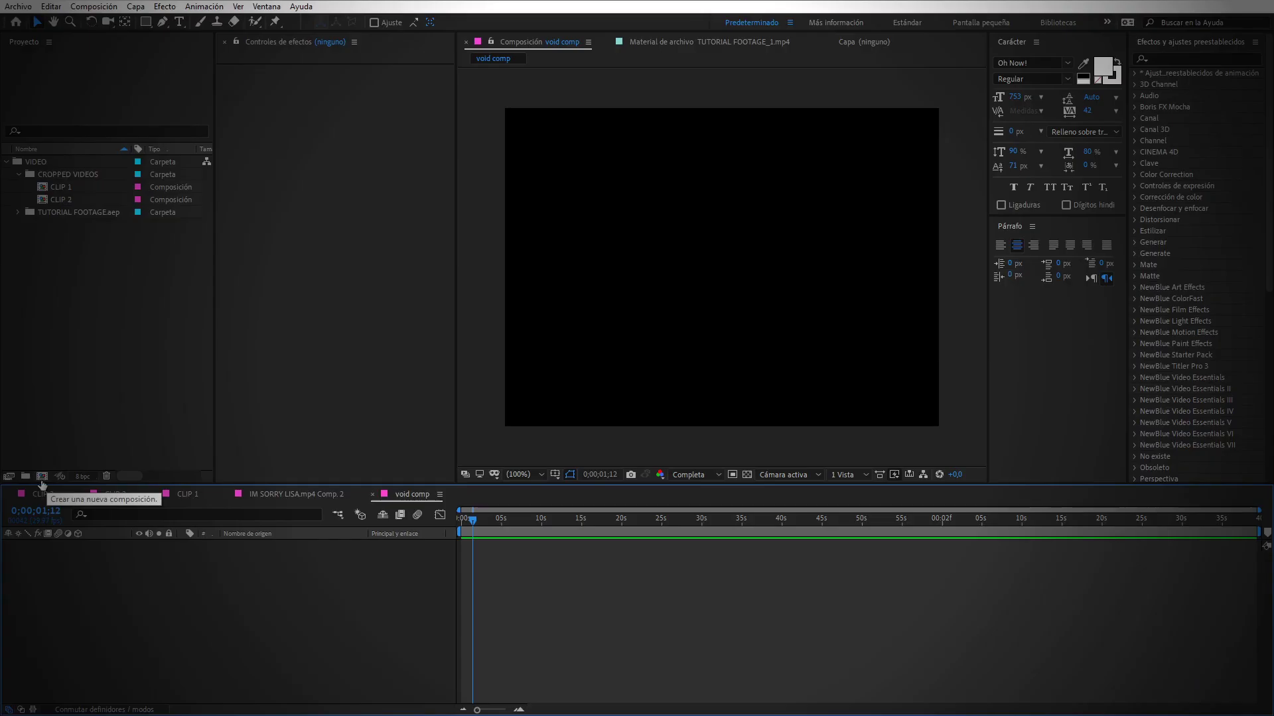
- Create a 654 x 480 px composition named PRINCIPAL COMPOSITION at 29,97 fps with a duration of 0;00;19;10
left_click(42, 478)
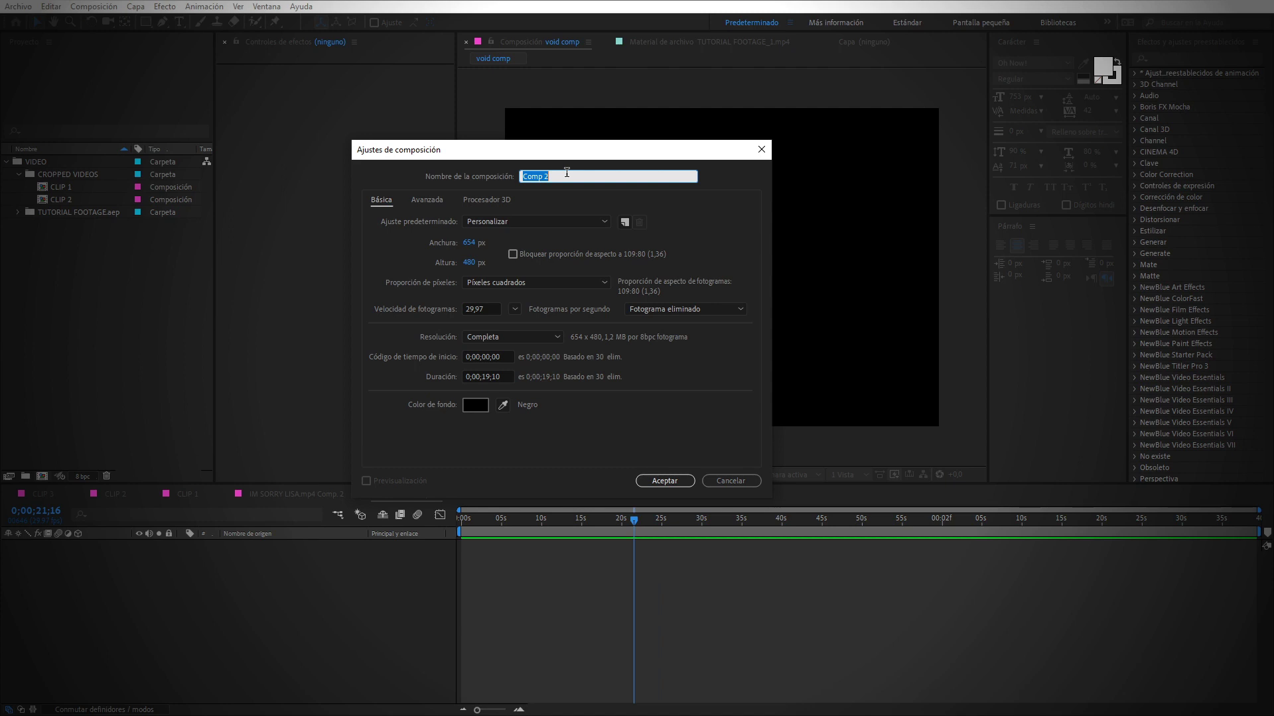
type("PRINCIPAL COMPOSITIO")
type("N")
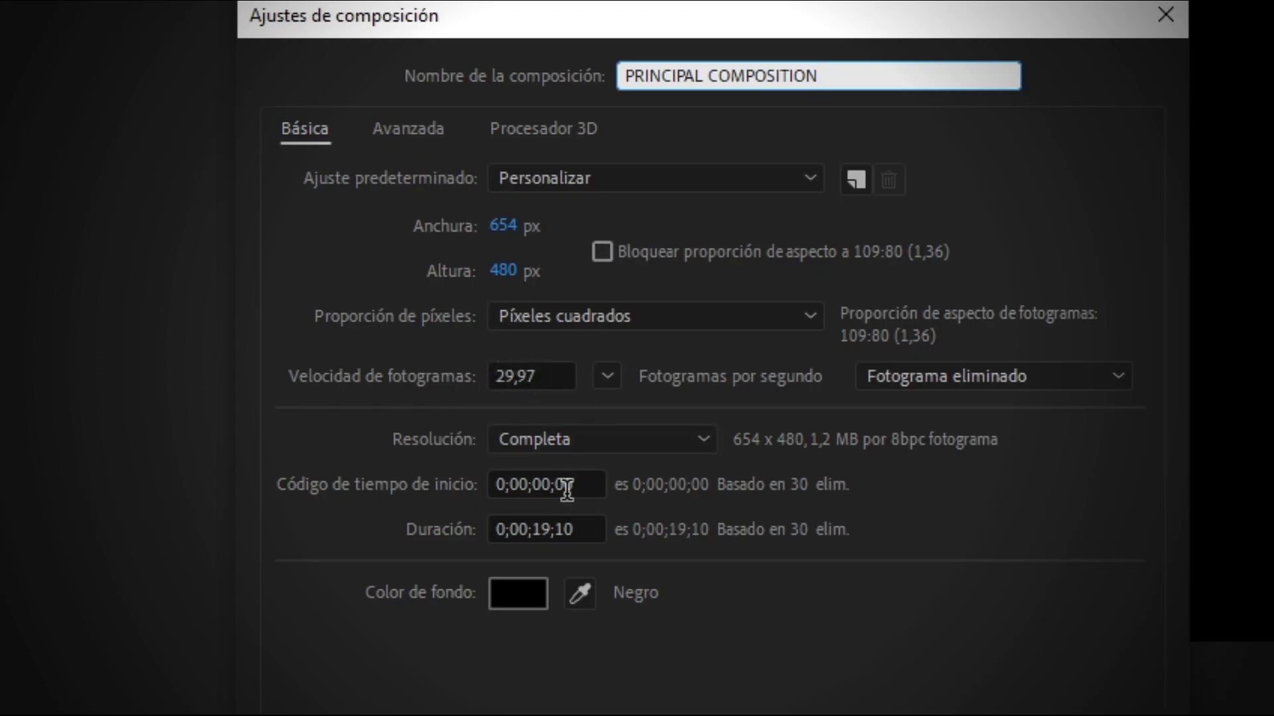
left_click(540, 528)
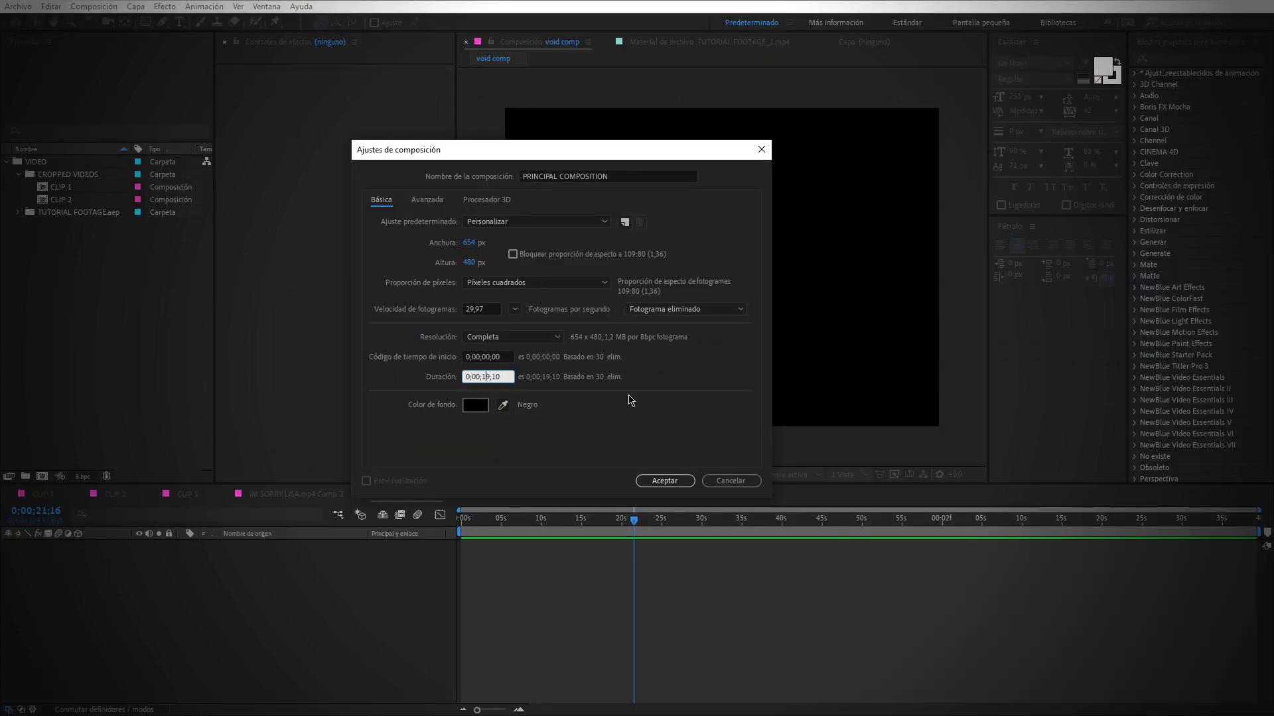
left_click(664, 480)
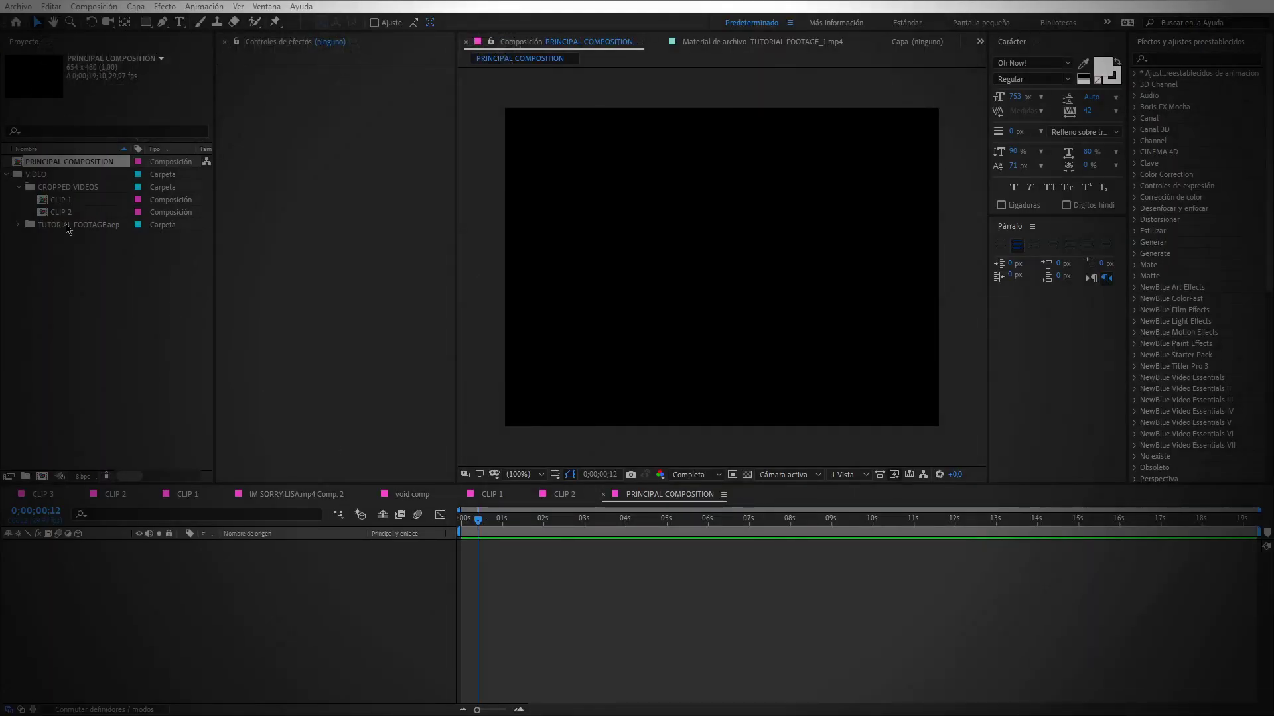
- Preview the CLIP 1 and CLIP 2 compositions and return to PRINCIPAL COMPOSITION
left_click_drag(479, 520, 576, 533)
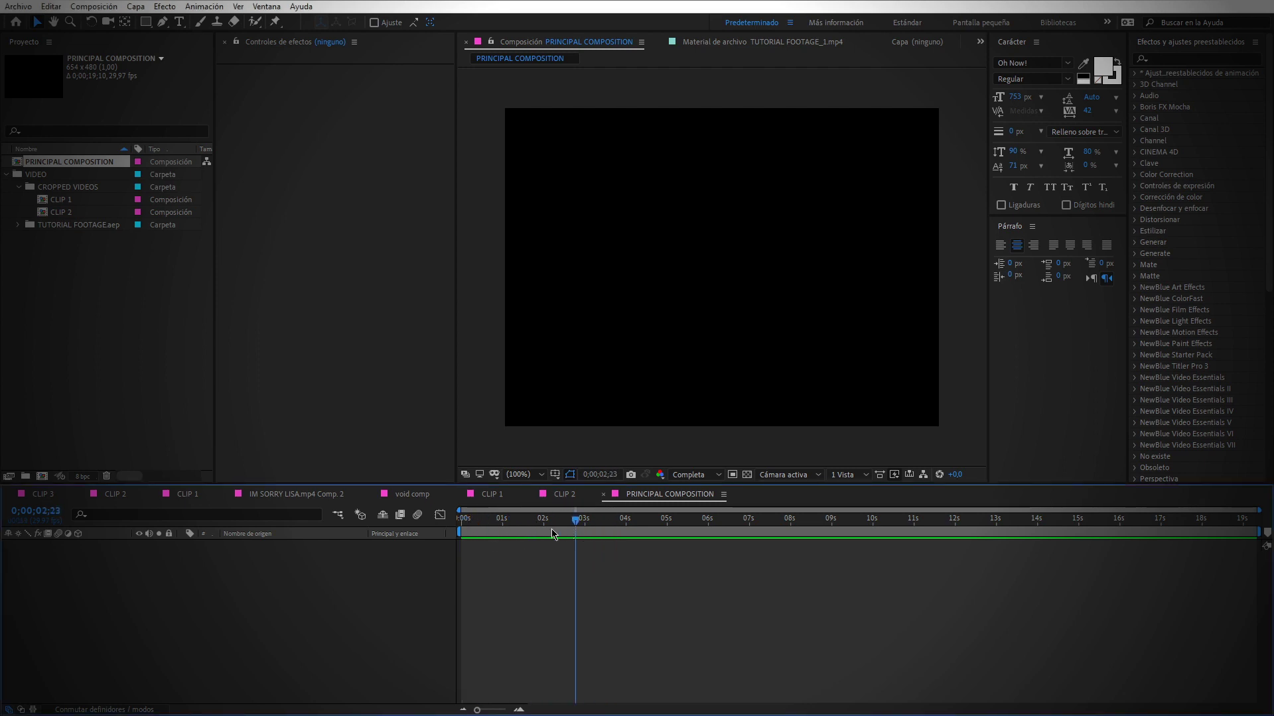
left_click(619, 521)
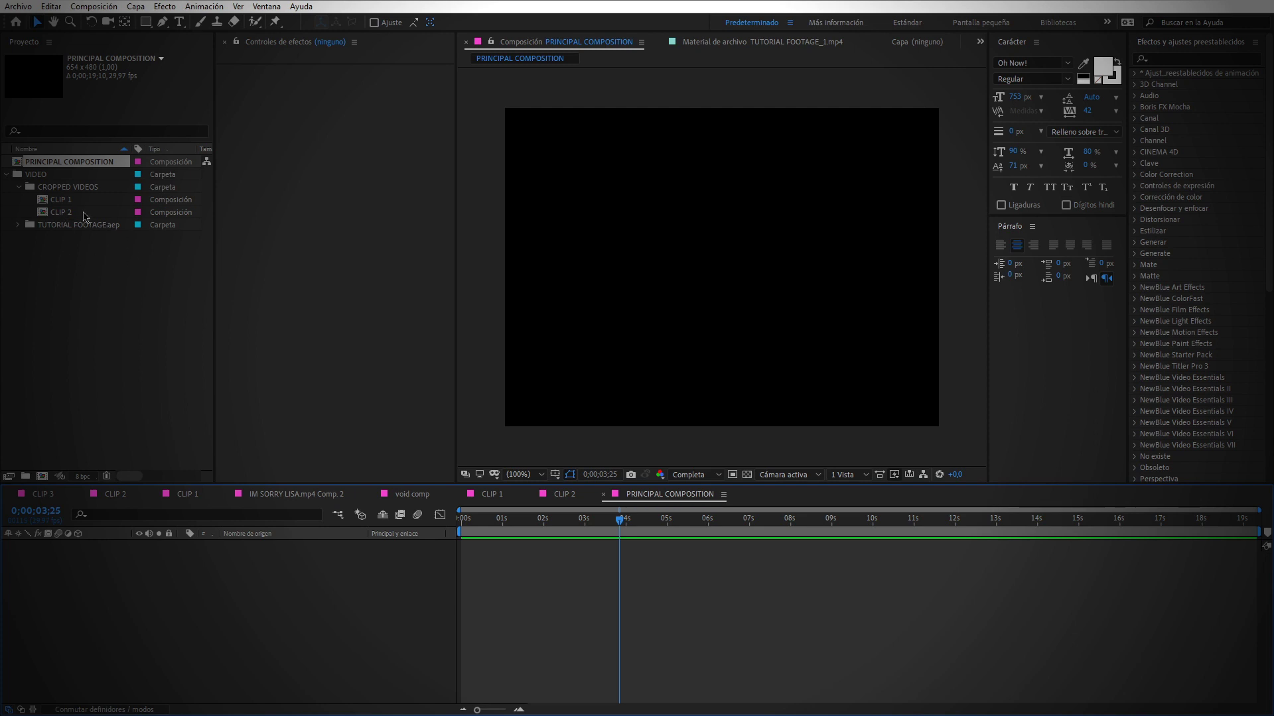
double_click(61, 201)
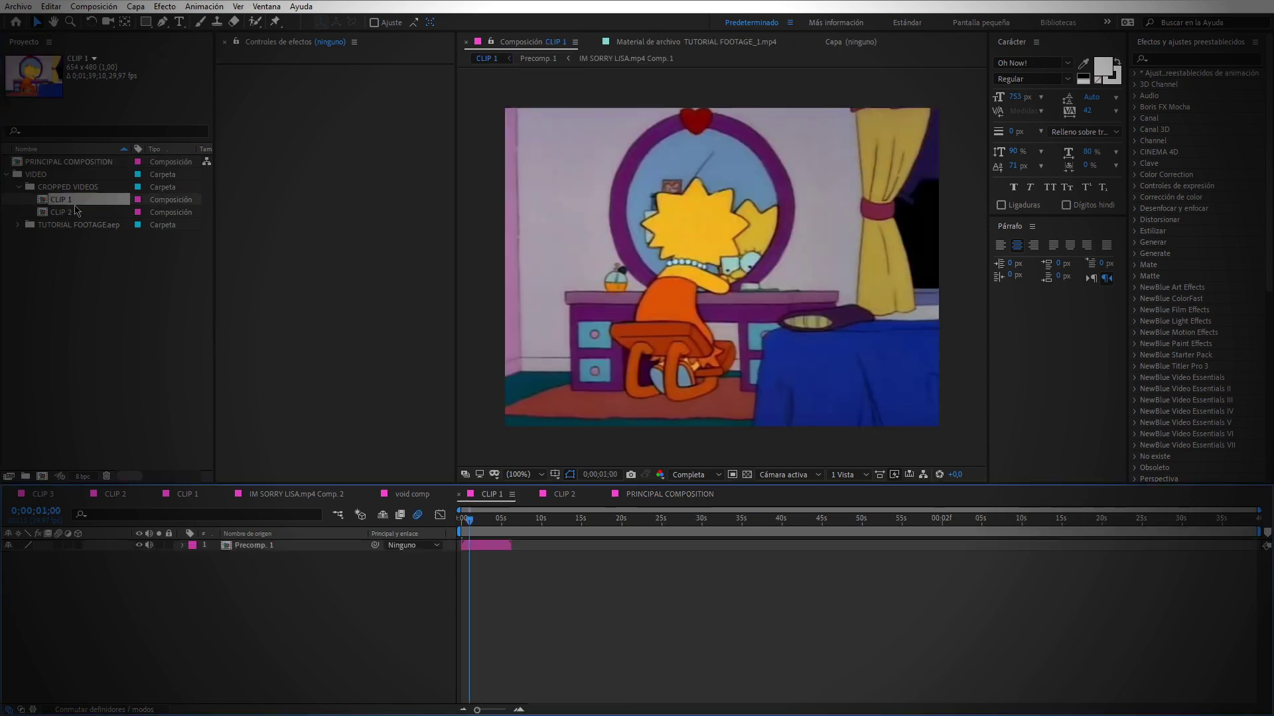
key("space")
left_click(61, 213)
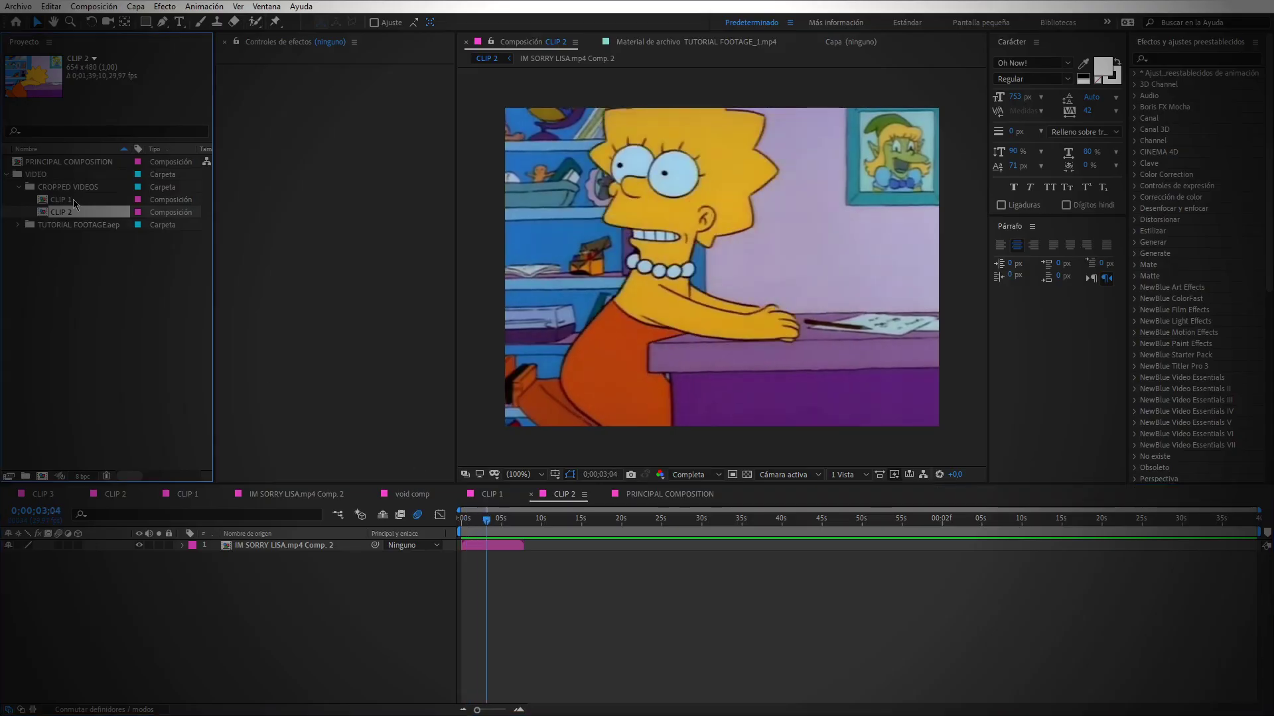
double_click(59, 200)
double_click(57, 164)
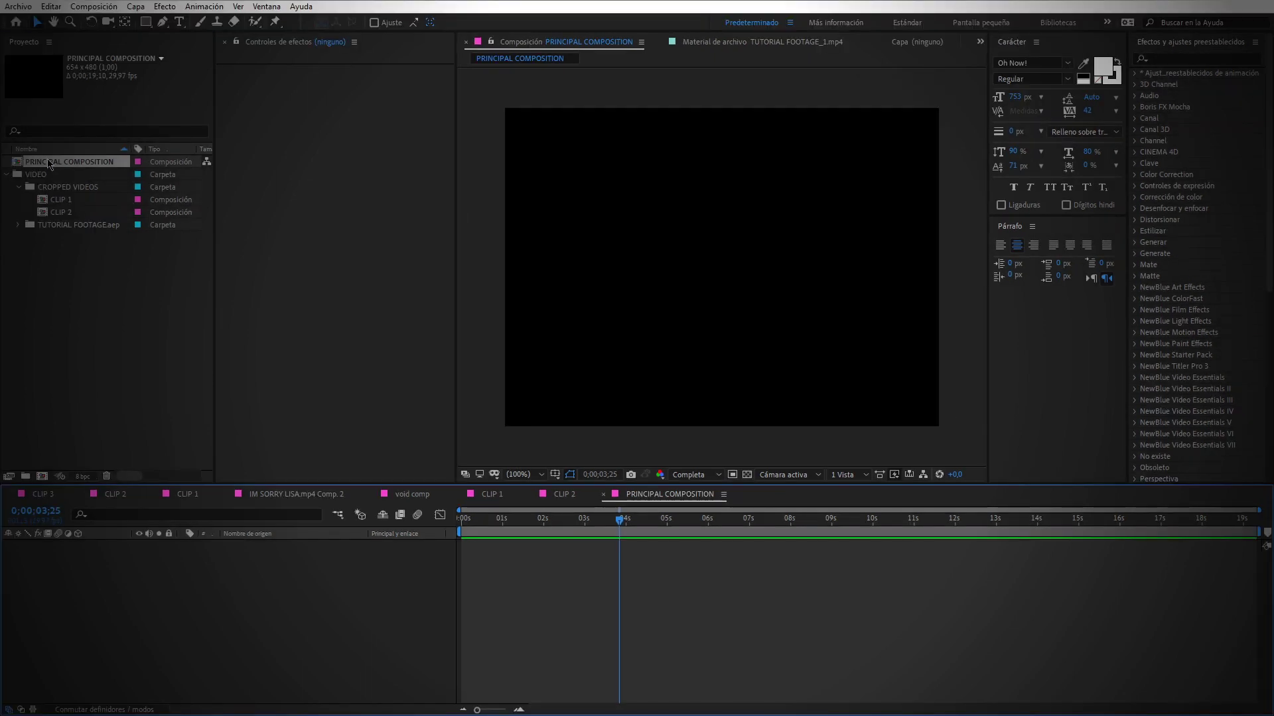
- Add CLIP 1 at the start of PRINCIPAL COMPOSITION and cut it at 0;00;06;08, keeping only the first part
left_click_drag(58, 200, 620, 521)
left_click(466, 524)
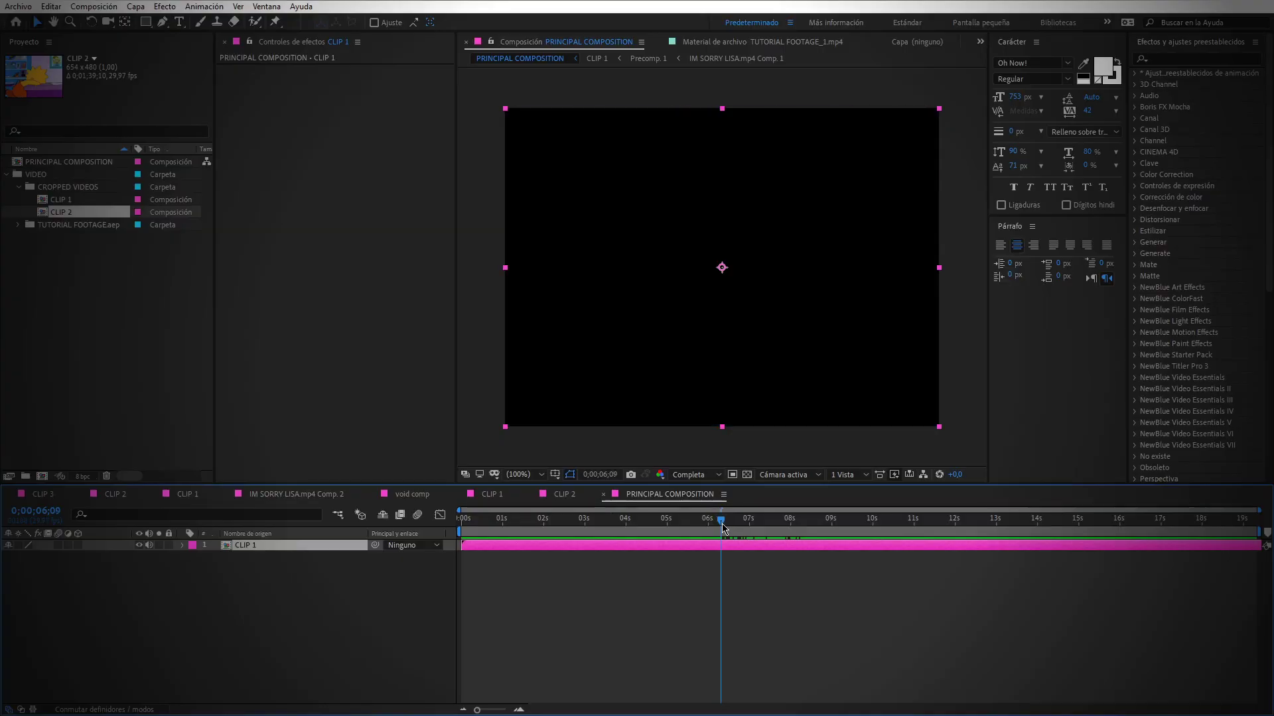
left_click(642, 520)
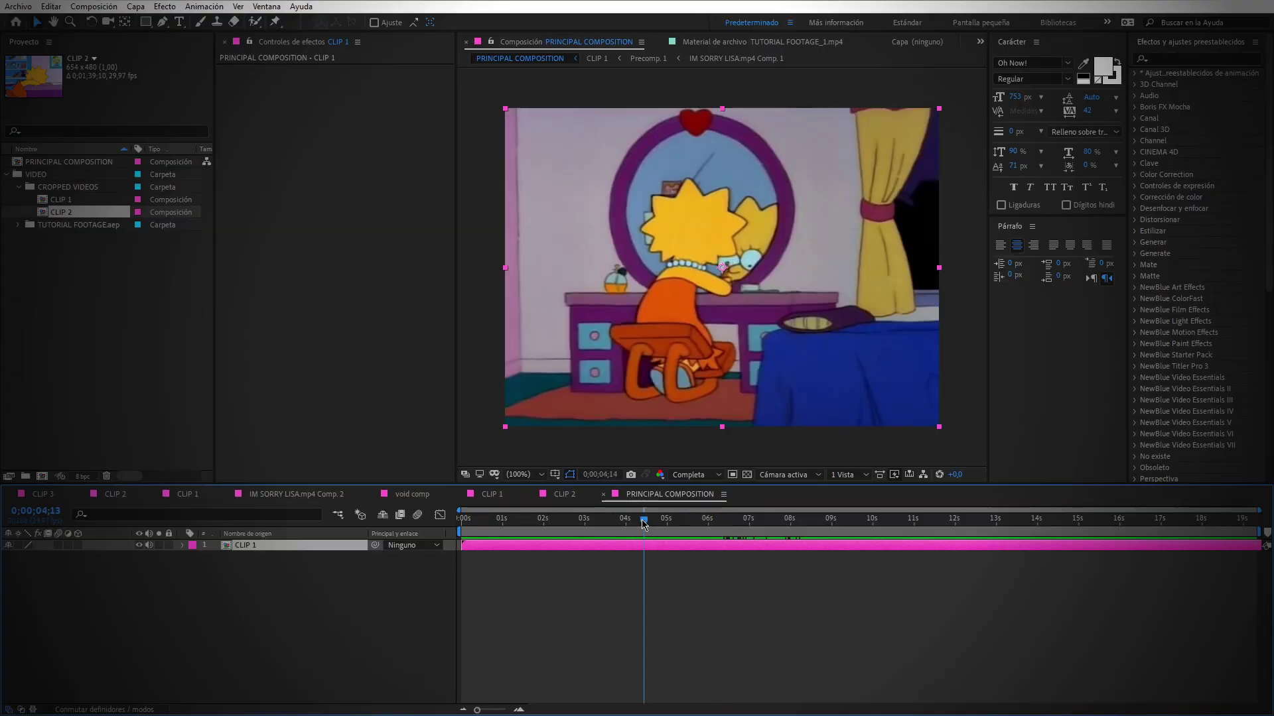
left_click_drag(643, 519, 719, 522)
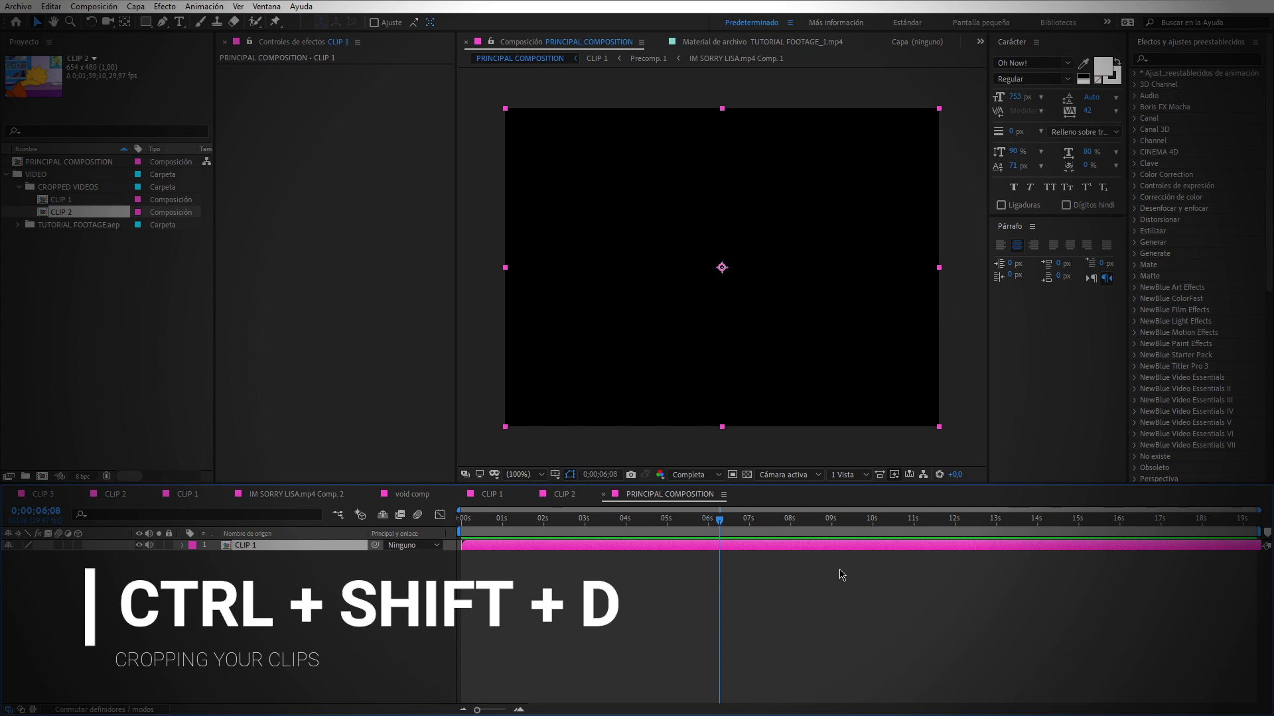
key("ctrl+shift+d")
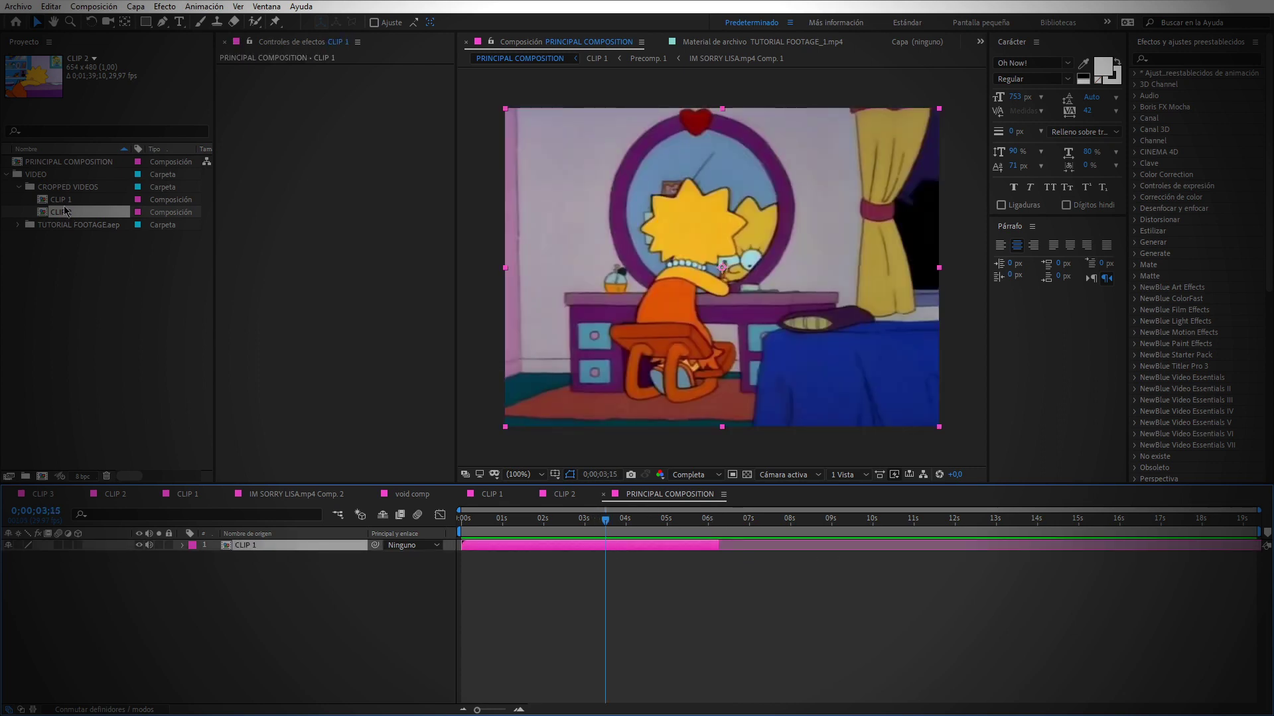
- Add CLIP 2 directly after the end of CLIP 1 and cut it at 0;00;08;16, discarding the remainder
left_click_drag(65, 211, 815, 541)
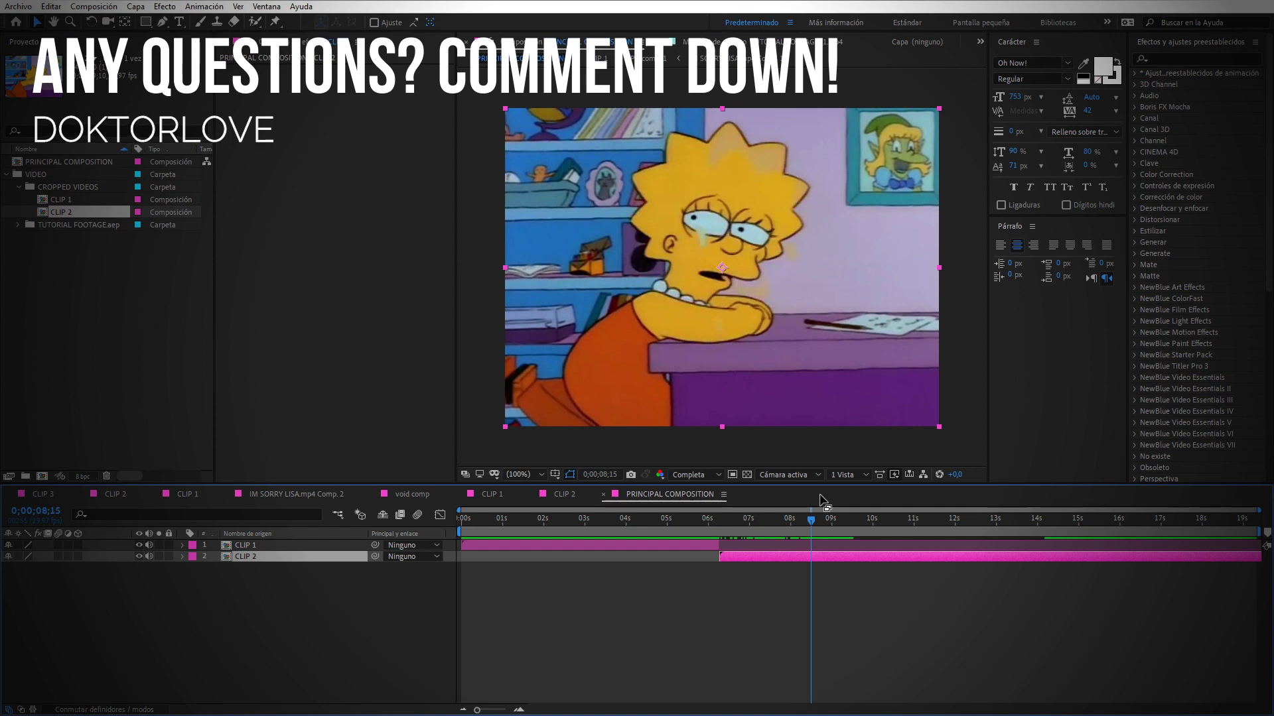
key("Page_Down")
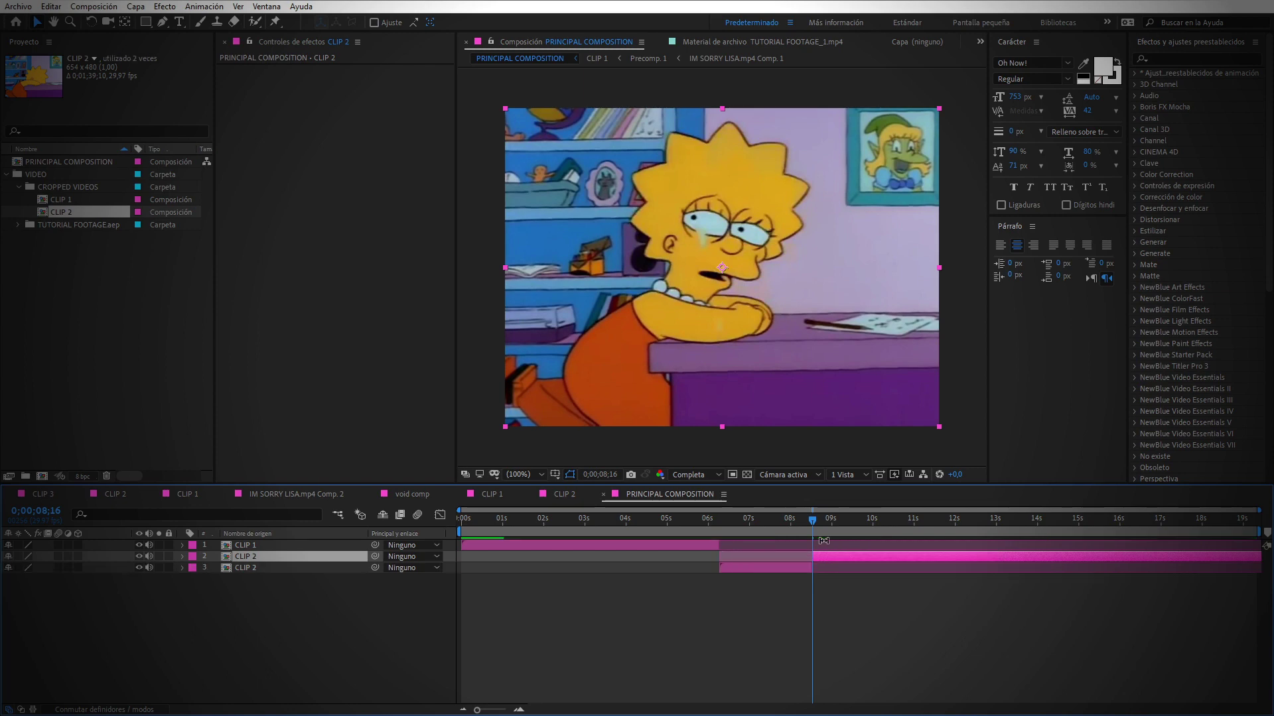
key("alt+bracketright")
left_click(776, 519)
left_click(650, 517)
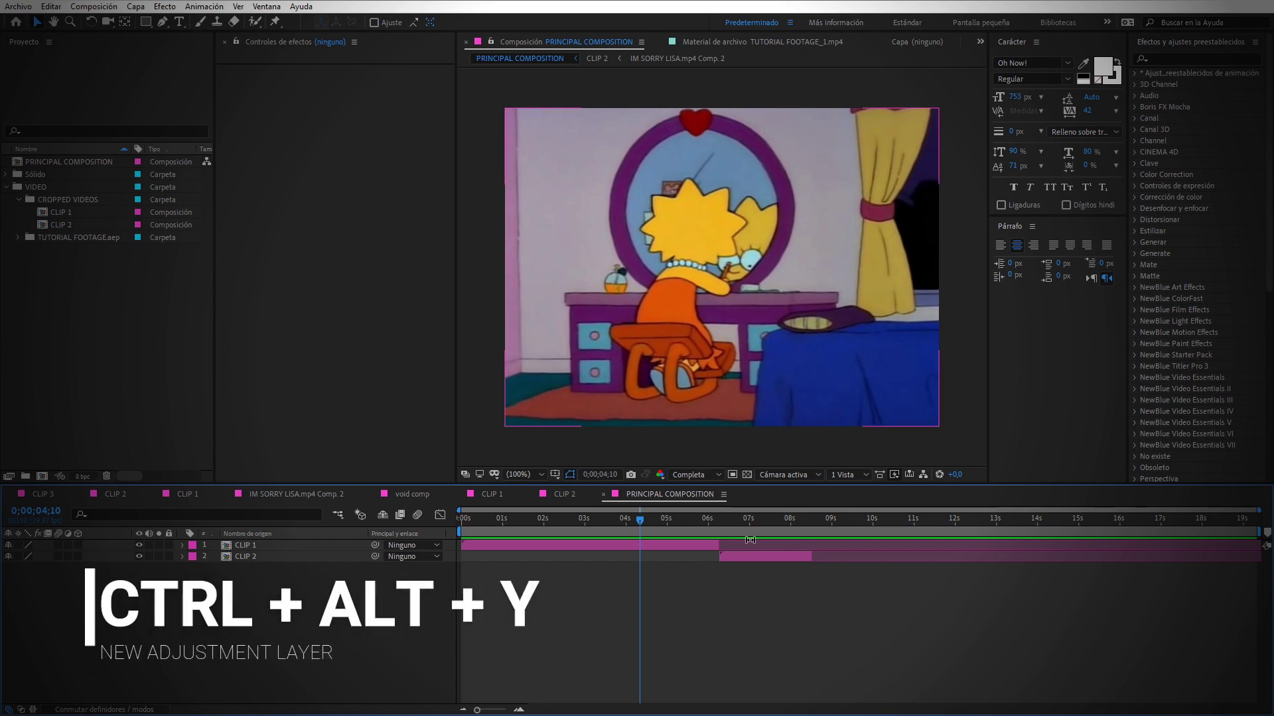
- Add a new adjustment layer above CLIP 1 and CLIP 2
key("ctrl+alt+y")
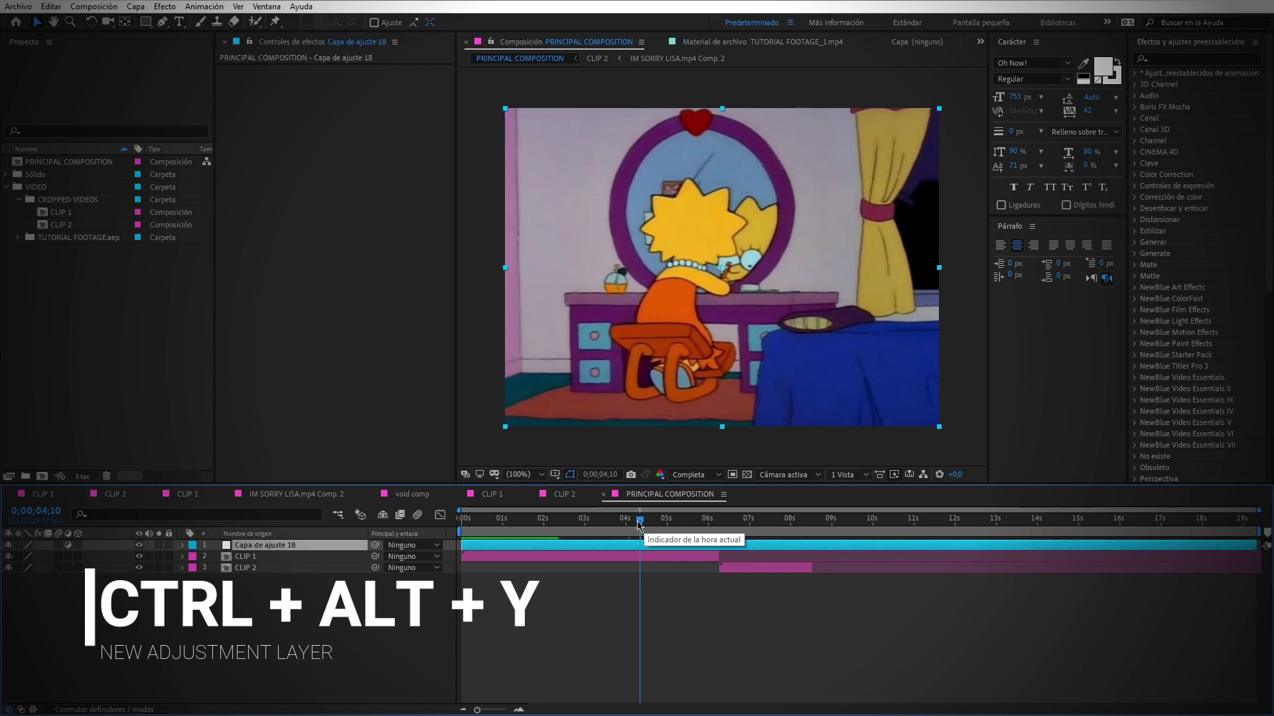
key("Delete")
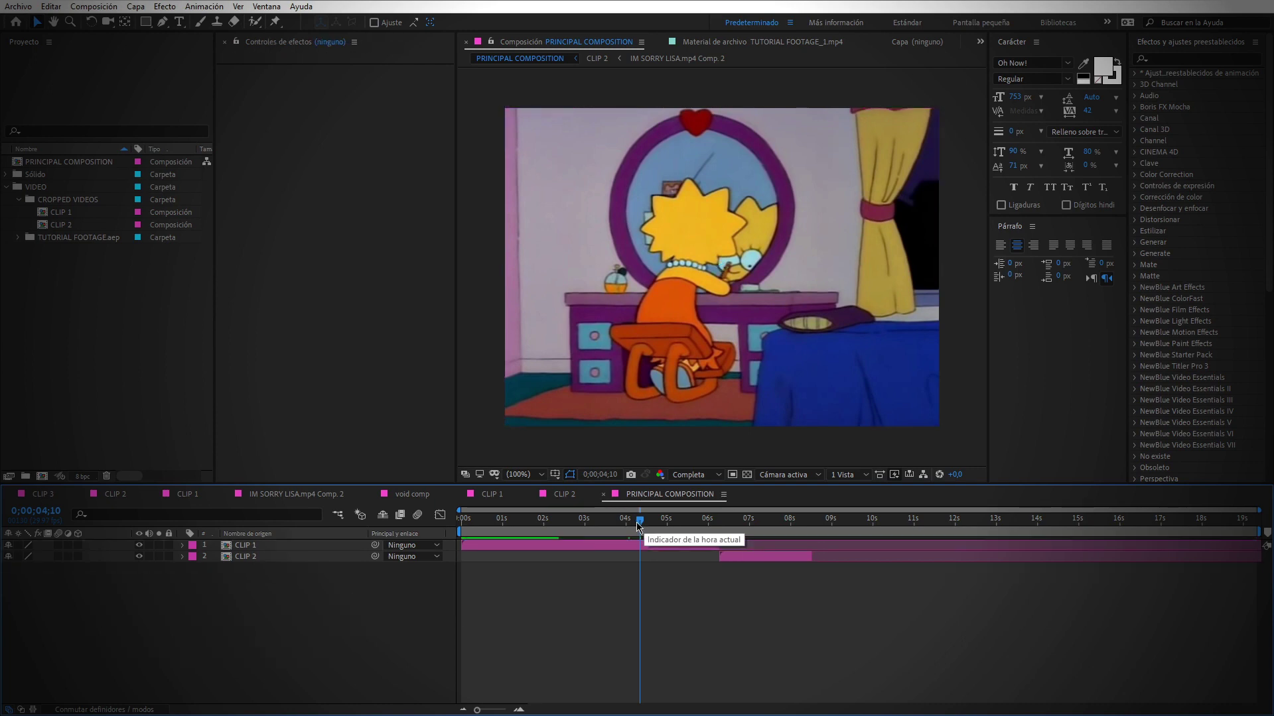
left_click(137, 6)
mouse_move(159, 21)
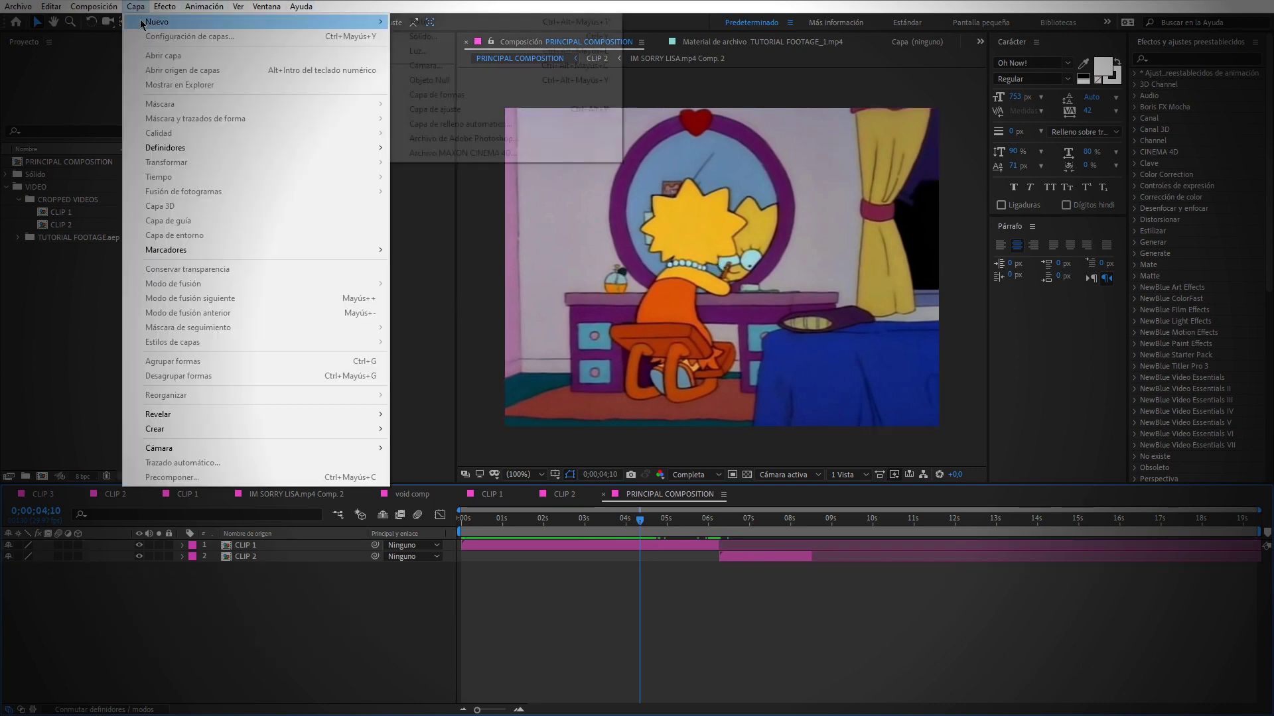
left_click(430, 110)
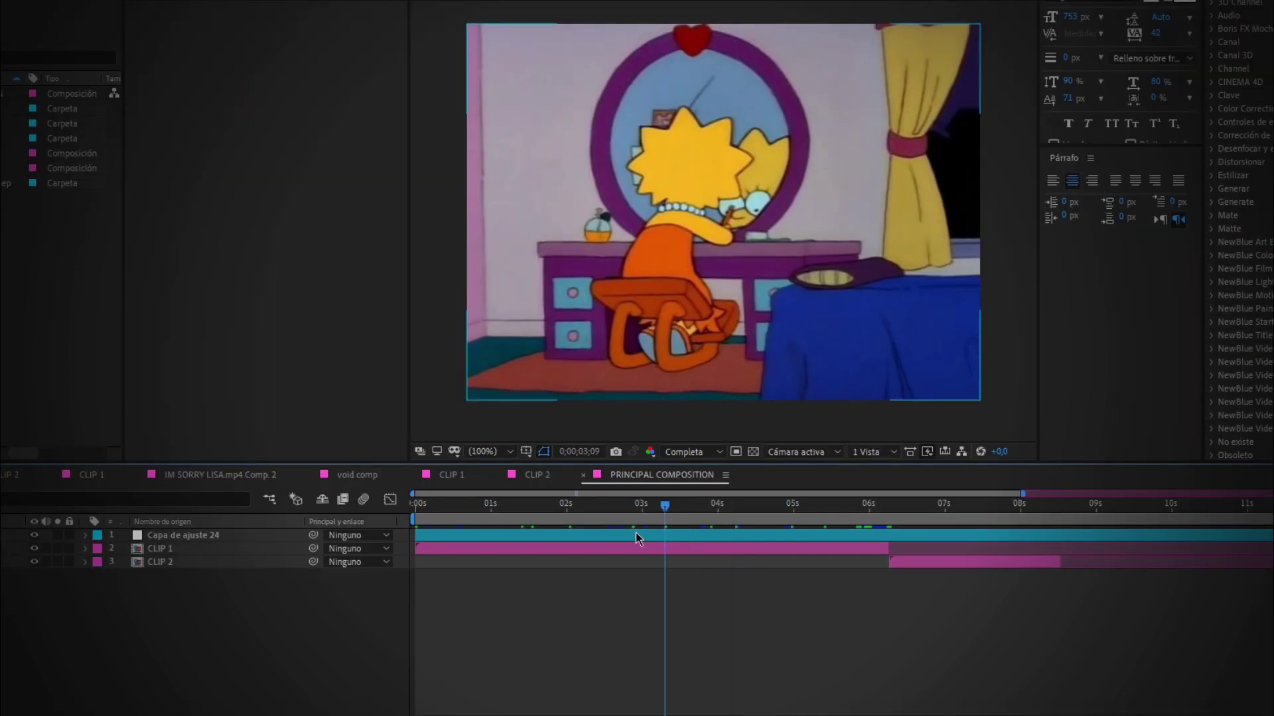
left_click(657, 534)
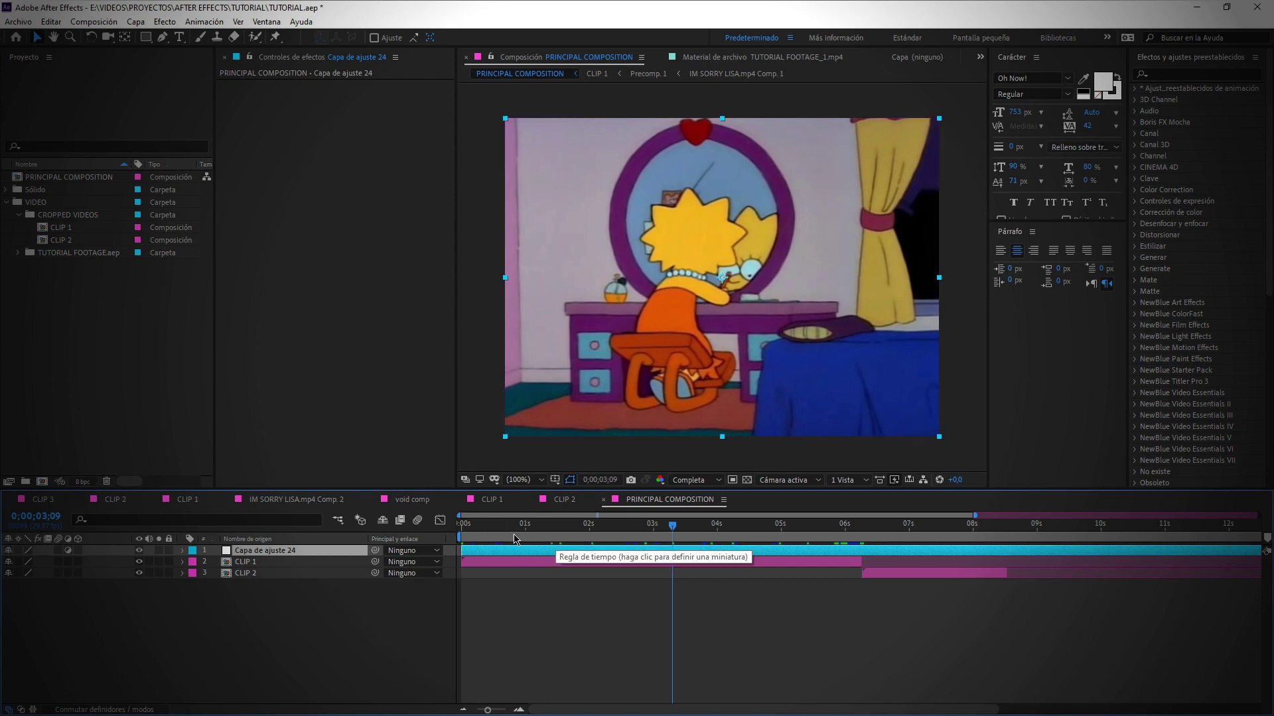
- Split the adjustment layer at the end of CLIP 1, at 0;00;06;08
key("Home")
left_click(485, 563)
left_click(837, 535)
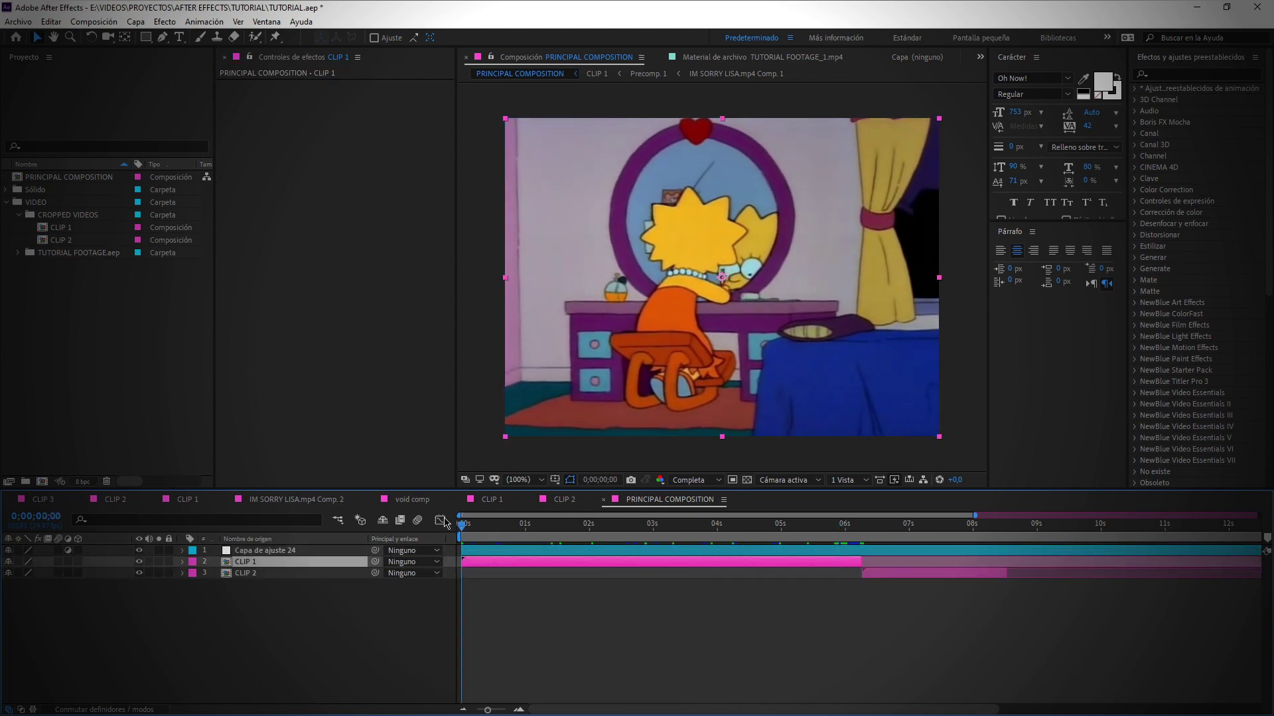
left_click_drag(584, 525, 768, 530)
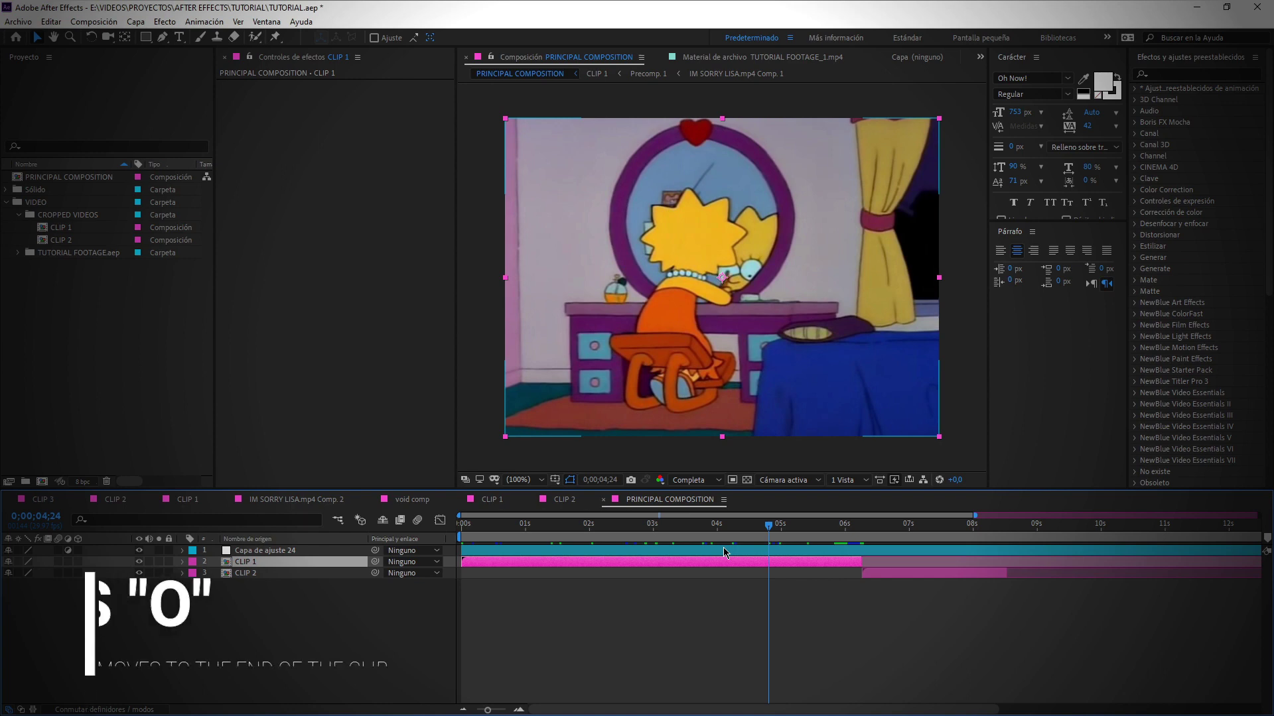
key("o")
left_click(870, 552)
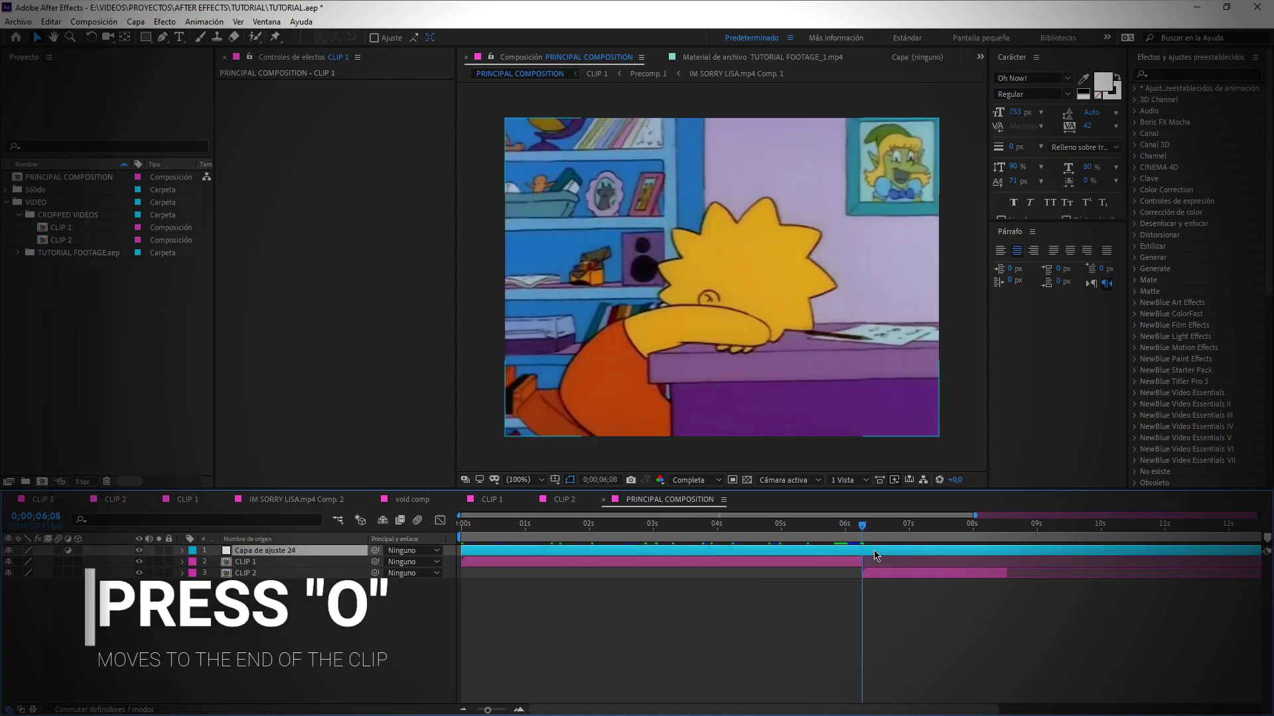
key("ctrl+shift+d")
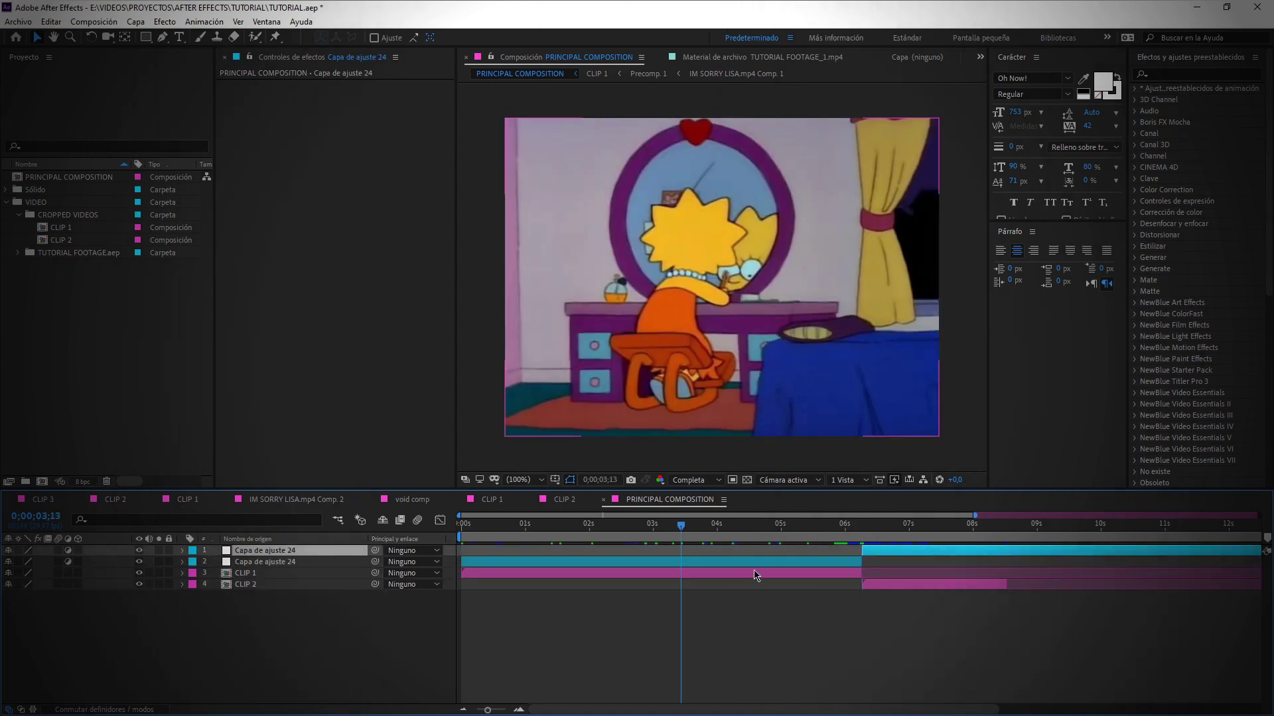
- Cut the second adjustment layer at the end of CLIP 2, at 0;00;08;16, and delete the leftover part
left_click(721, 560)
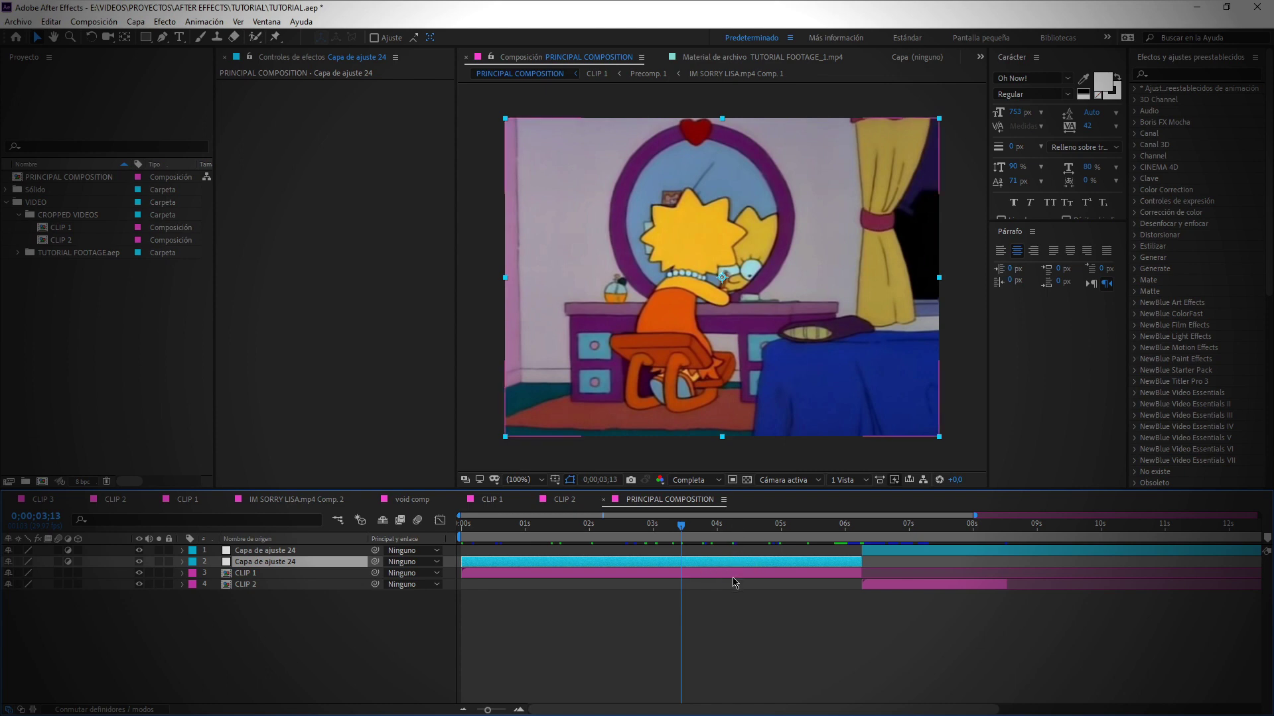
left_click(919, 552)
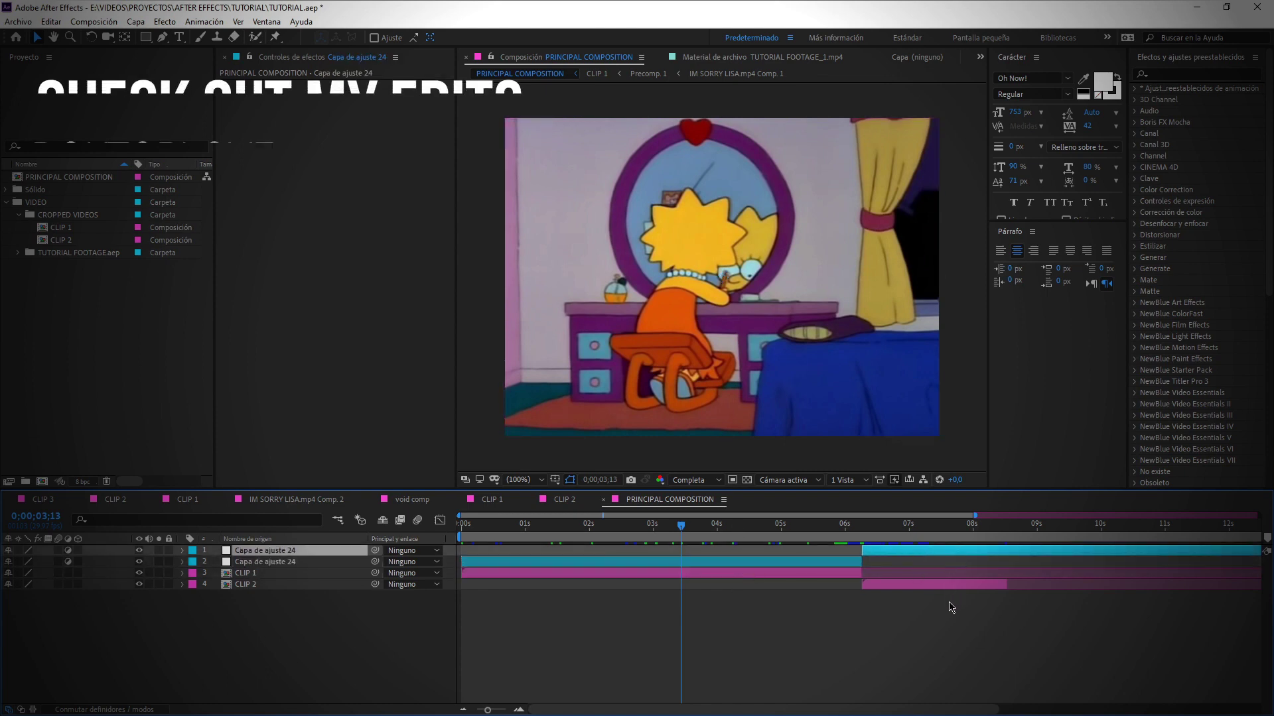
left_click(936, 585)
key("o")
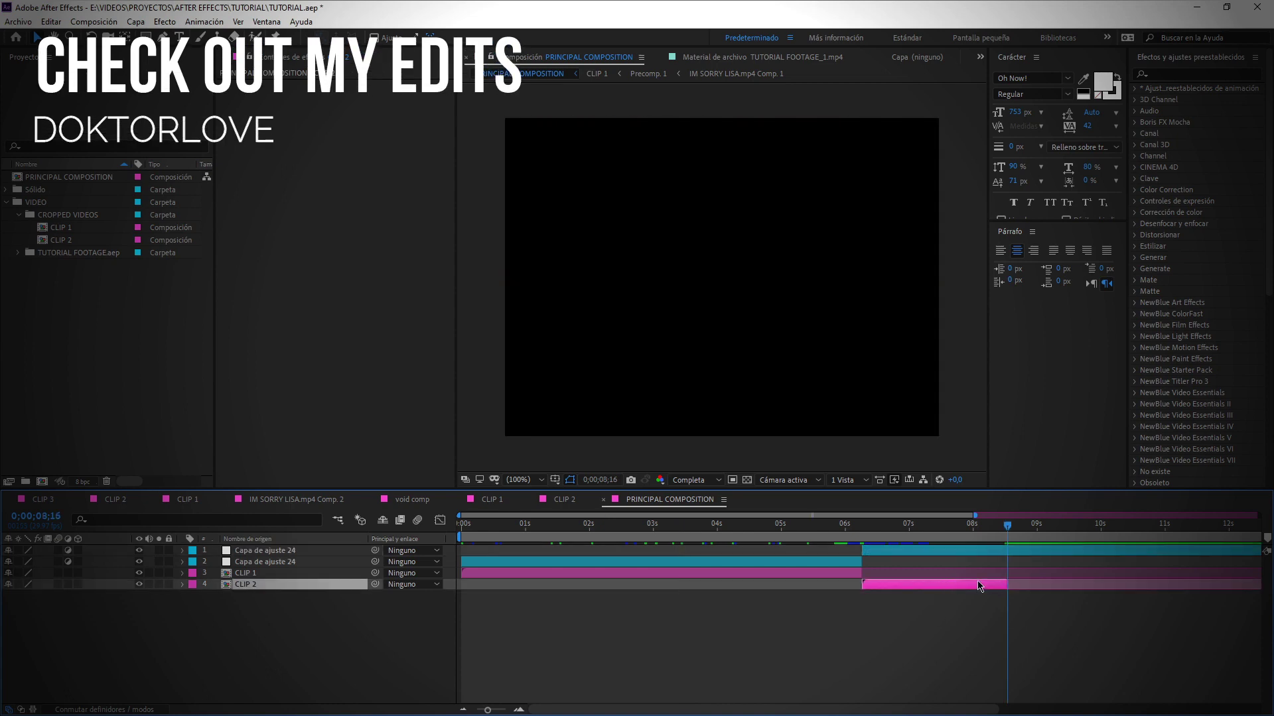
key("ctrl+shift+a")
key("ctrl+shift+d")
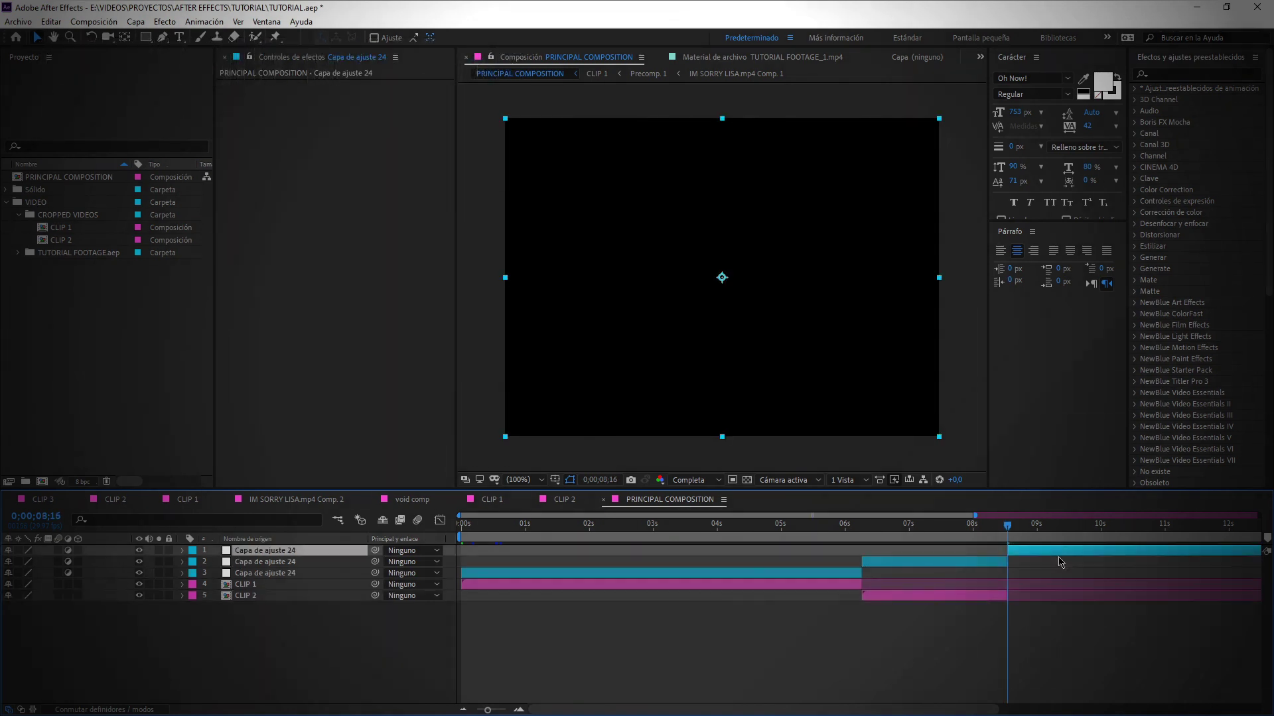
key("Delete")
left_click(794, 529)
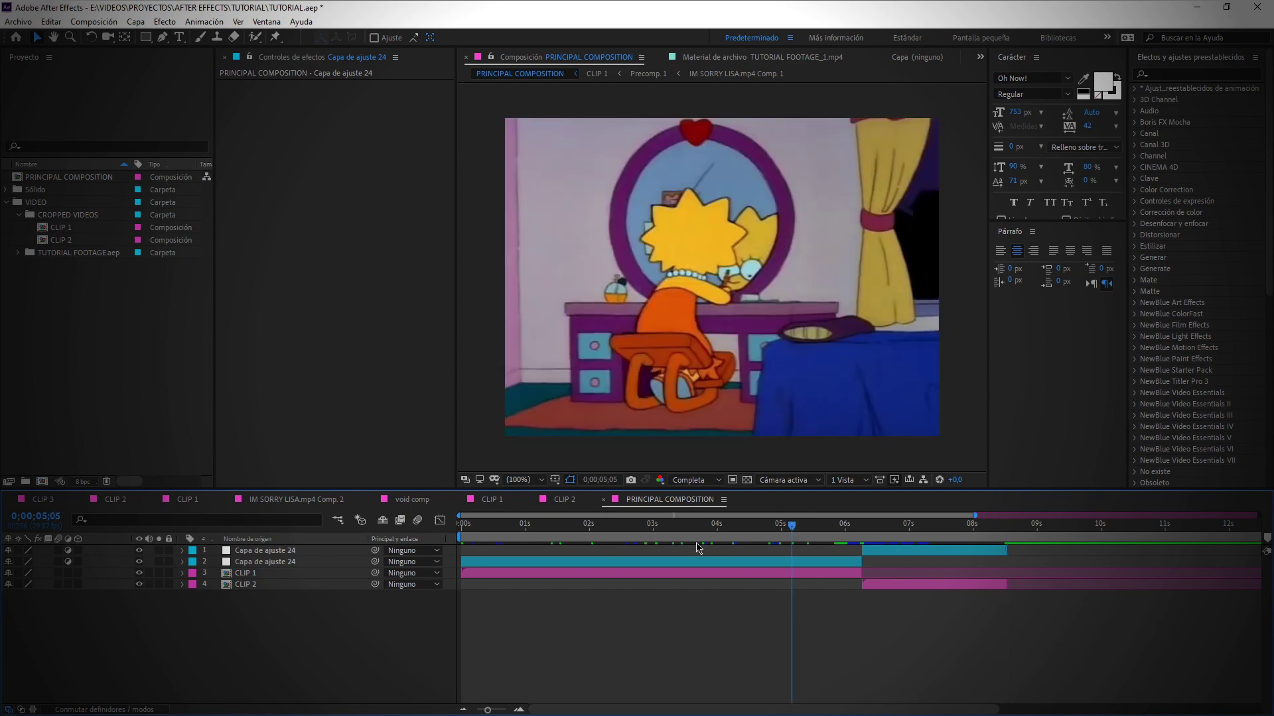
left_click(611, 527)
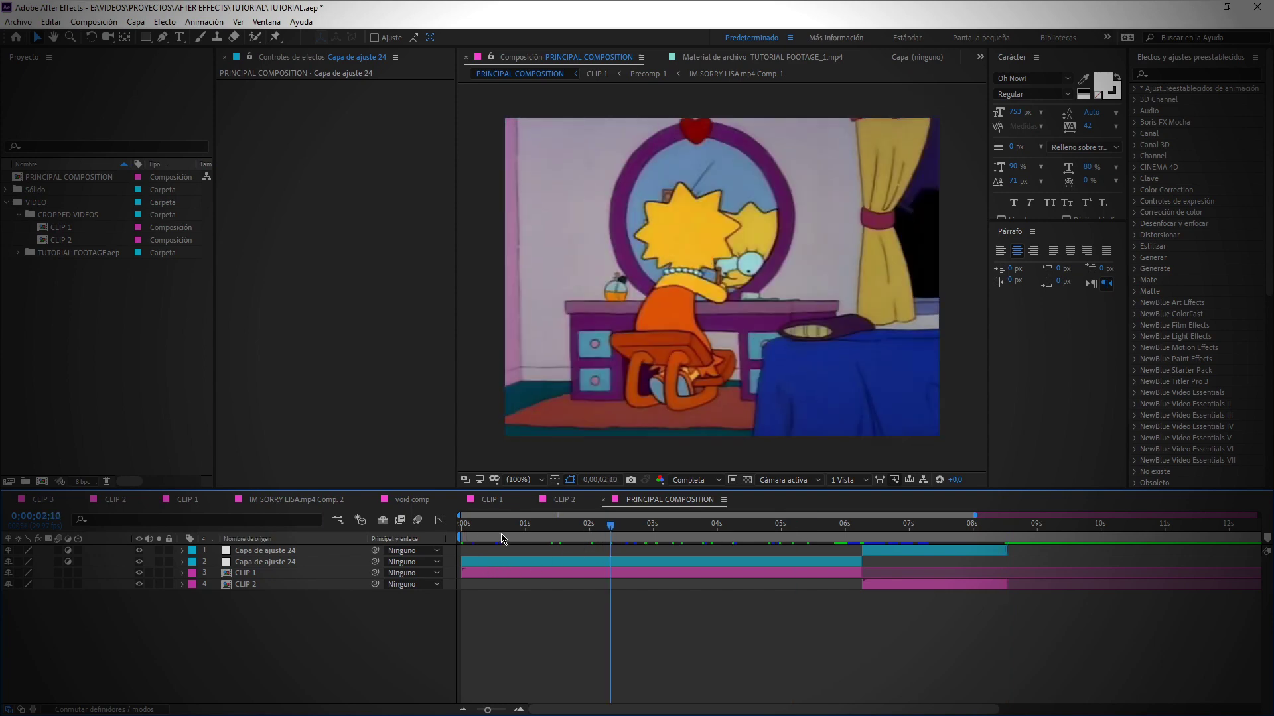
key("Home")
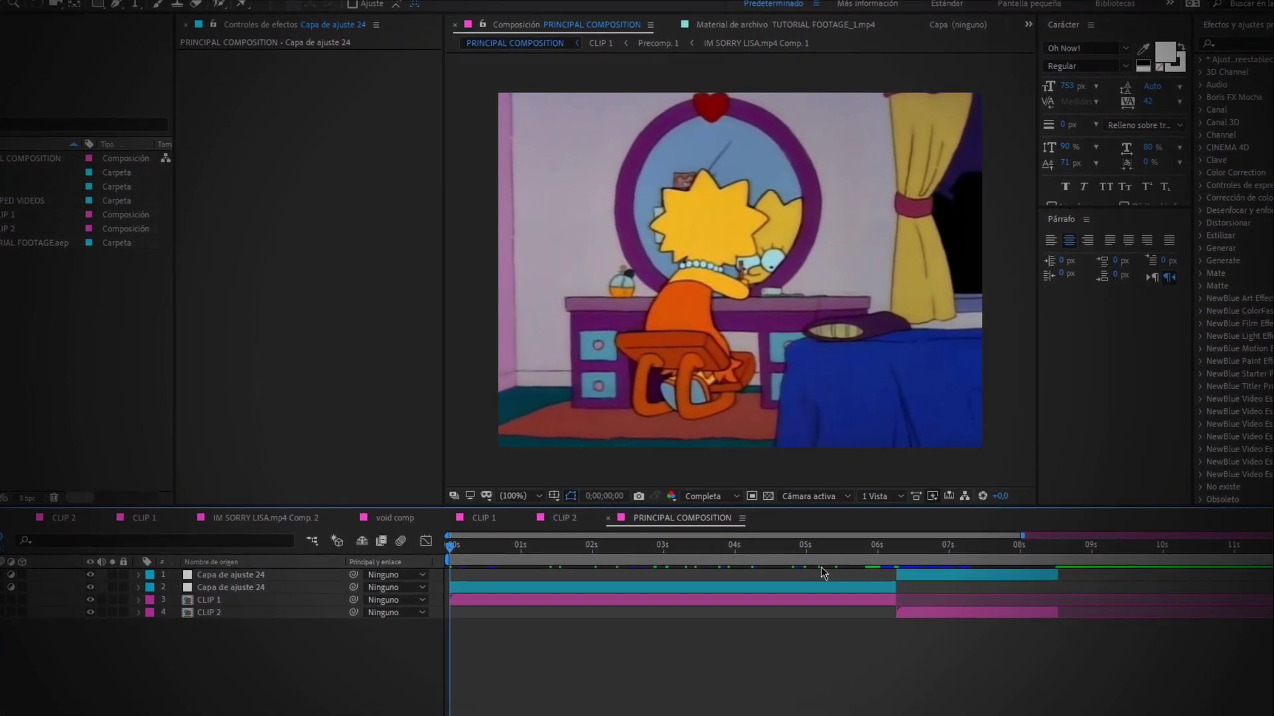
left_click(611, 546)
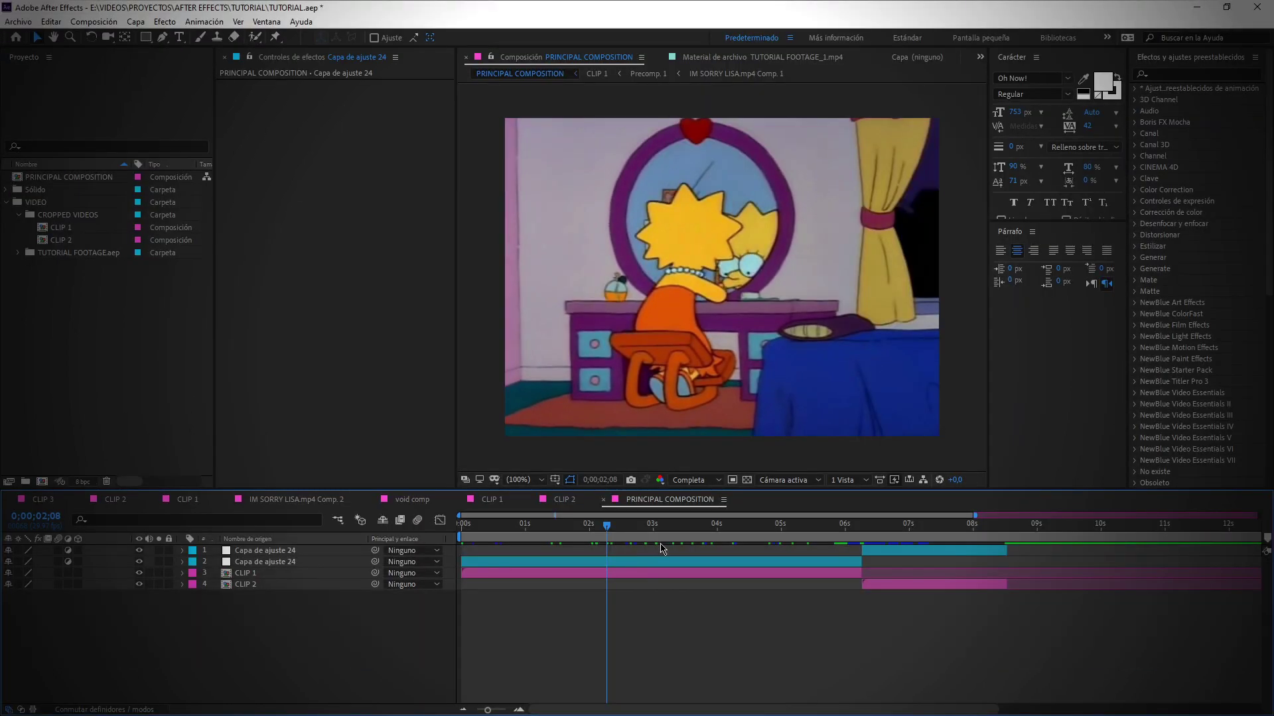
- Search the effects for "transfor" and apply the Transform effect to the adjustment layer above CLIP 1
left_click(705, 565)
type("transfo")
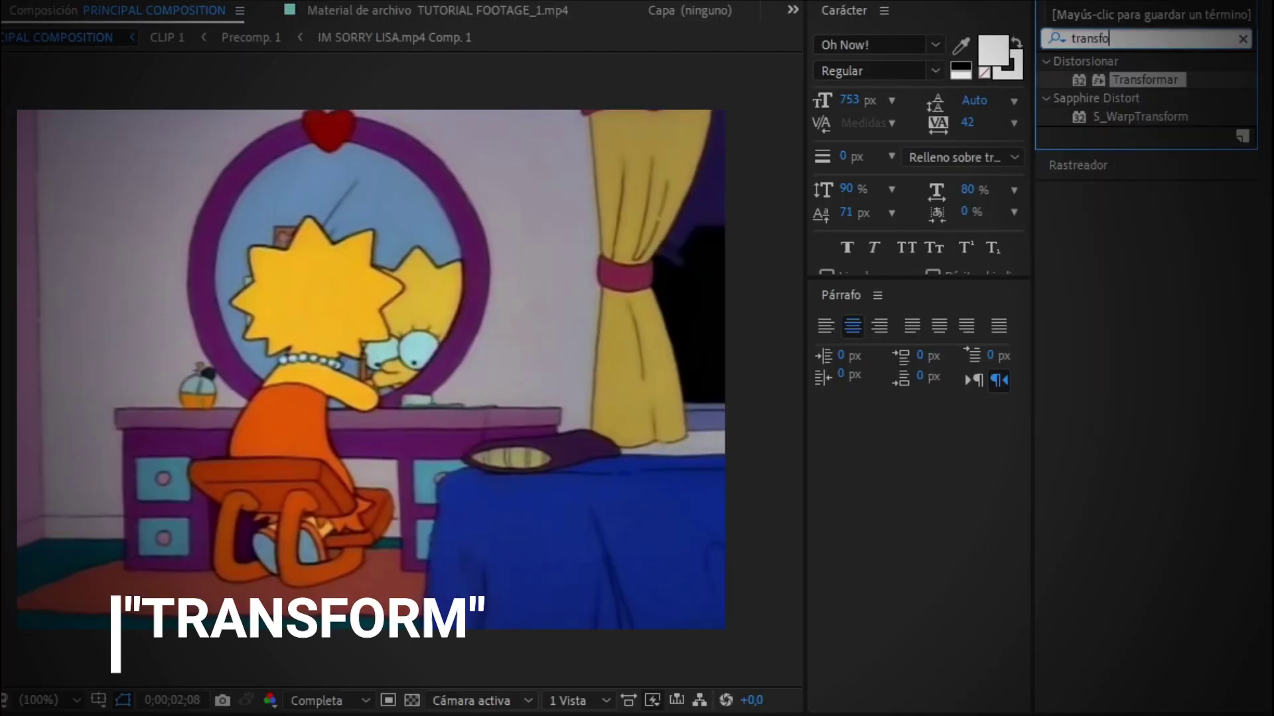
type("r")
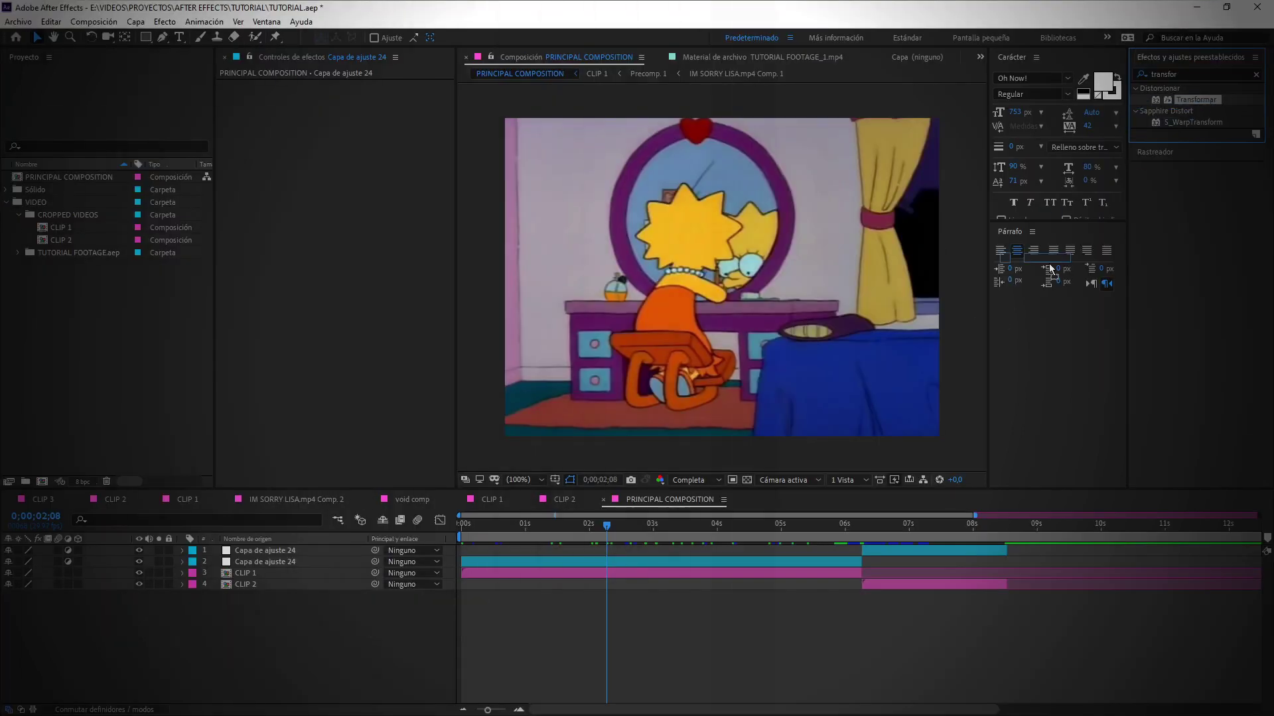
left_click_drag(1144, 80, 0, 475)
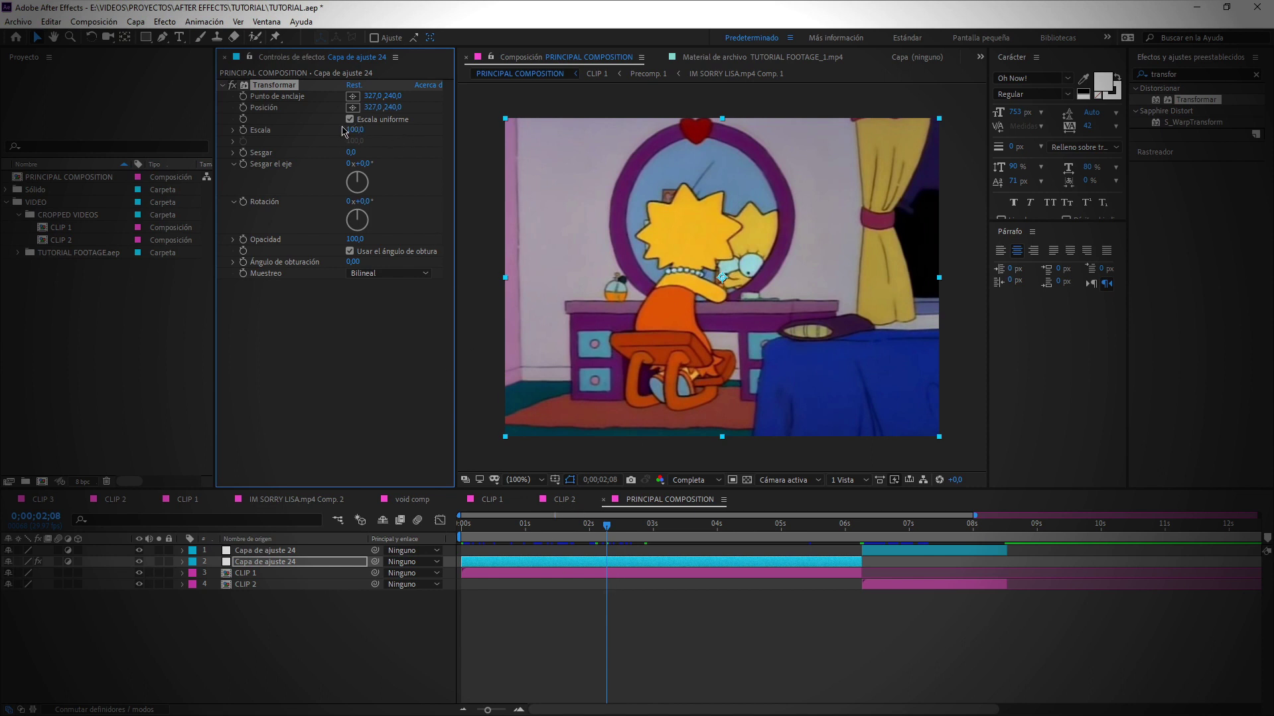
left_click_drag(355, 130, 362, 166)
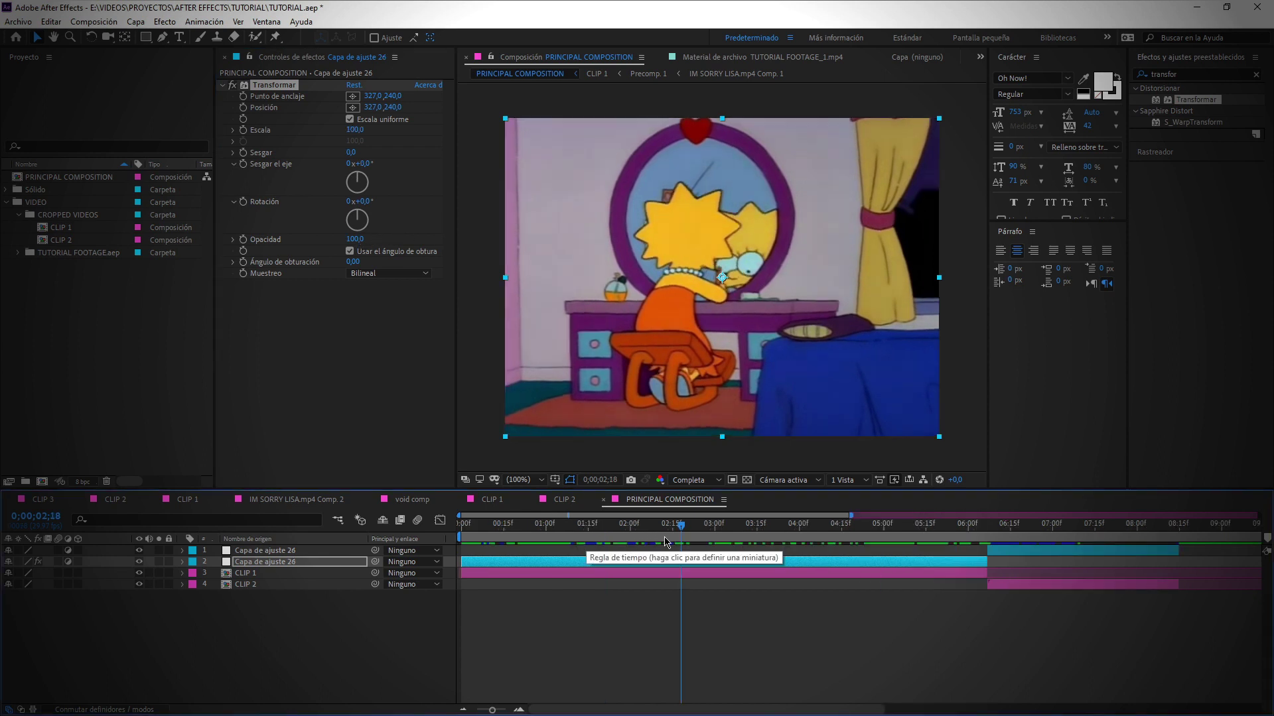
- Add a Transform Scale keyframe of 100 at the start of CLIP 1's adjustment layer and reveal the layer's keyframes
left_click_drag(671, 531, 824, 531)
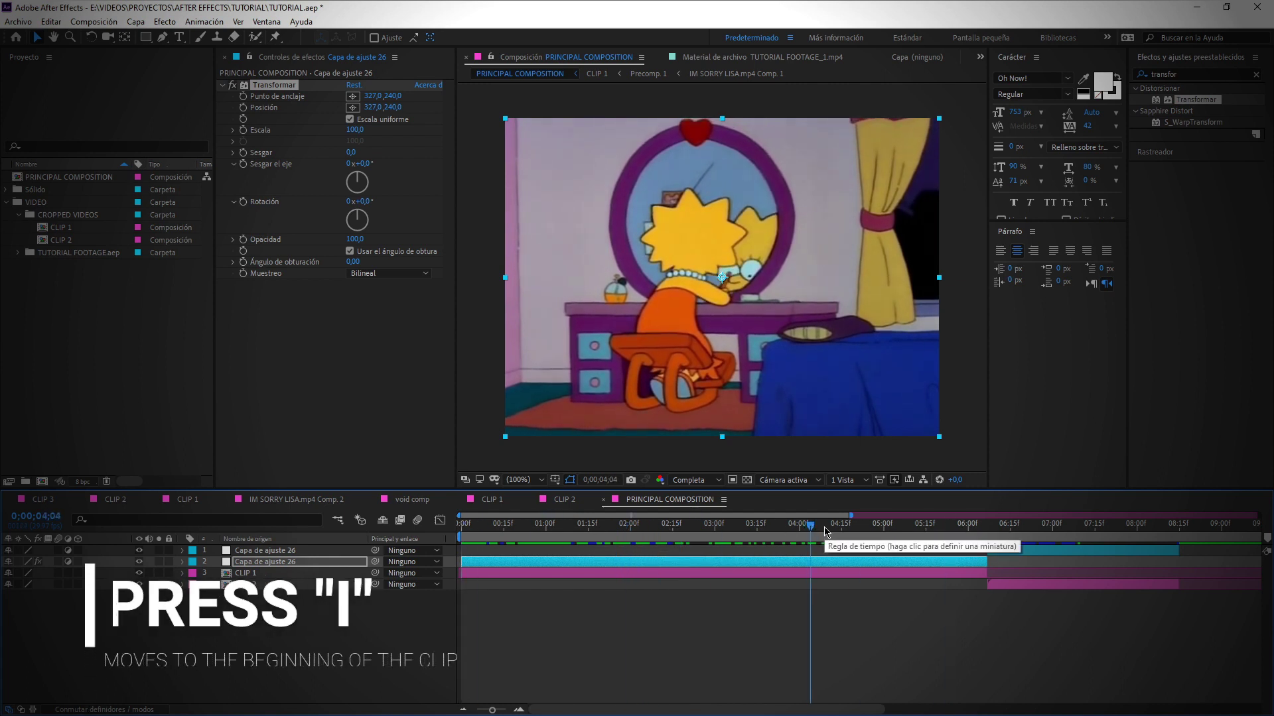
key("i")
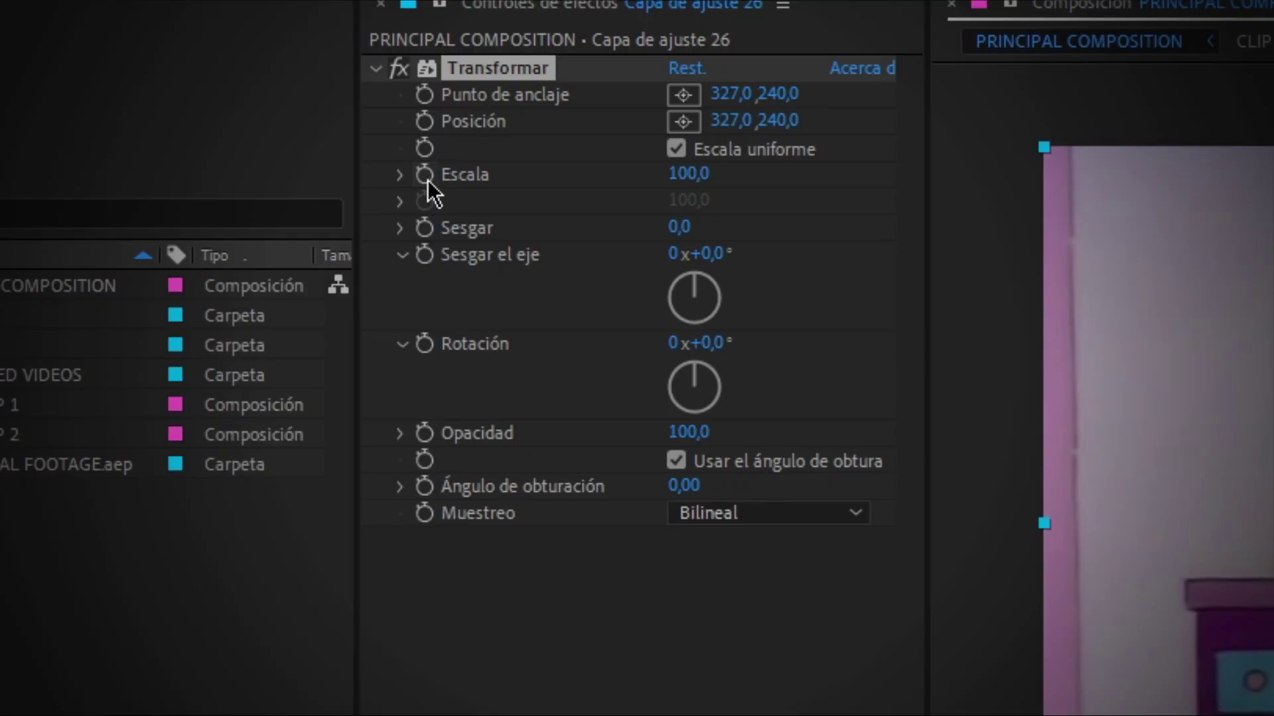
left_click(425, 174)
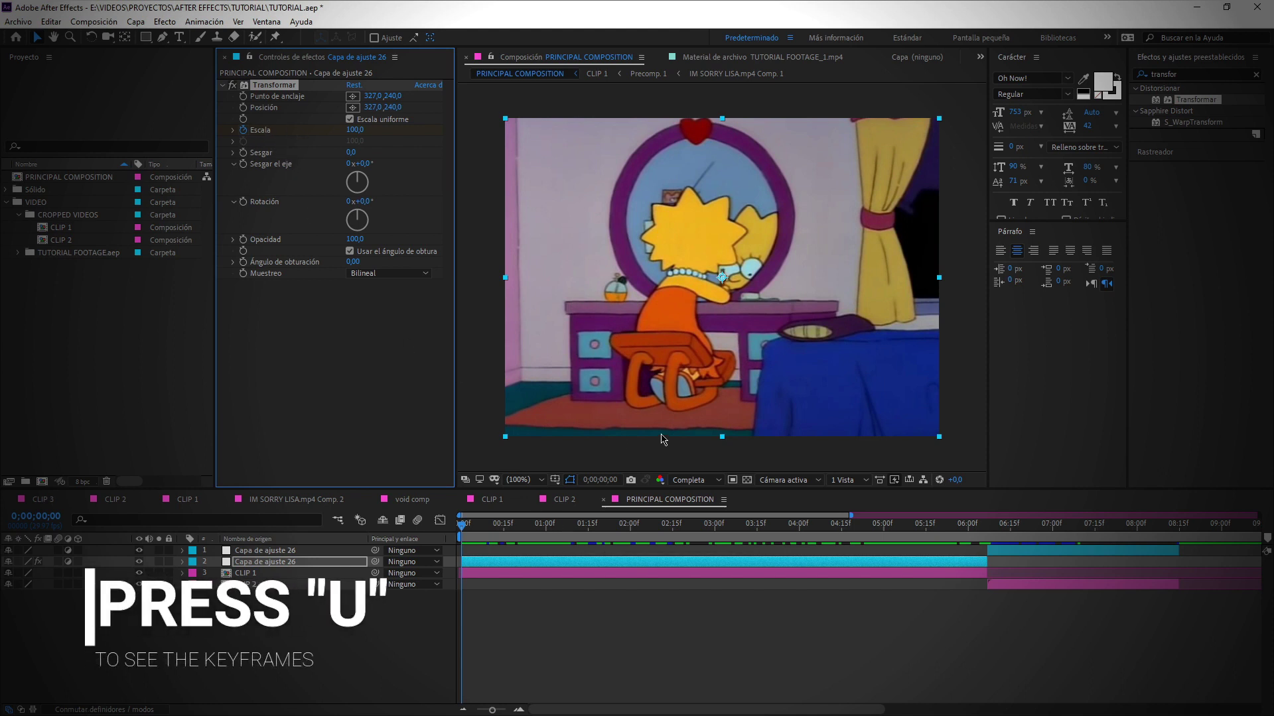
key("u")
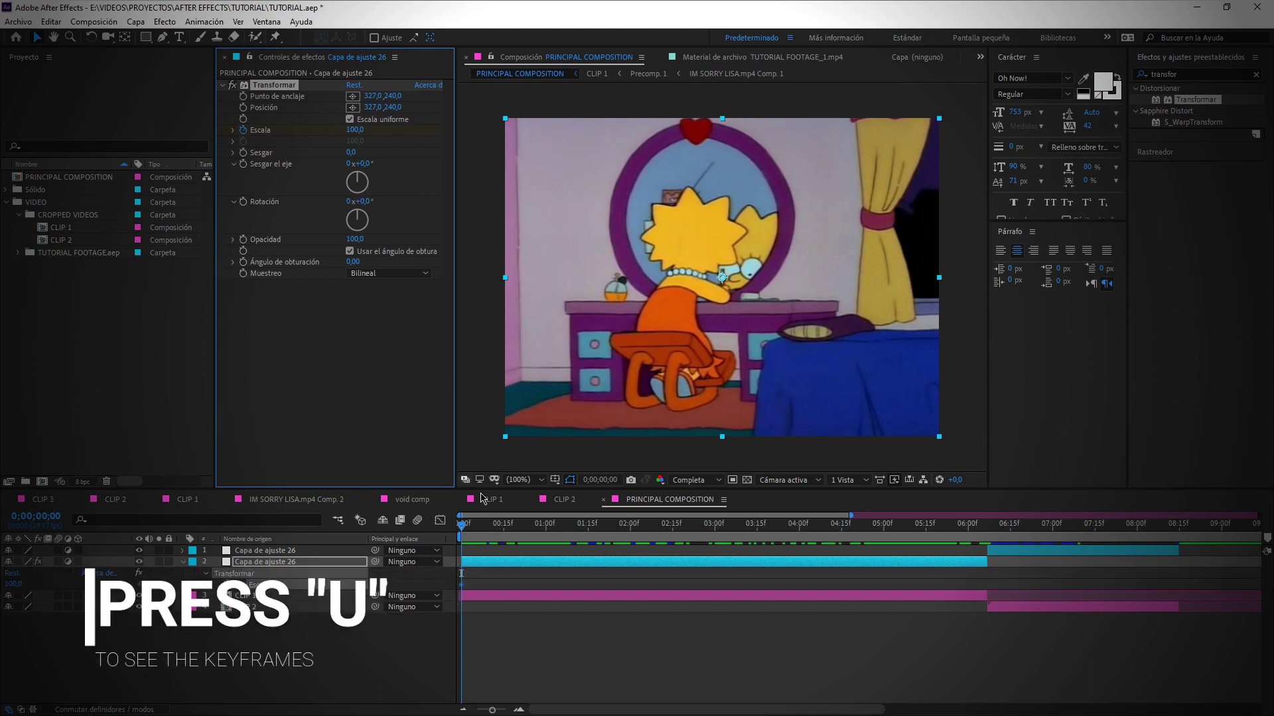
- Set the Transform Scale to 130 at the end of CLIP 1's adjustment layer, at 0;00;06;06, and preview the zoom
left_click_drag(461, 524, 484, 525)
left_click(478, 524)
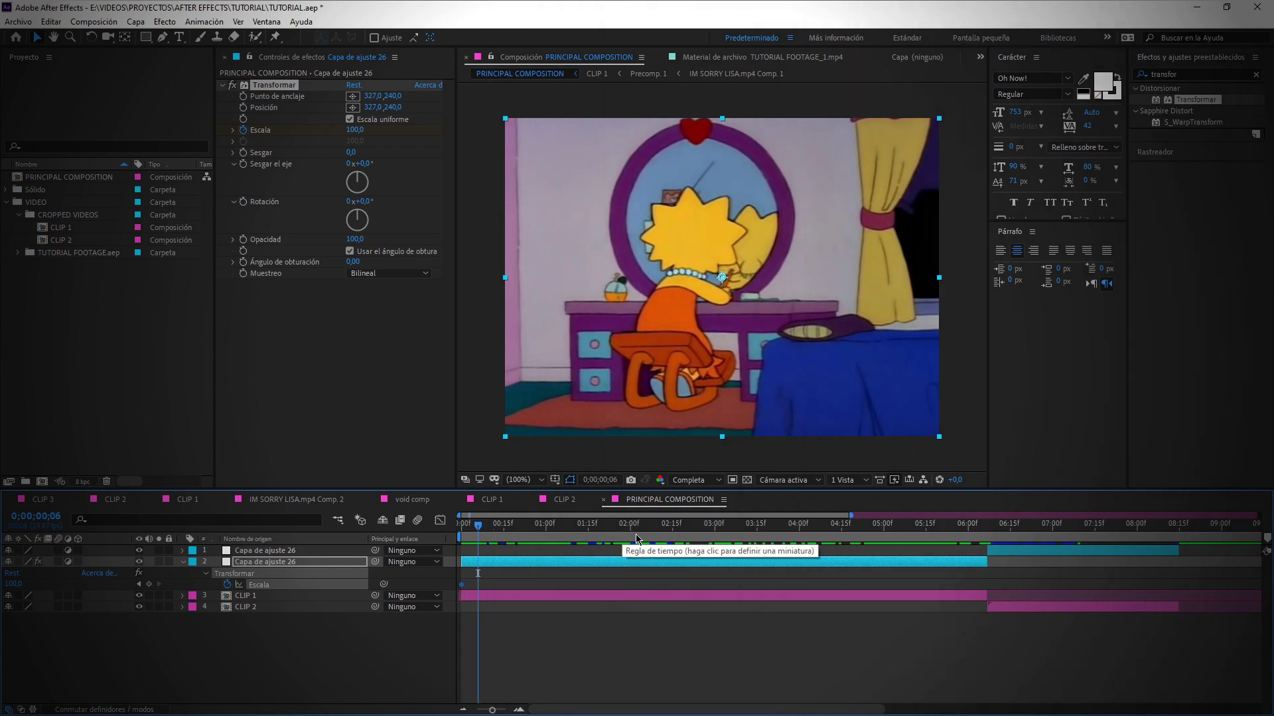
key("o")
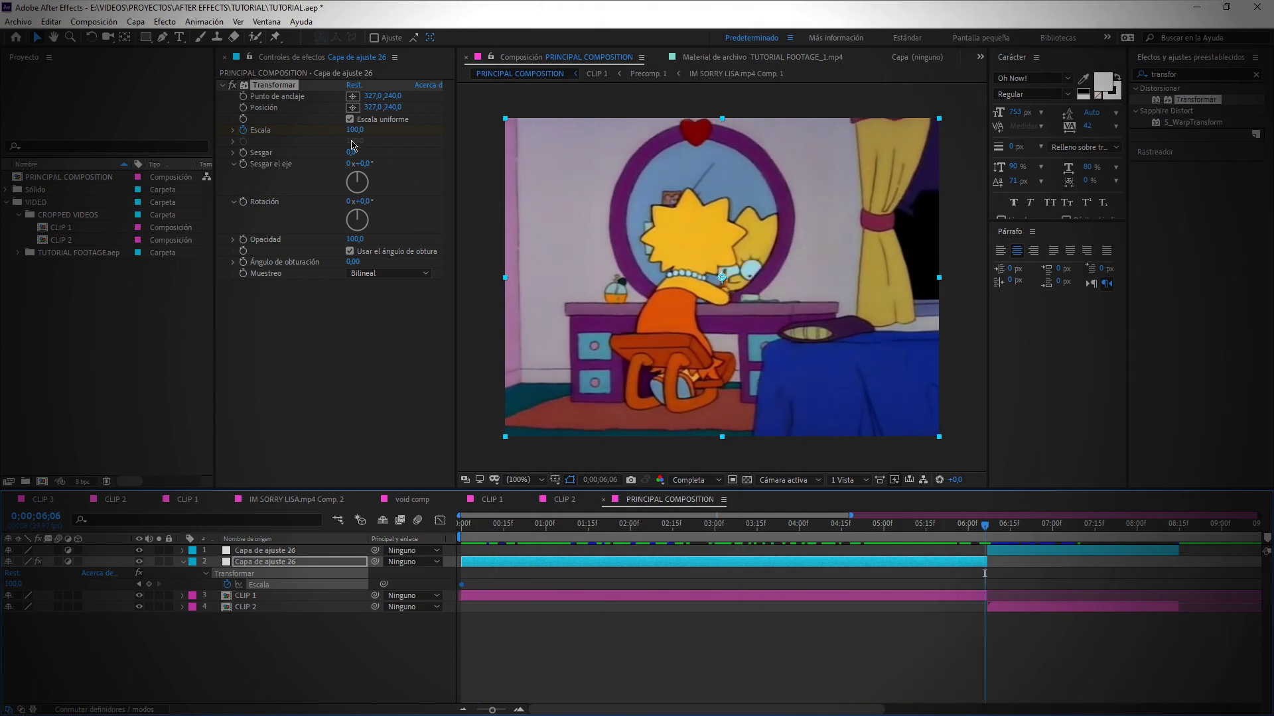
left_click_drag(356, 130, 386, 145)
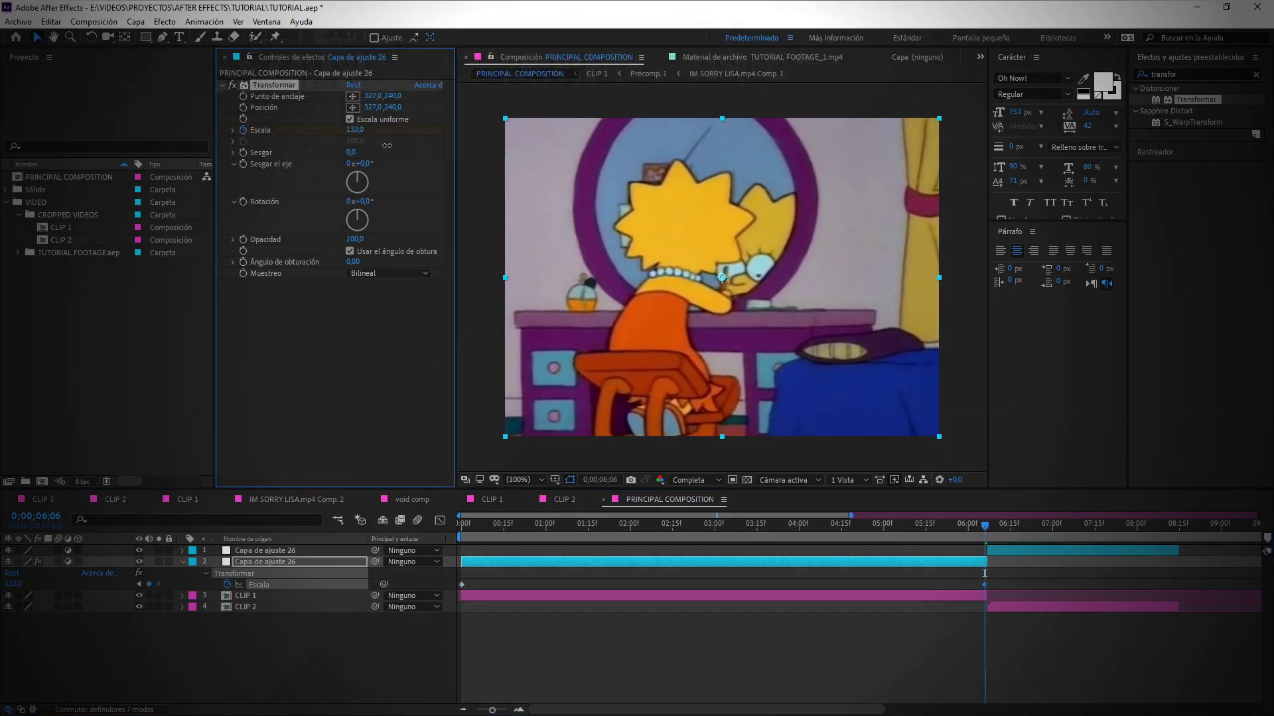
key("space")
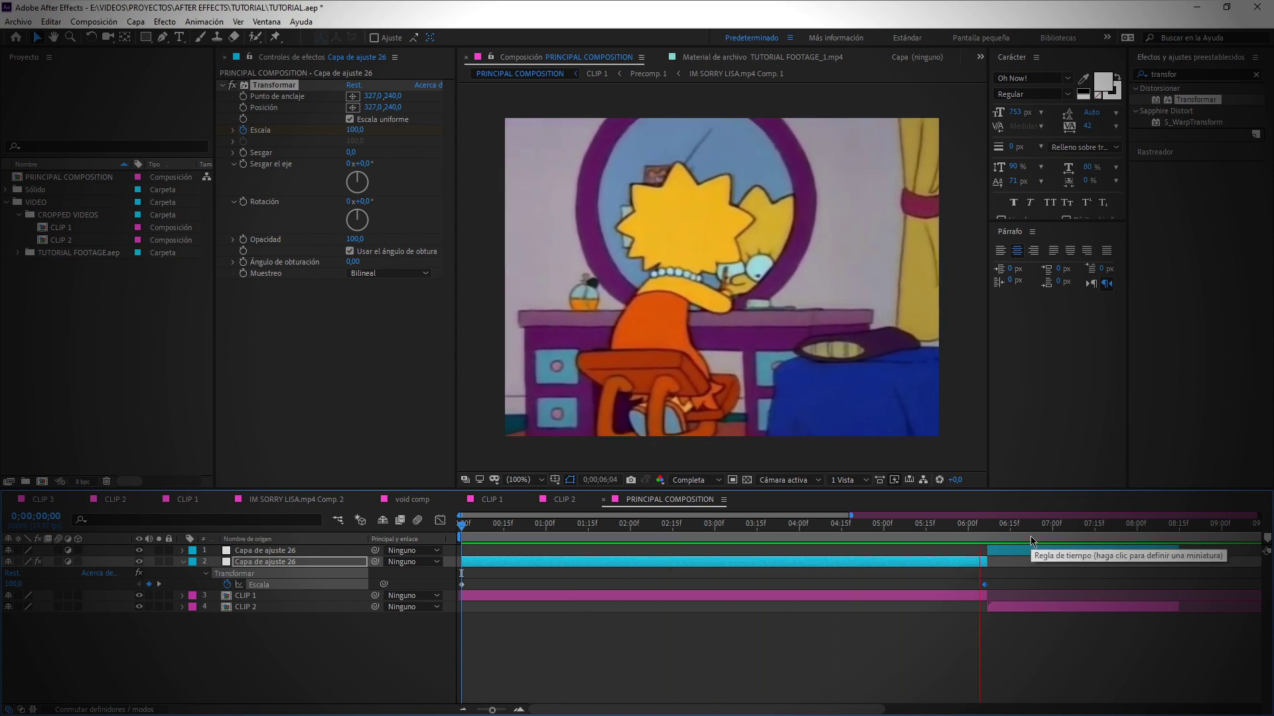
left_click(937, 538)
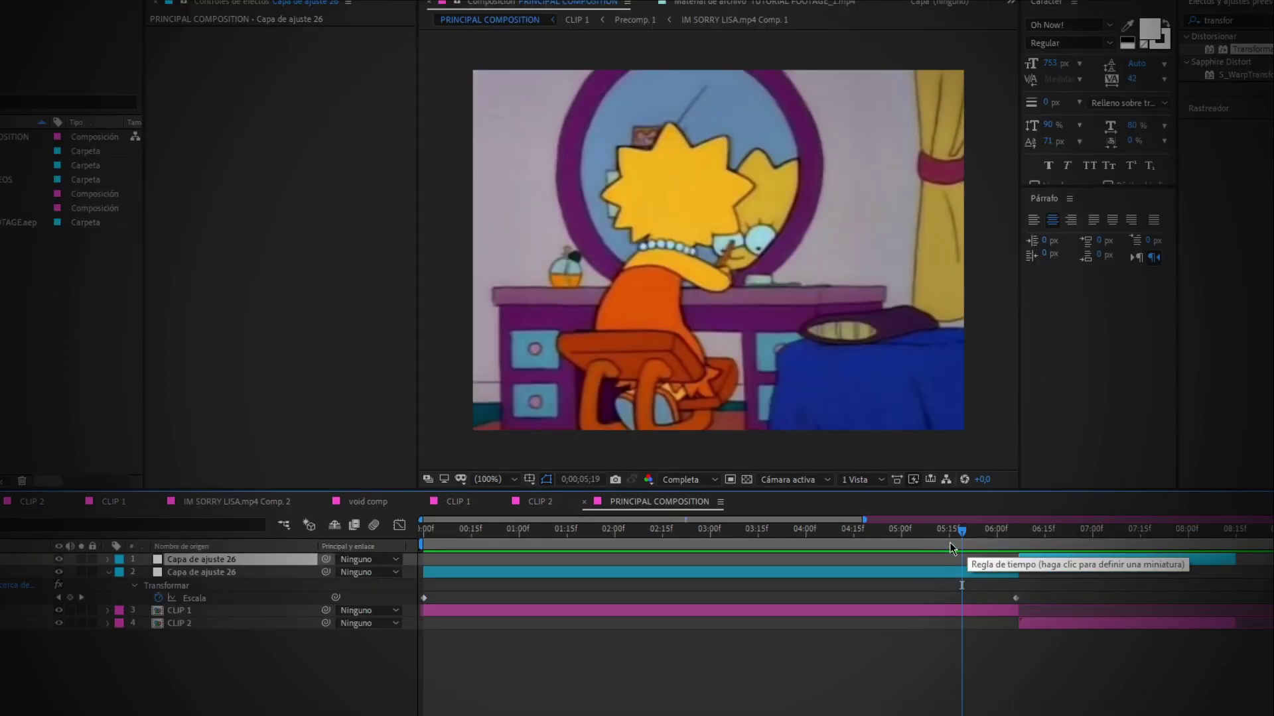
- Apply the Transform effect to CLIP 2's adjustment layer and keyframe its Scale from 100 at the layer's start to 130 at its end
left_click(1037, 534)
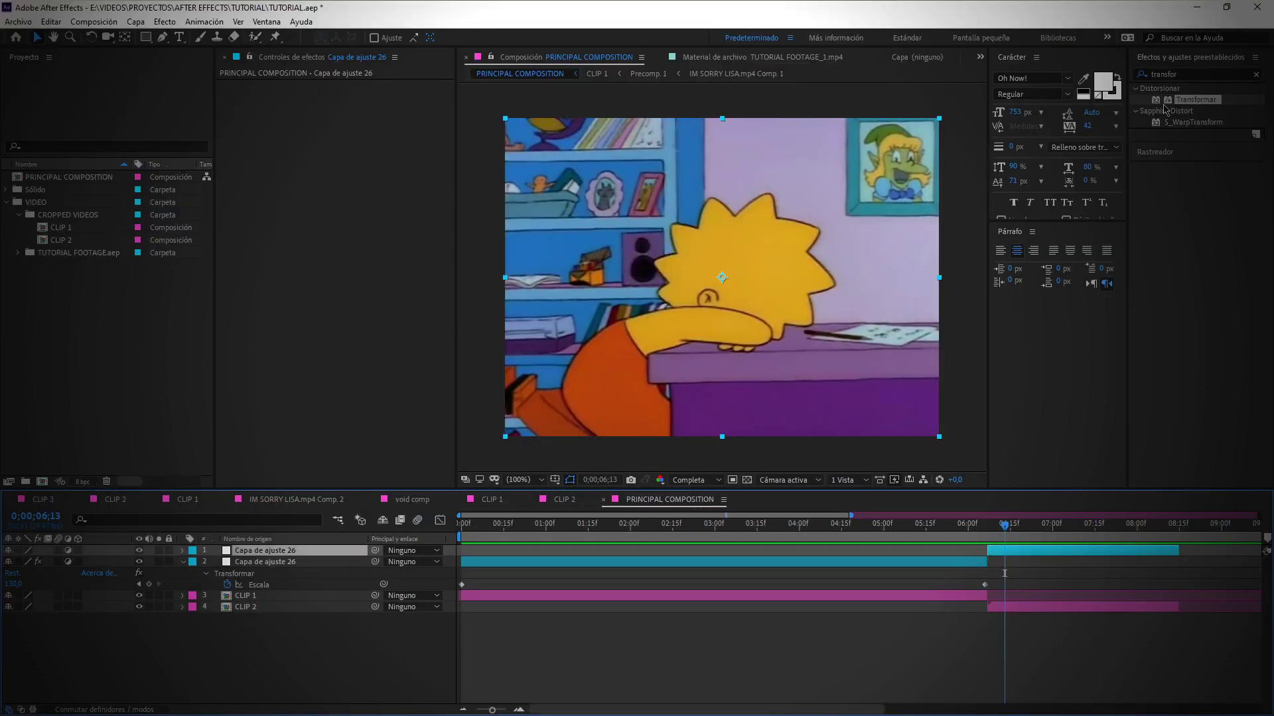
left_click_drag(1188, 106, 1036, 552)
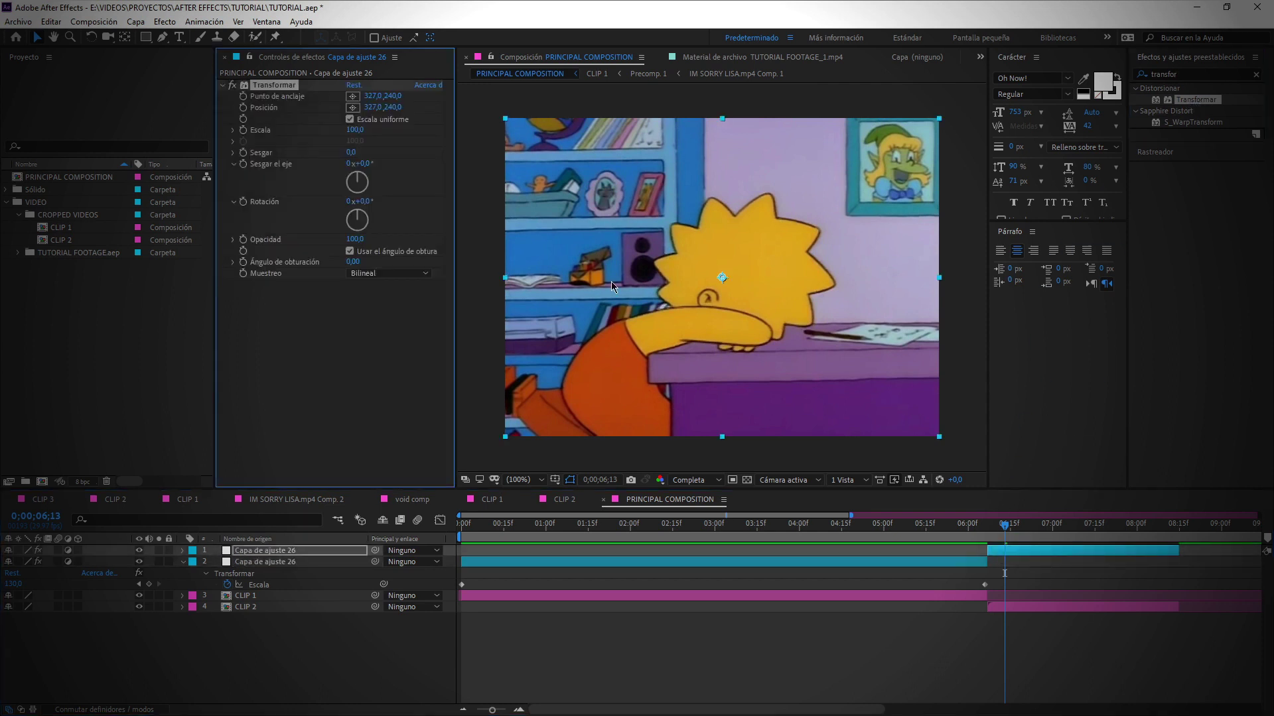
key("i")
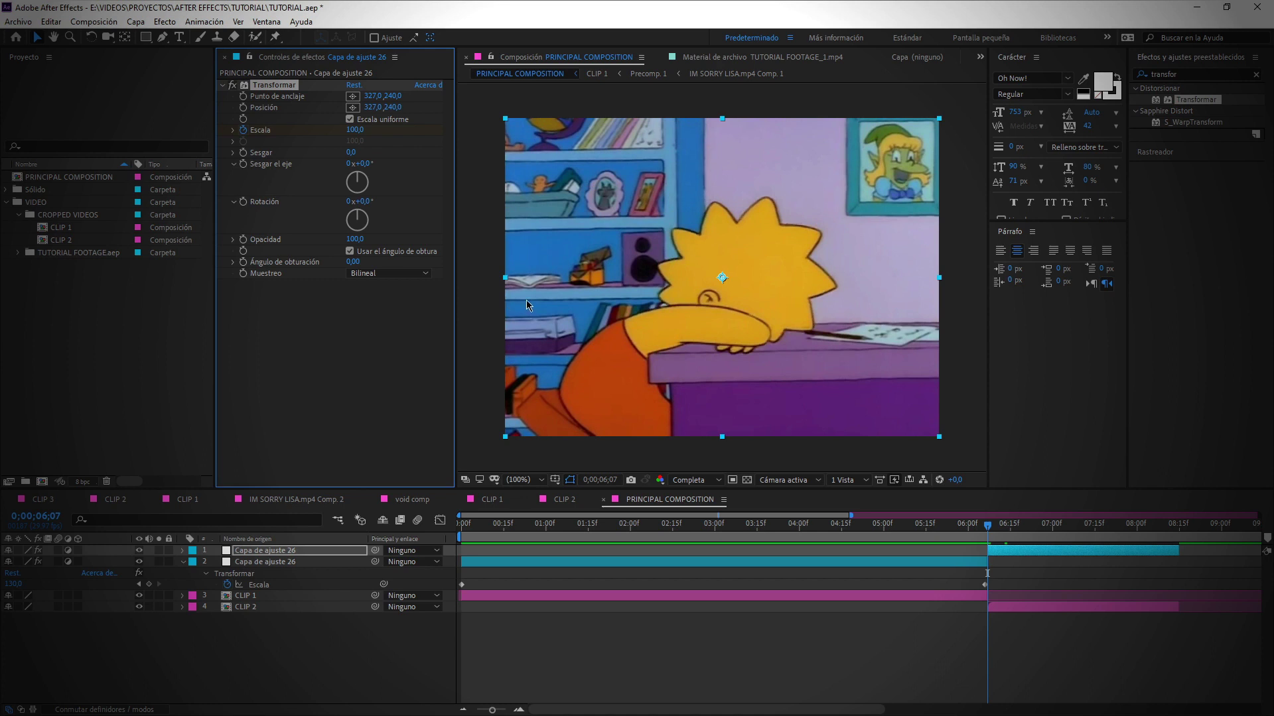
key("o")
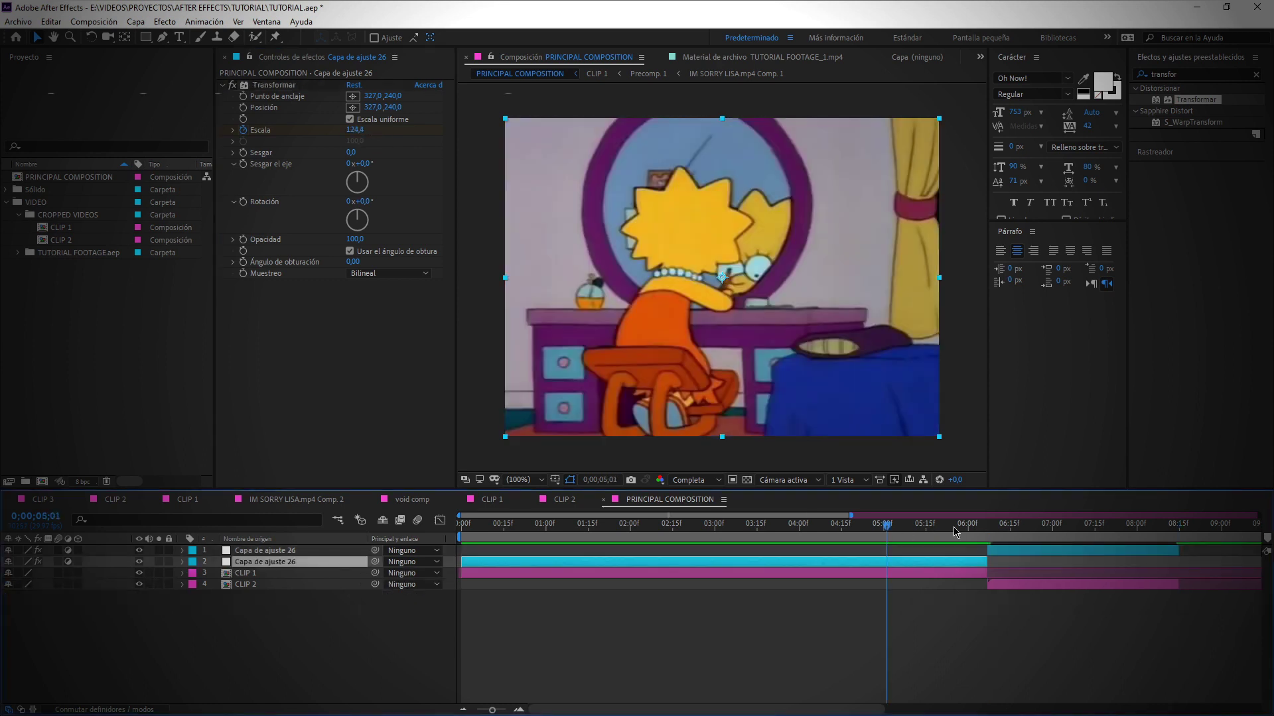
left_click(1098, 551)
left_click(1053, 528)
left_click_drag(993, 536, 797, 529)
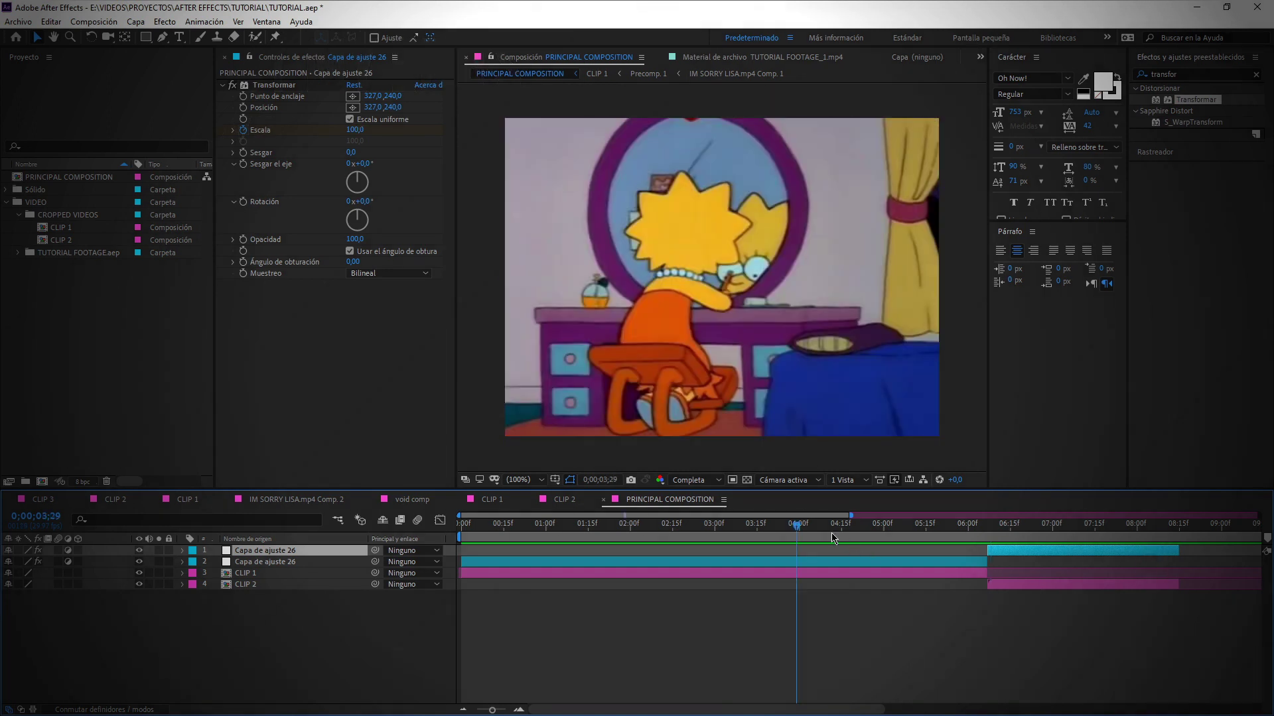
left_click(819, 564)
left_click(810, 531)
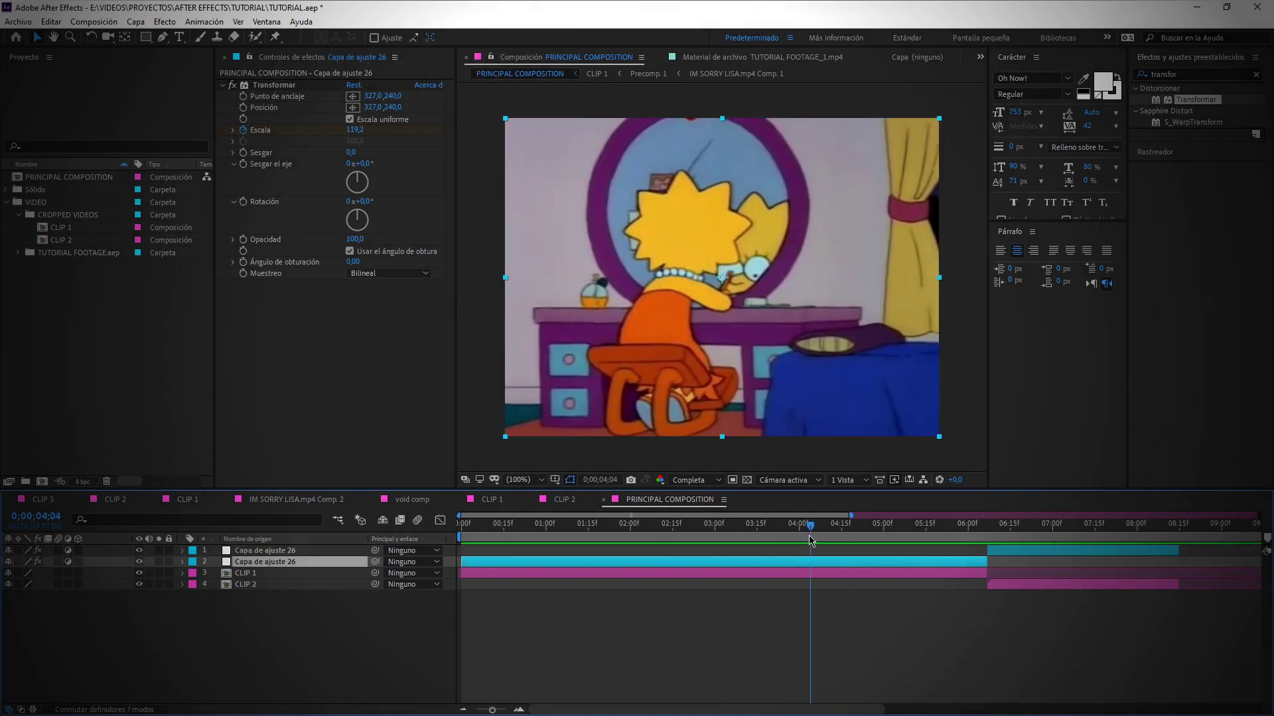
left_click(799, 553)
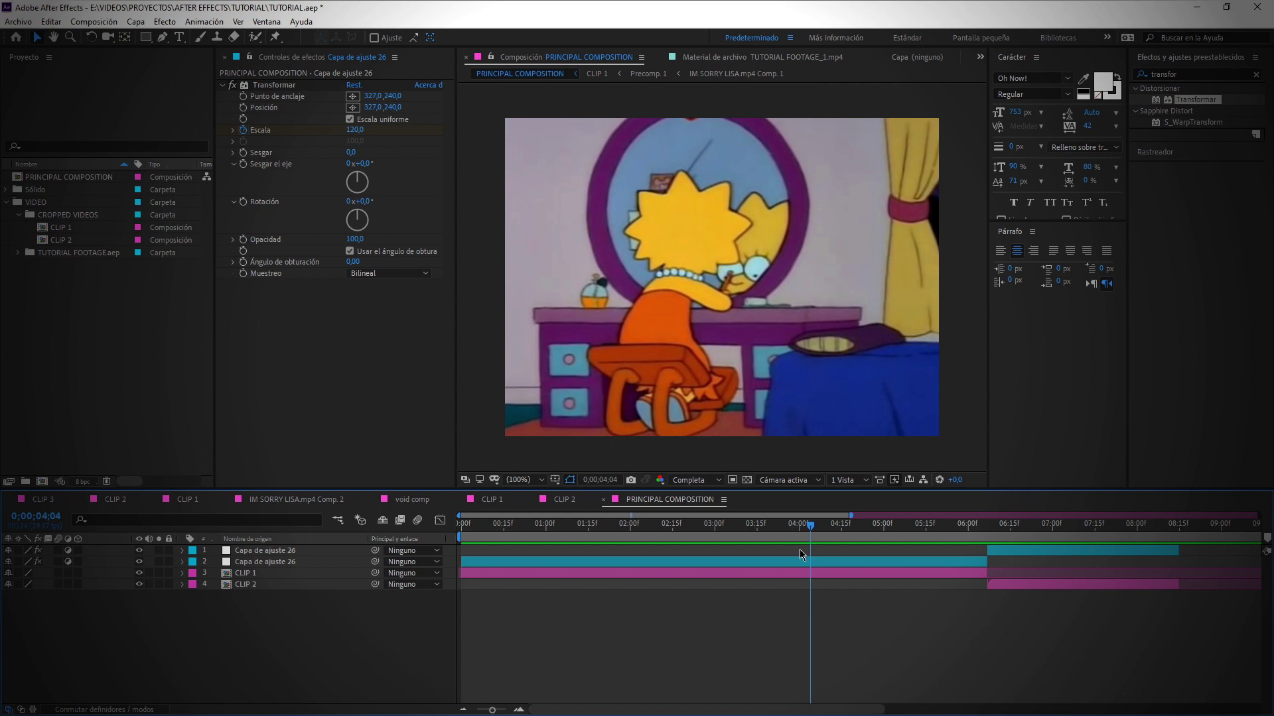
left_click(798, 561)
left_click(799, 549)
left_click(791, 561)
- Reveal the Scale keyframes of CLIP 1's adjustment layer and apply Easy Ease to both
left_click(791, 562)
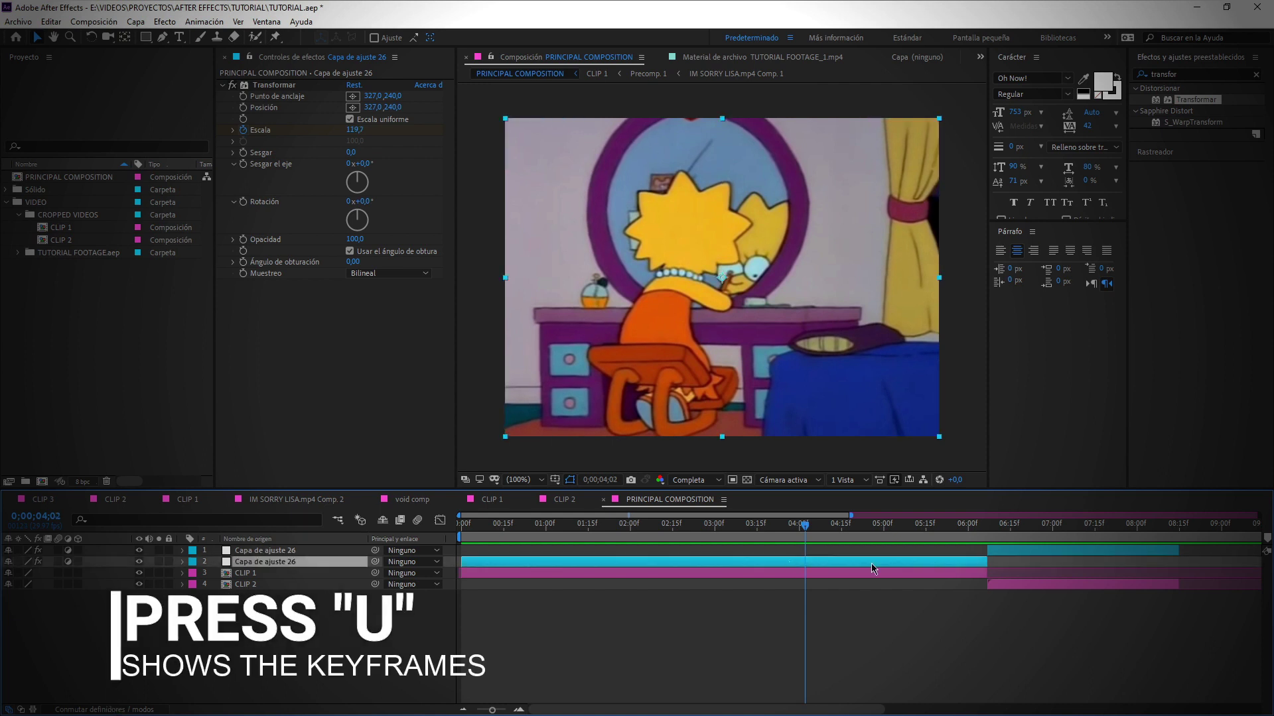
key("u")
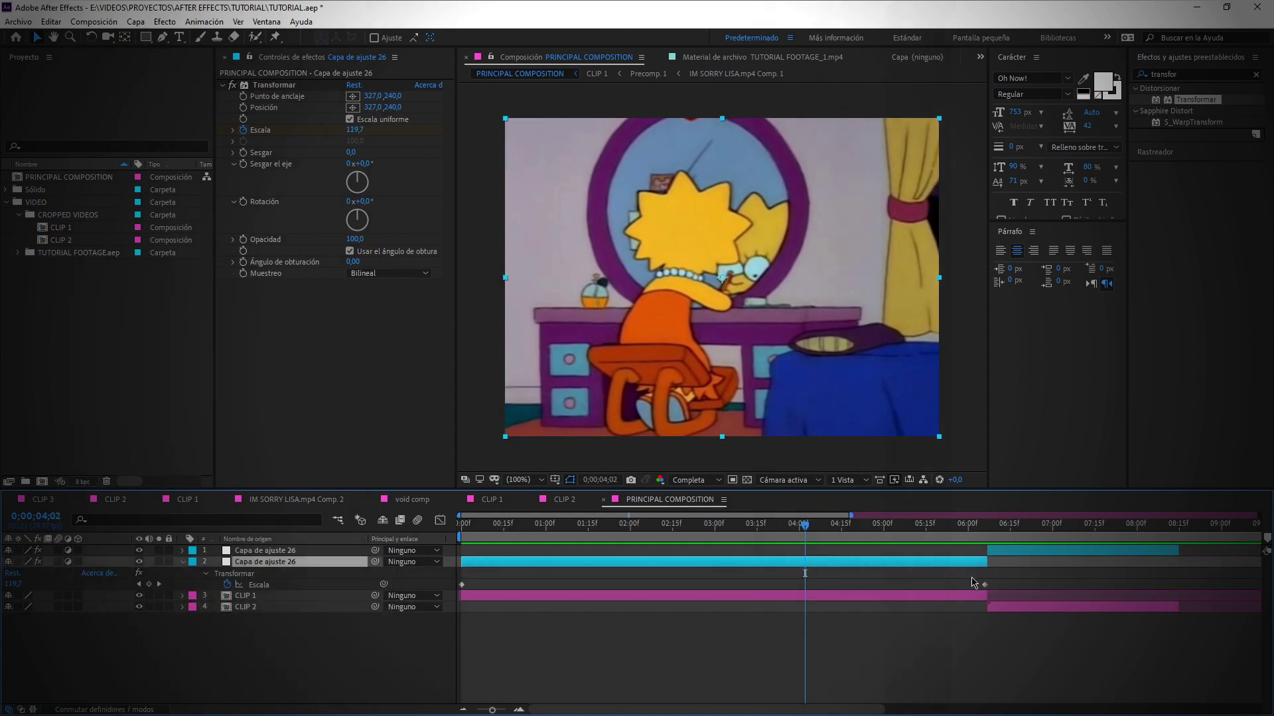
left_click_drag(864, 593, 398, 587)
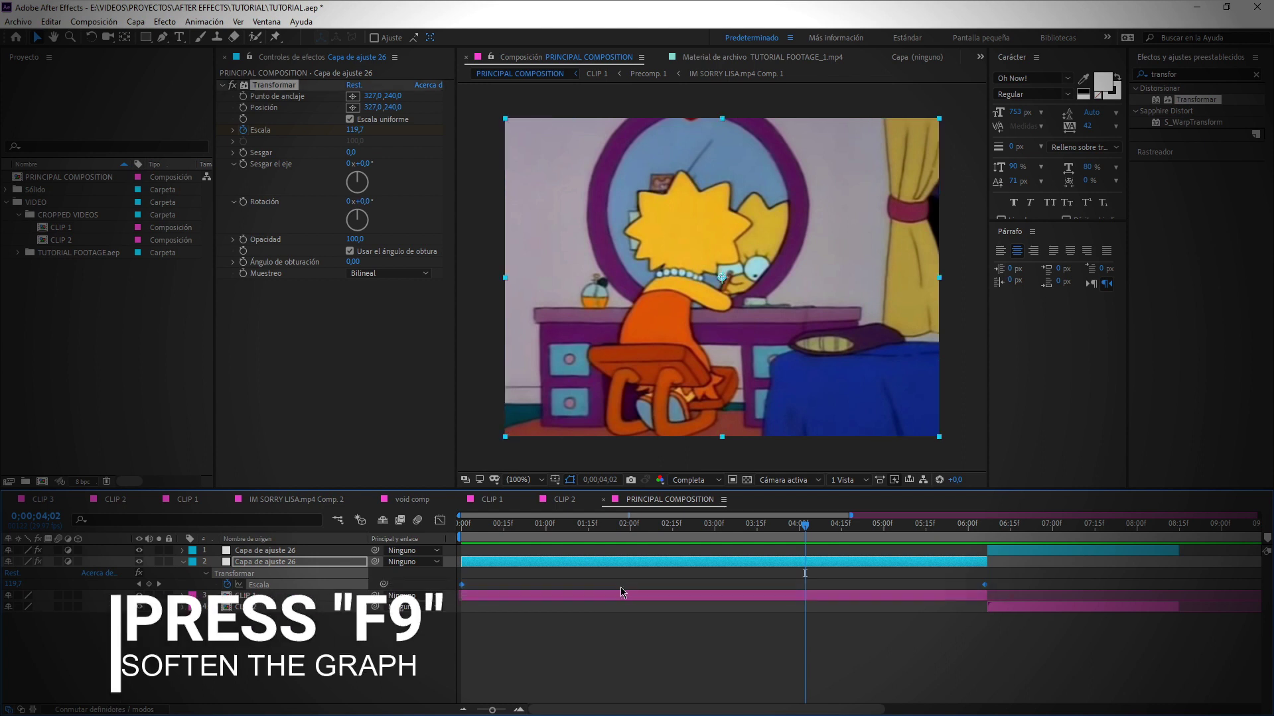
key("F9")
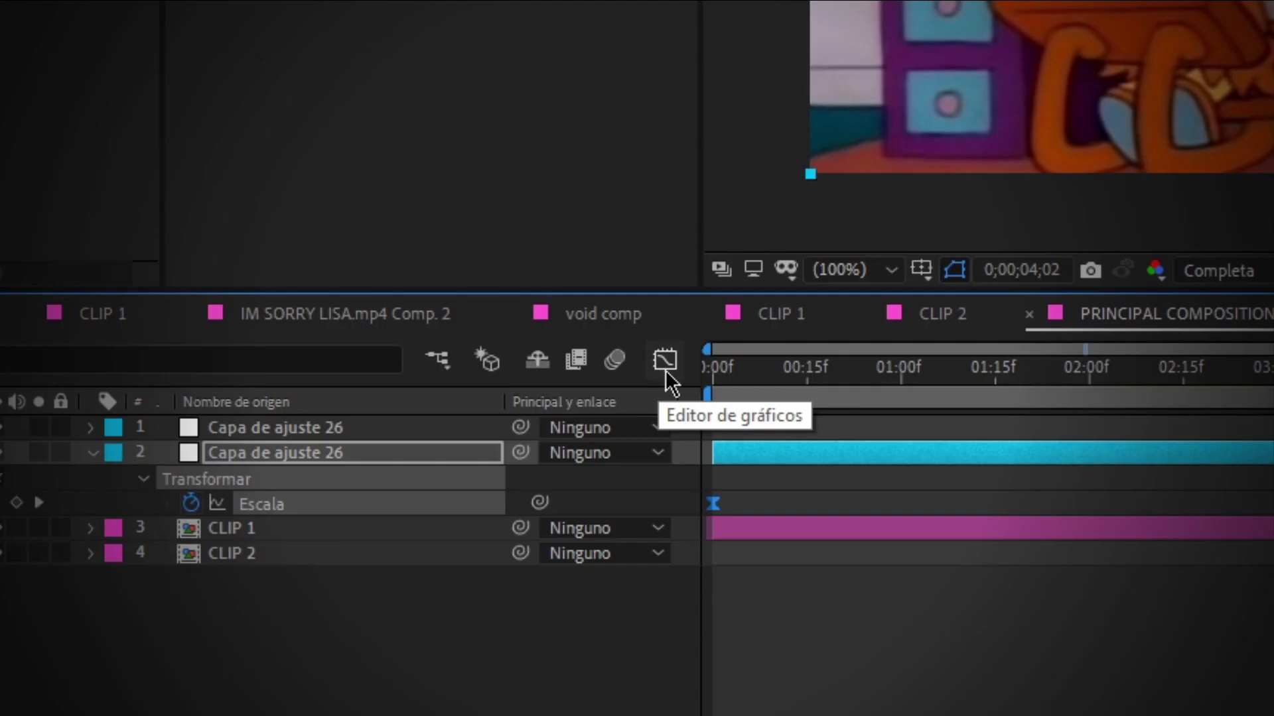
- Reshape CLIP 1's Scale graph so the zoom starts fast and eases out, preview it and return to the layer view
left_click(665, 360)
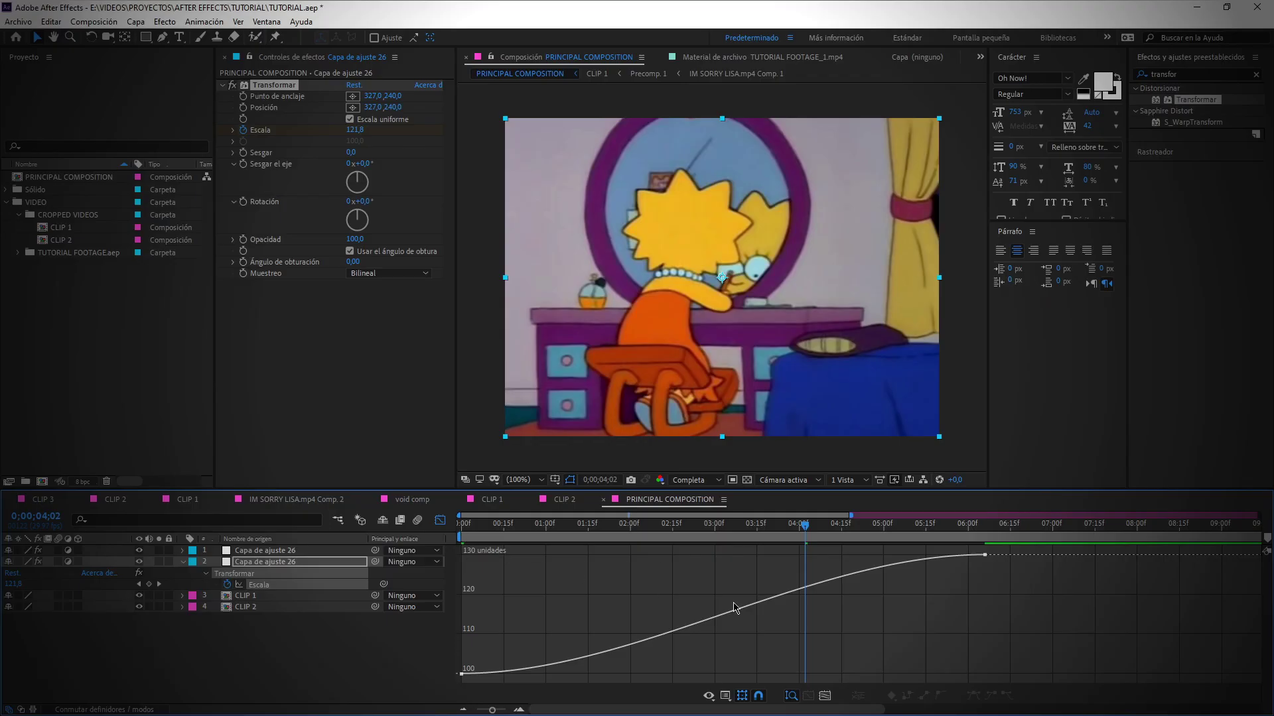
left_click(491, 670)
left_click_drag(635, 674, 462, 628)
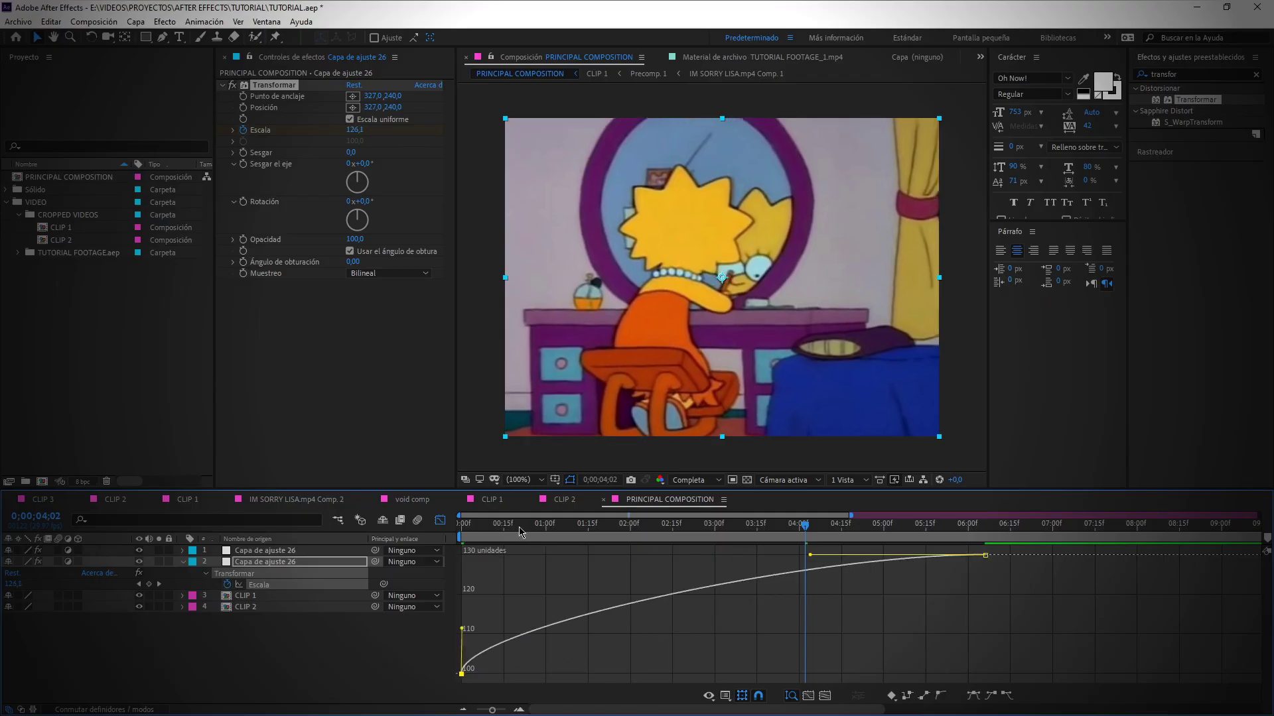
left_click_drag(520, 526, 412, 524)
key("space")
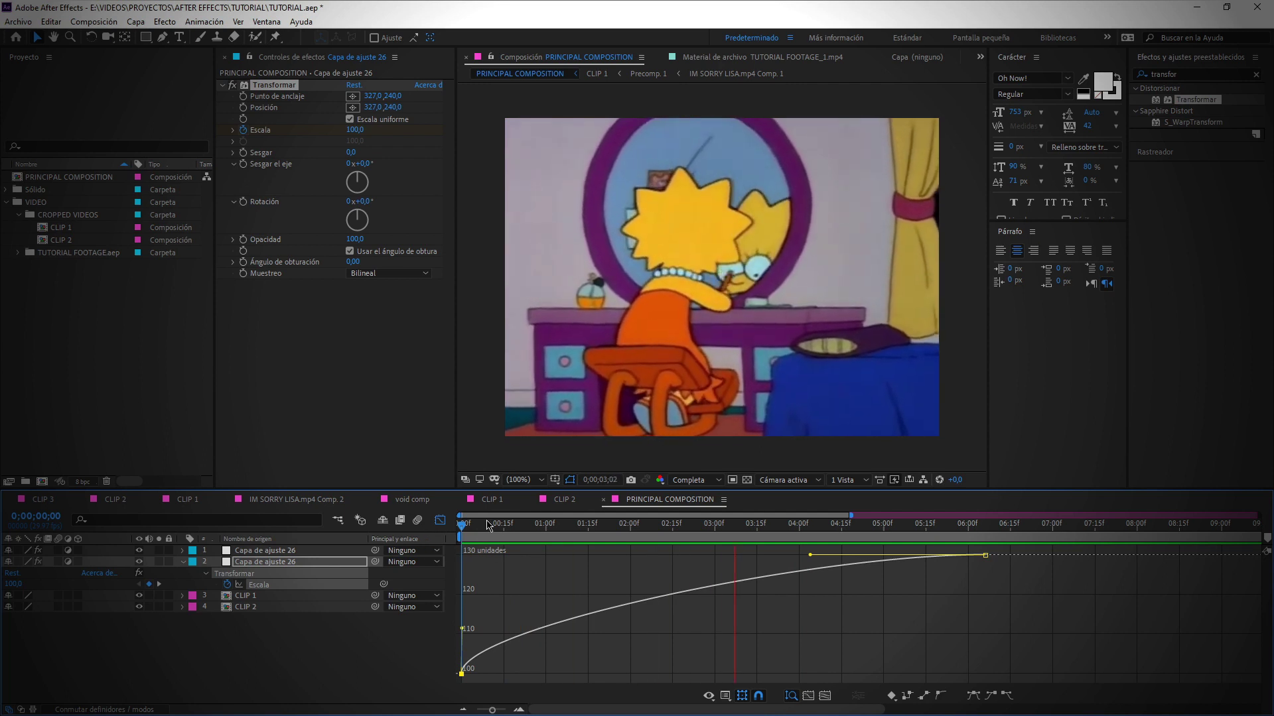
left_click(440, 520)
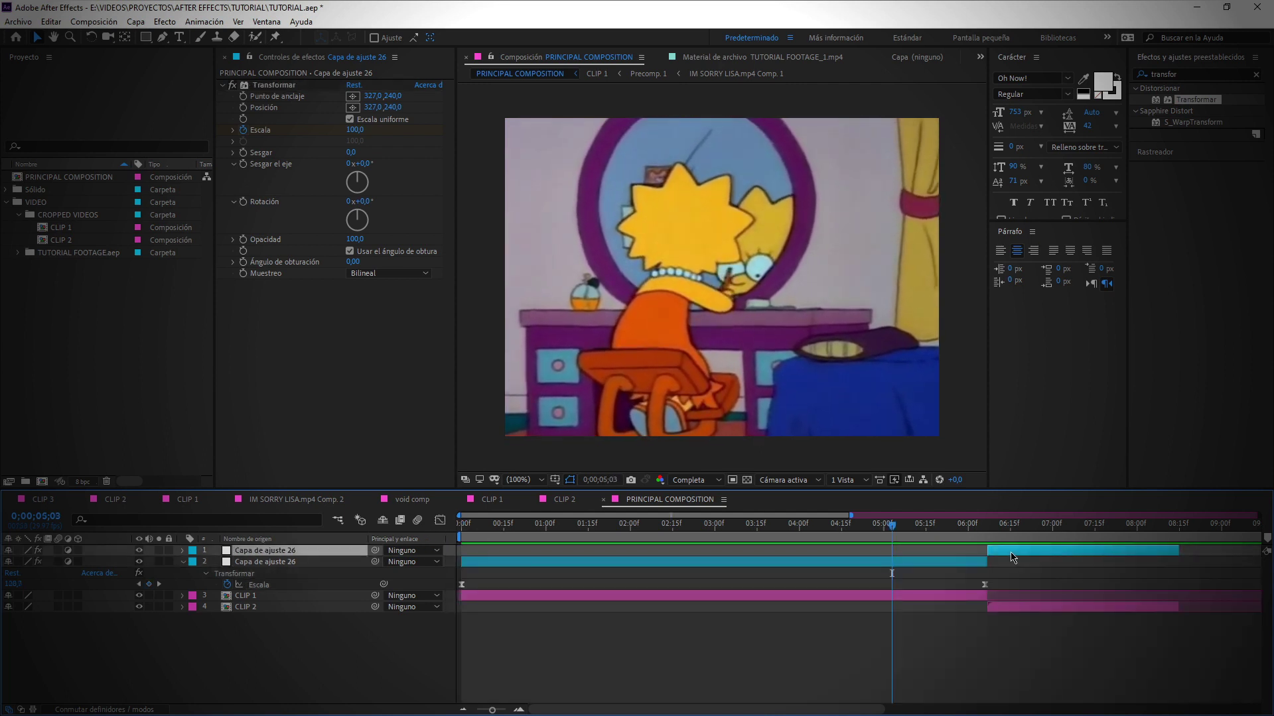
- Apply Easy Ease to both Scale keyframes of CLIP 2's adjustment layer and reshape their graph into a fast start with a slow finish
key("u")
left_click_drag(969, 565, 1197, 584)
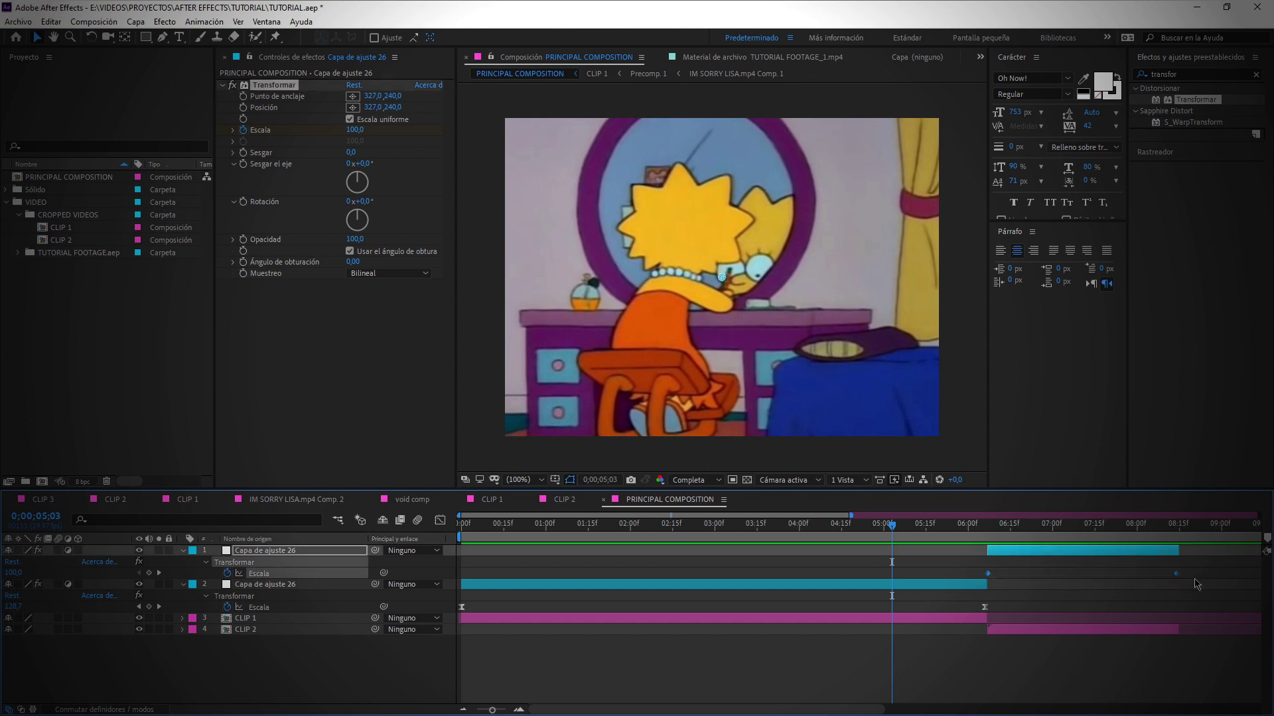
left_click(440, 520)
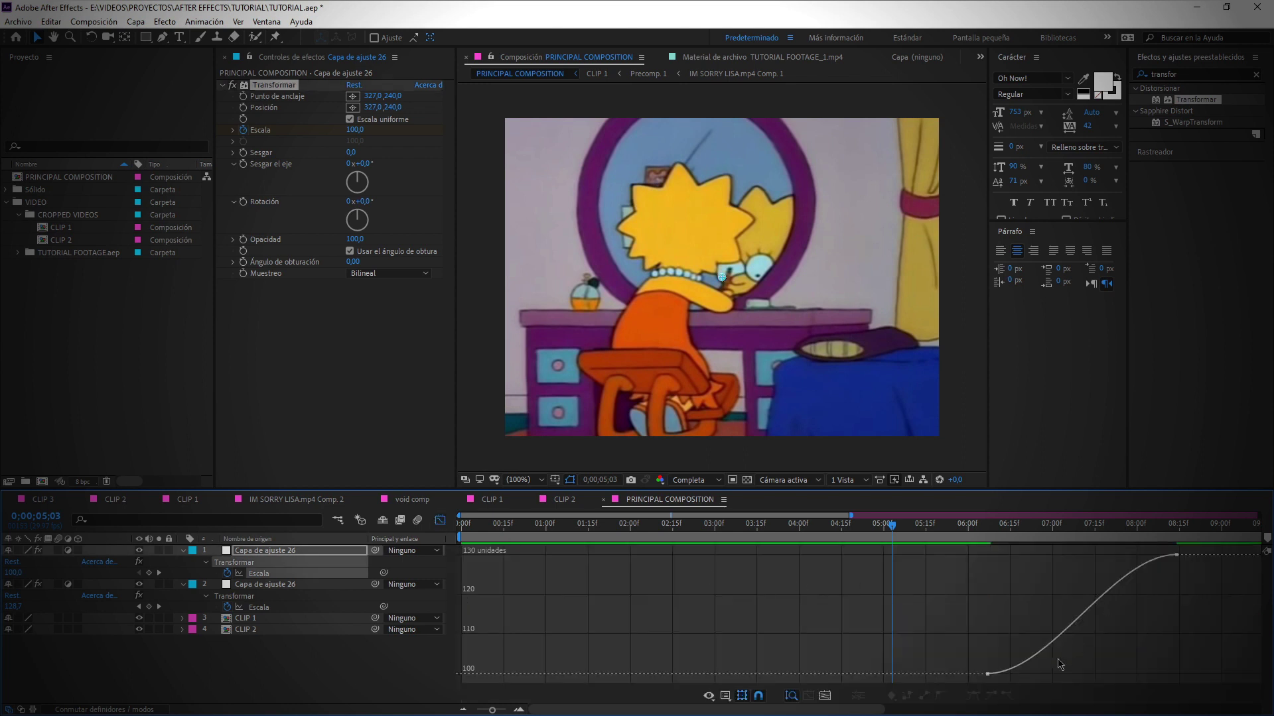
left_click_drag(1060, 665, 968, 645)
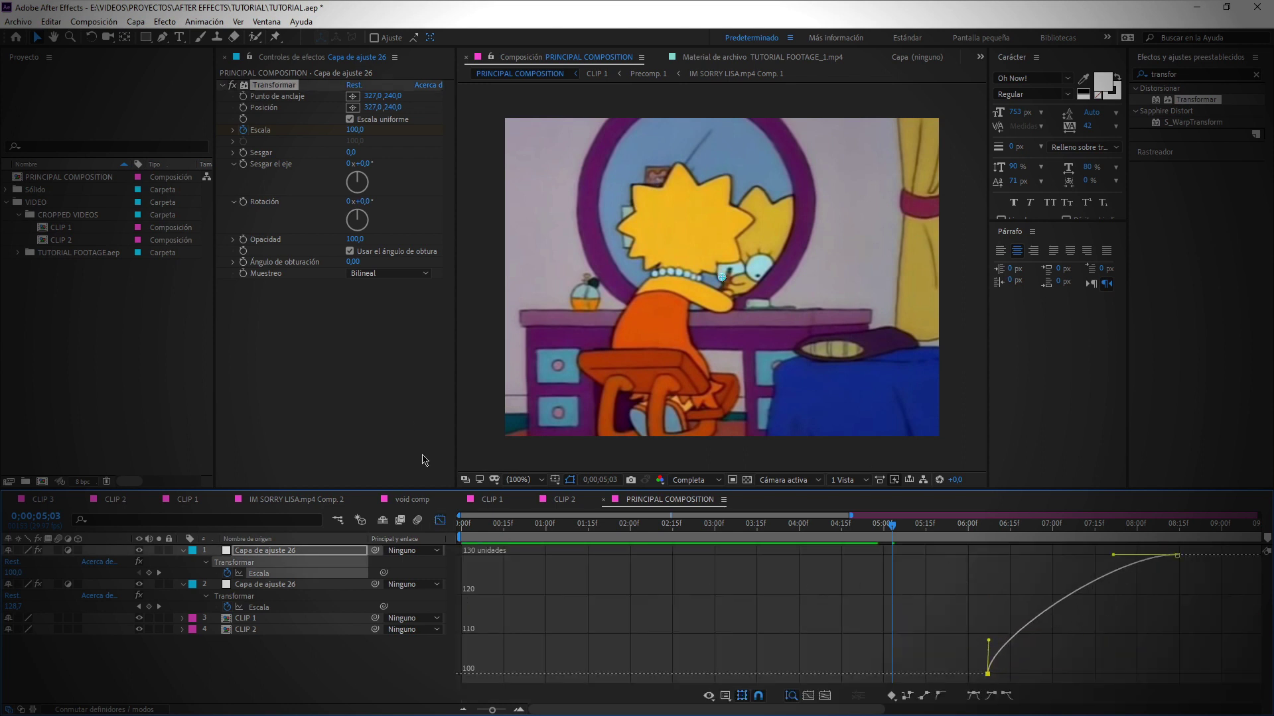
- Return to the layer view and preview both eased zooms from the start of the composition
left_click(440, 520)
left_click(633, 524)
left_click_drag(611, 533, 447, 537)
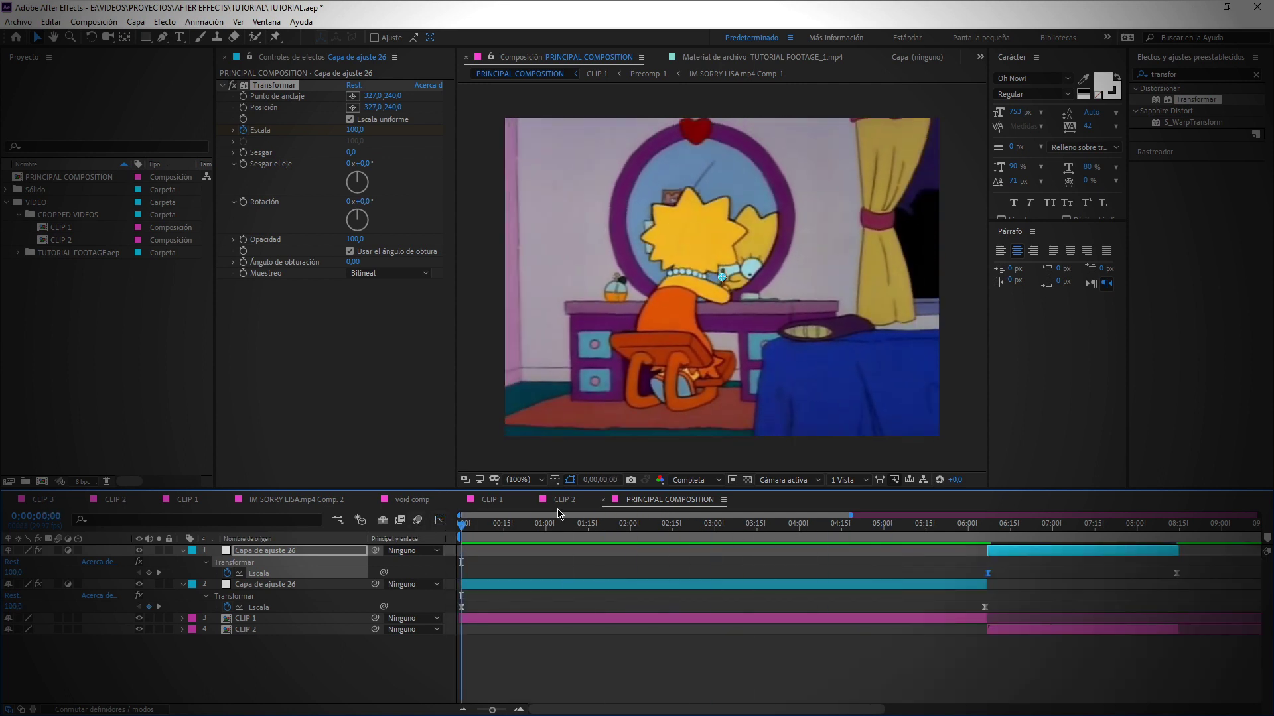
key("space")
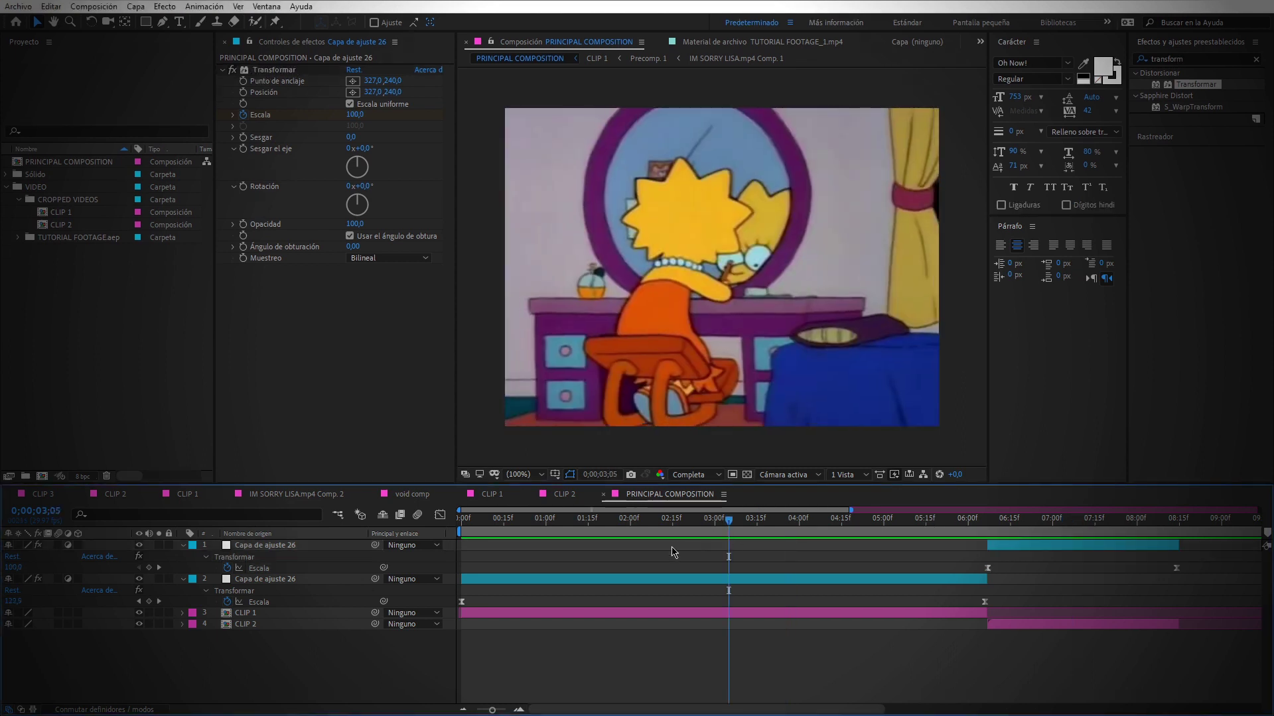
left_click_drag(680, 523, 619, 537)
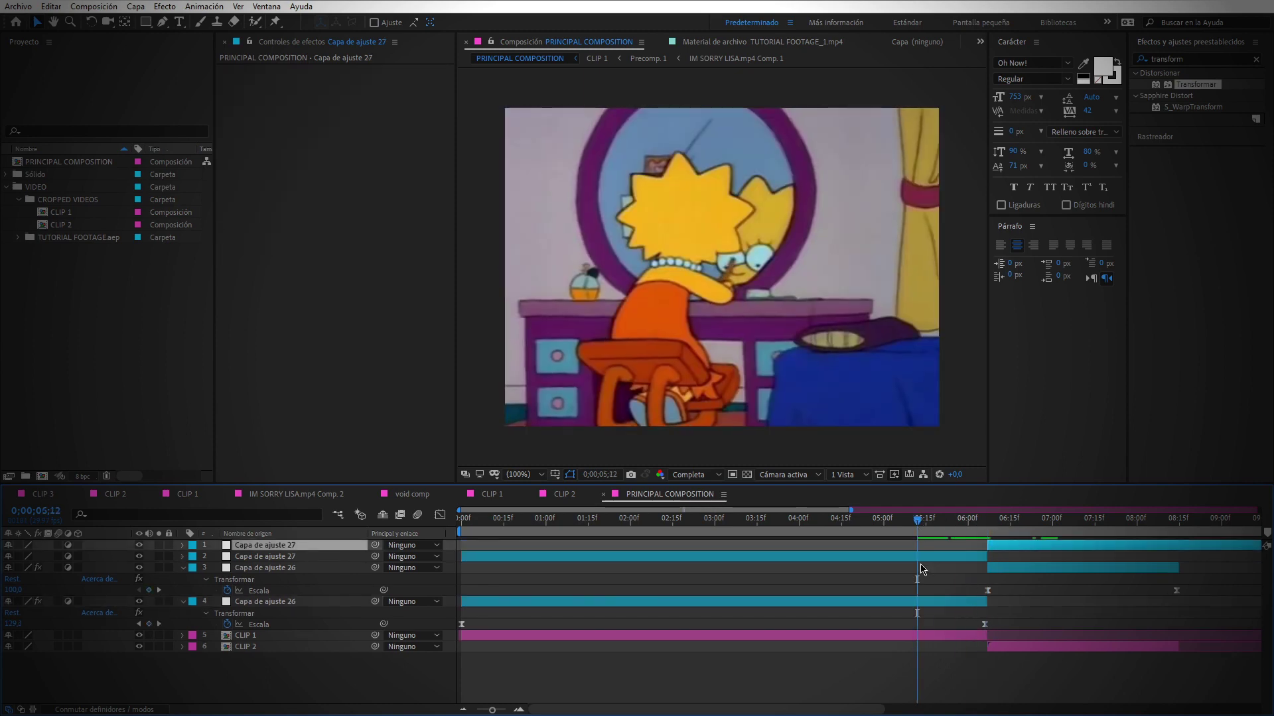
- Trim the start of the new adjustment layer above CLIP 1 to 0;00;05;11
left_click(927, 559)
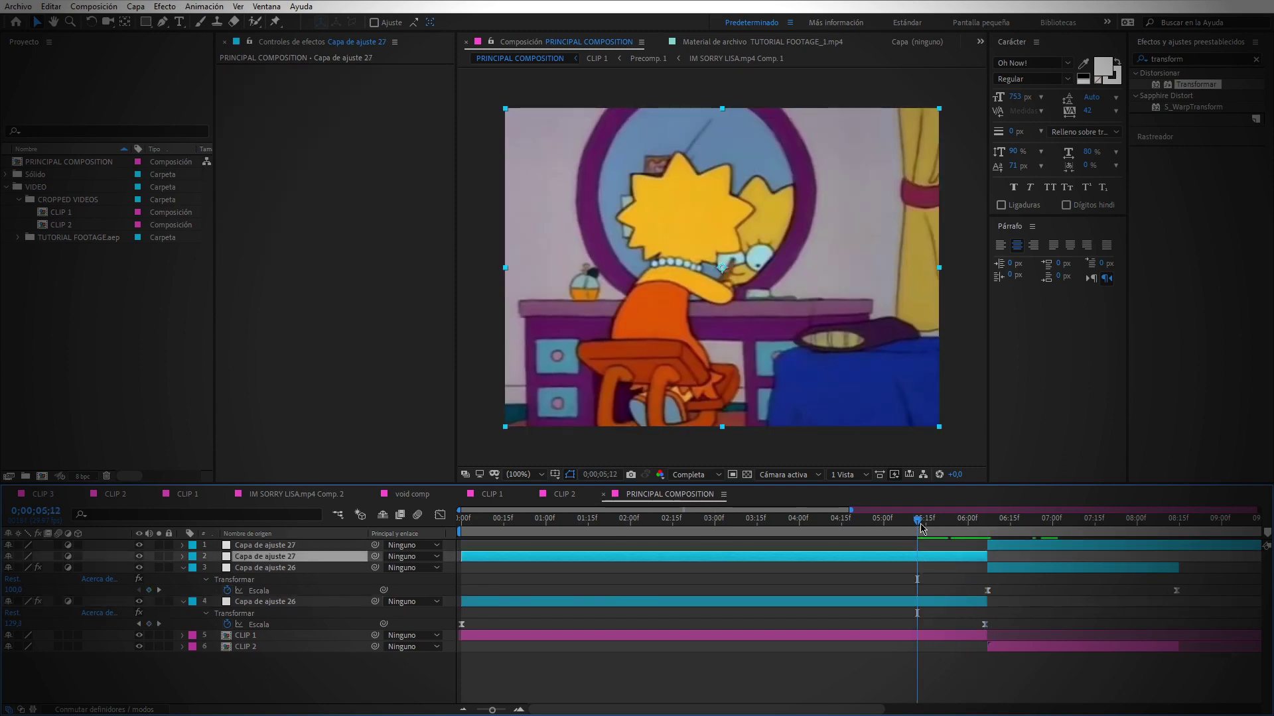
left_click_drag(920, 527, 922, 523)
key("Page_Up")
key("Page_Up")
key("Page_Up")
key("alt+bracketleft")
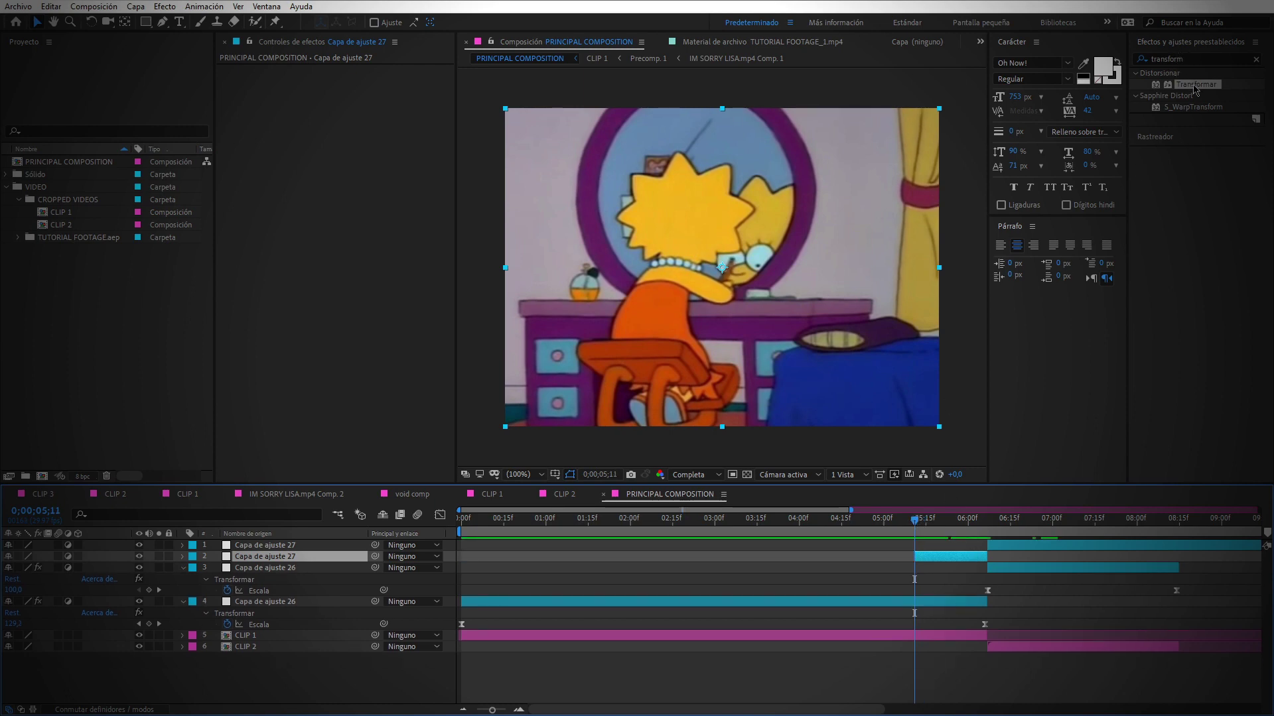
- Apply the Transform effect to CLIP 1's trimmed adjustment layer and keyframe its Scale from 100 at the layer's start to 210 at its end
left_click_drag(1193, 88, 964, 554)
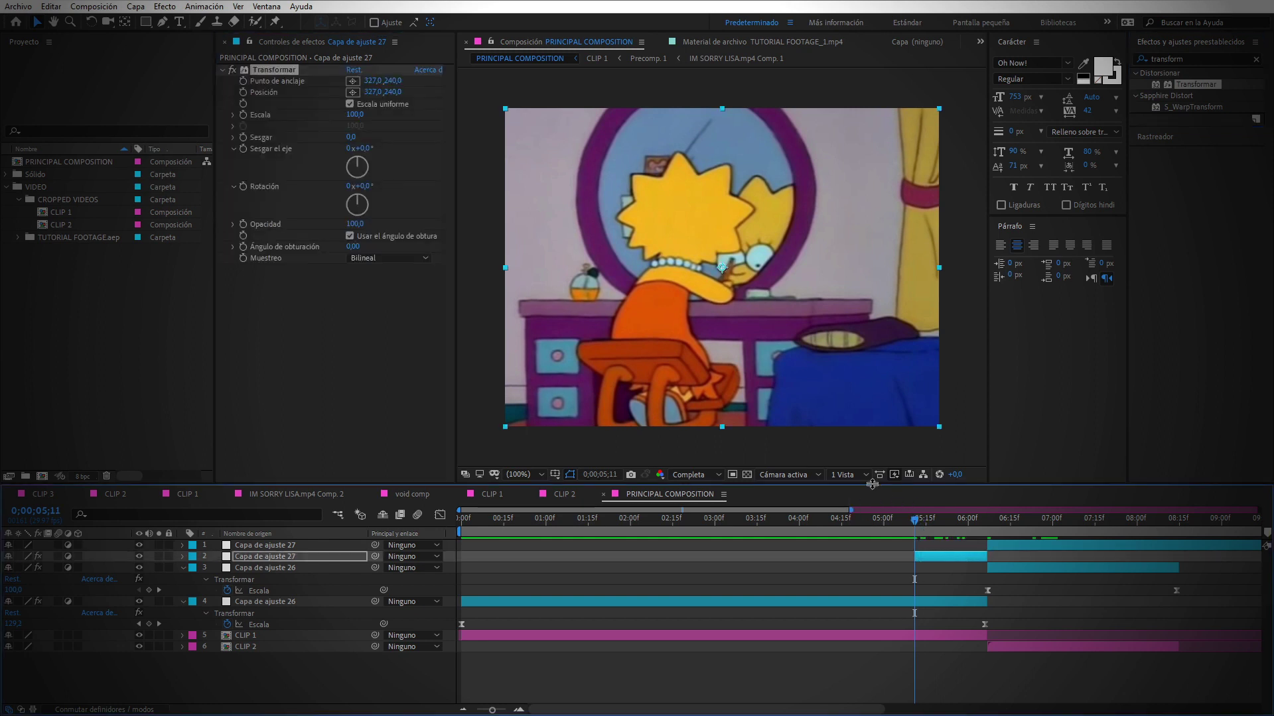
left_click(244, 125)
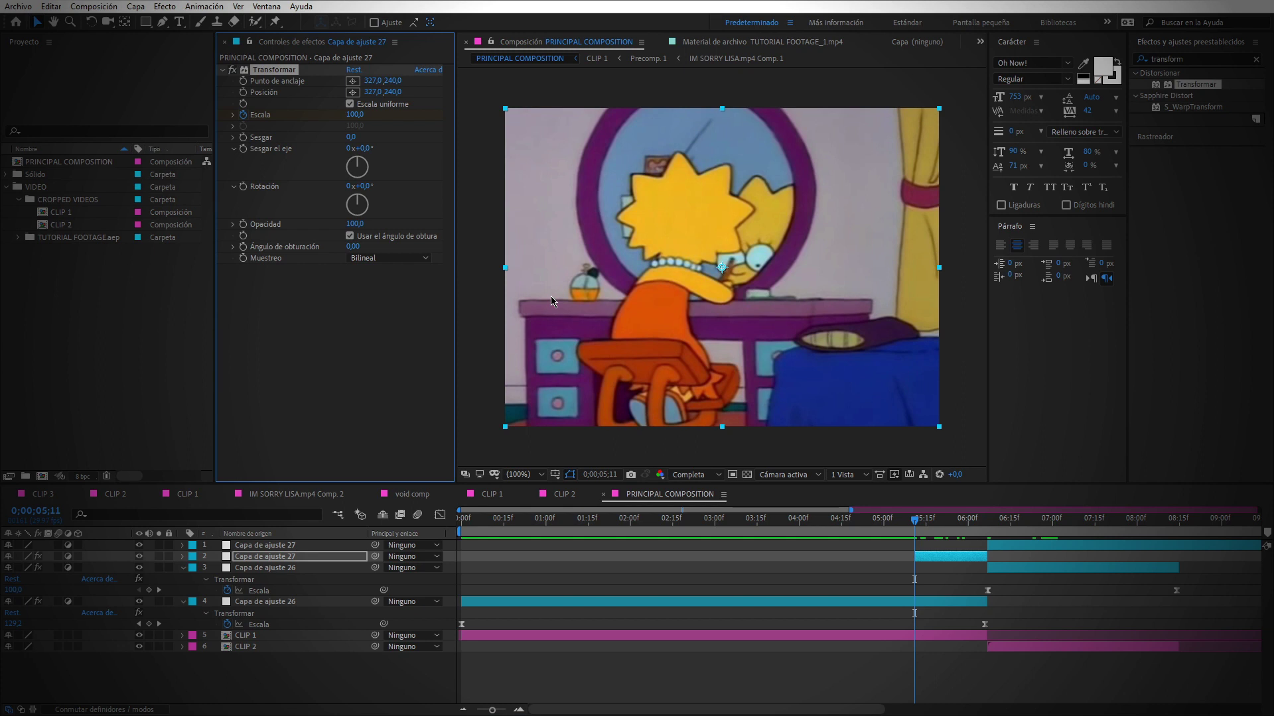
key("k")
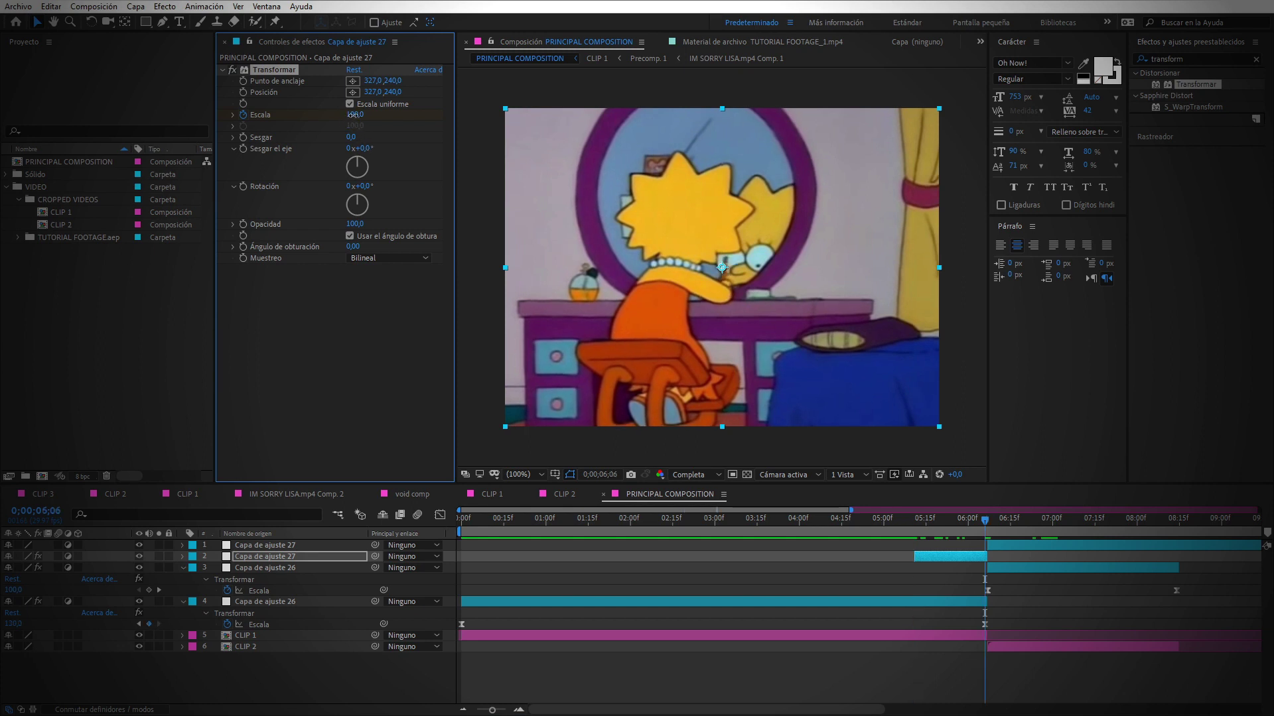
left_click_drag(354, 114, 429, 123)
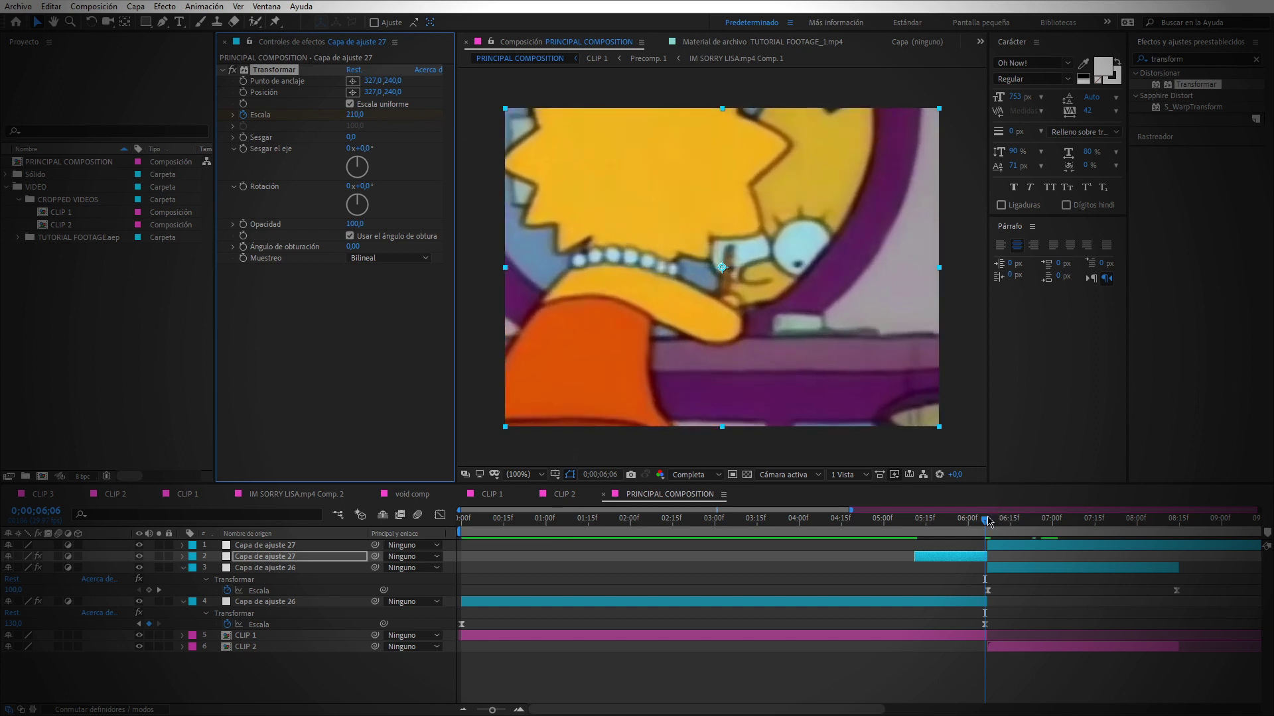
- Preview the section around the start of CLIP 1's trimmed adjustment layer to check the new zoom
left_click(891, 524)
key("space")
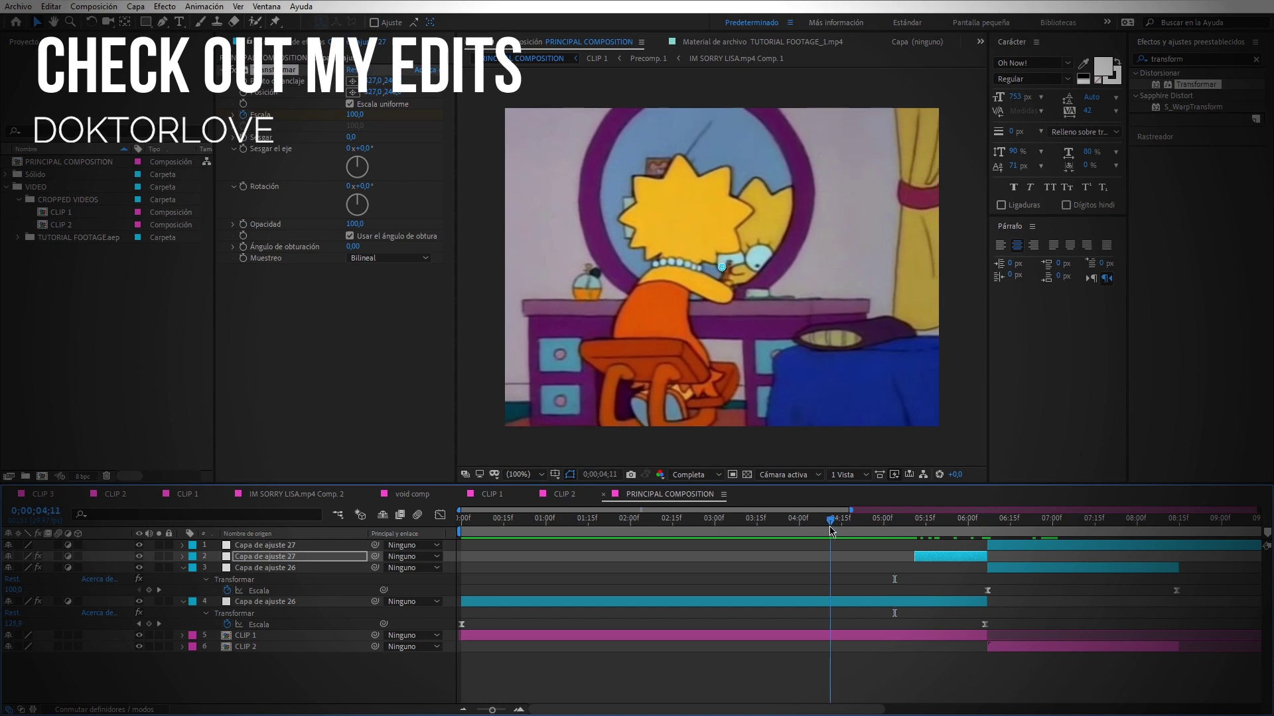
key("space")
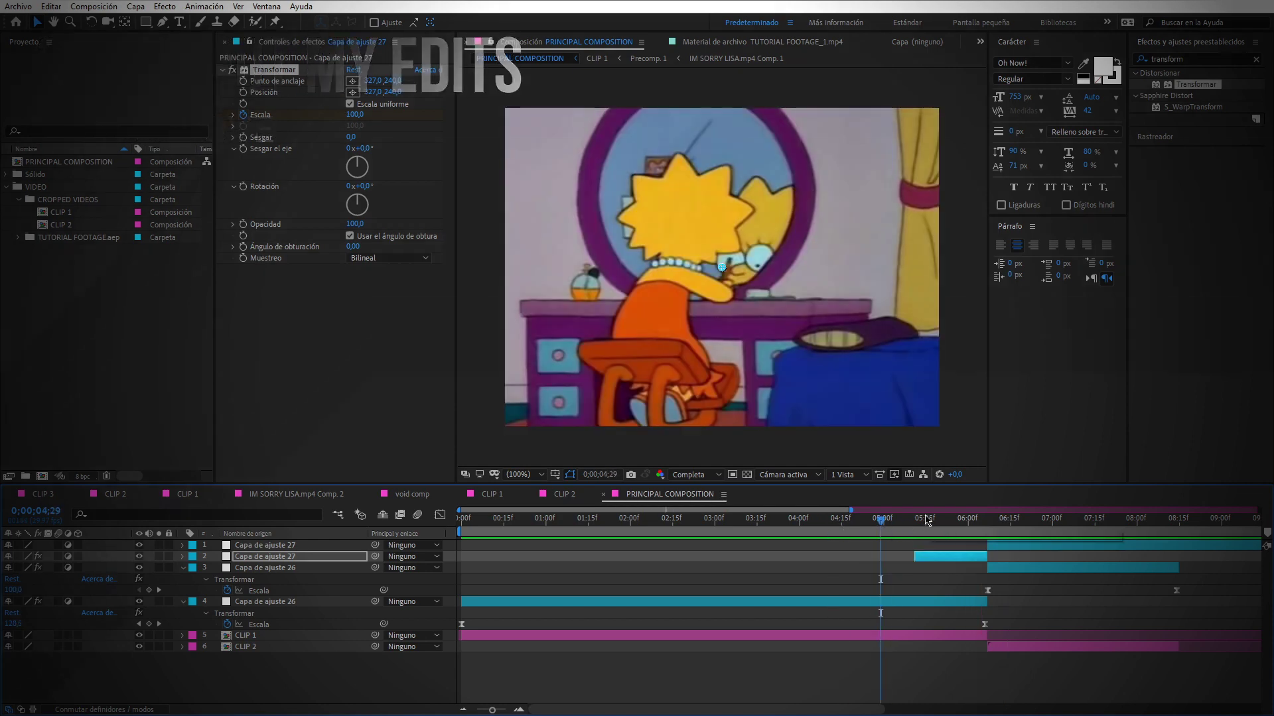
key("space")
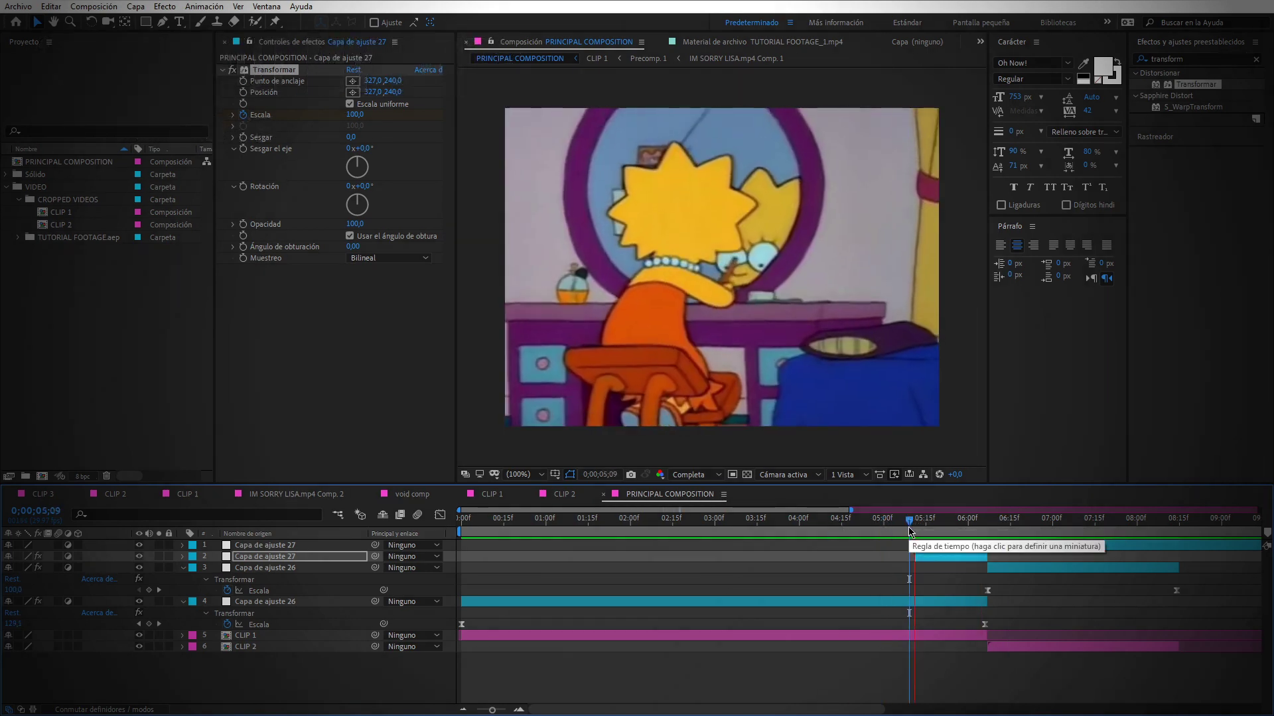
left_click(868, 524)
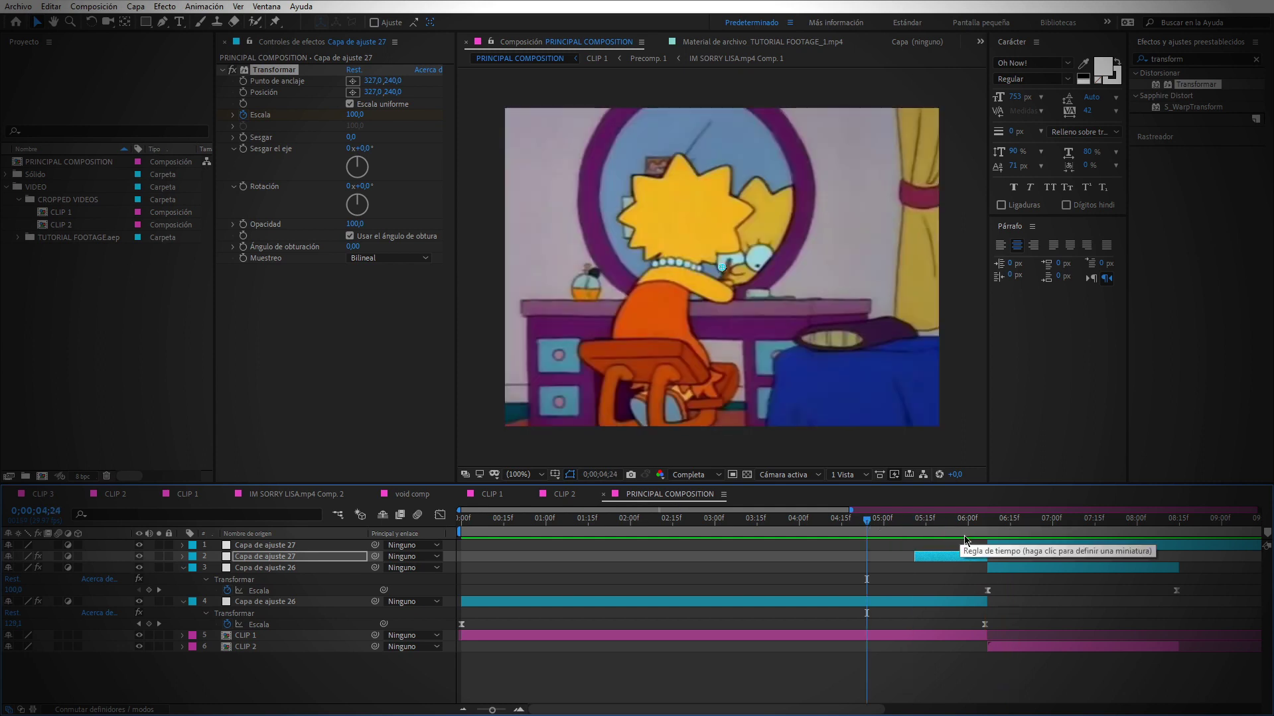
- Apply Easy Ease to both Scale keyframes of CLIP 1's trimmed adjustment layer and reshape their graph into a slow start with a sharp finish
key("u")
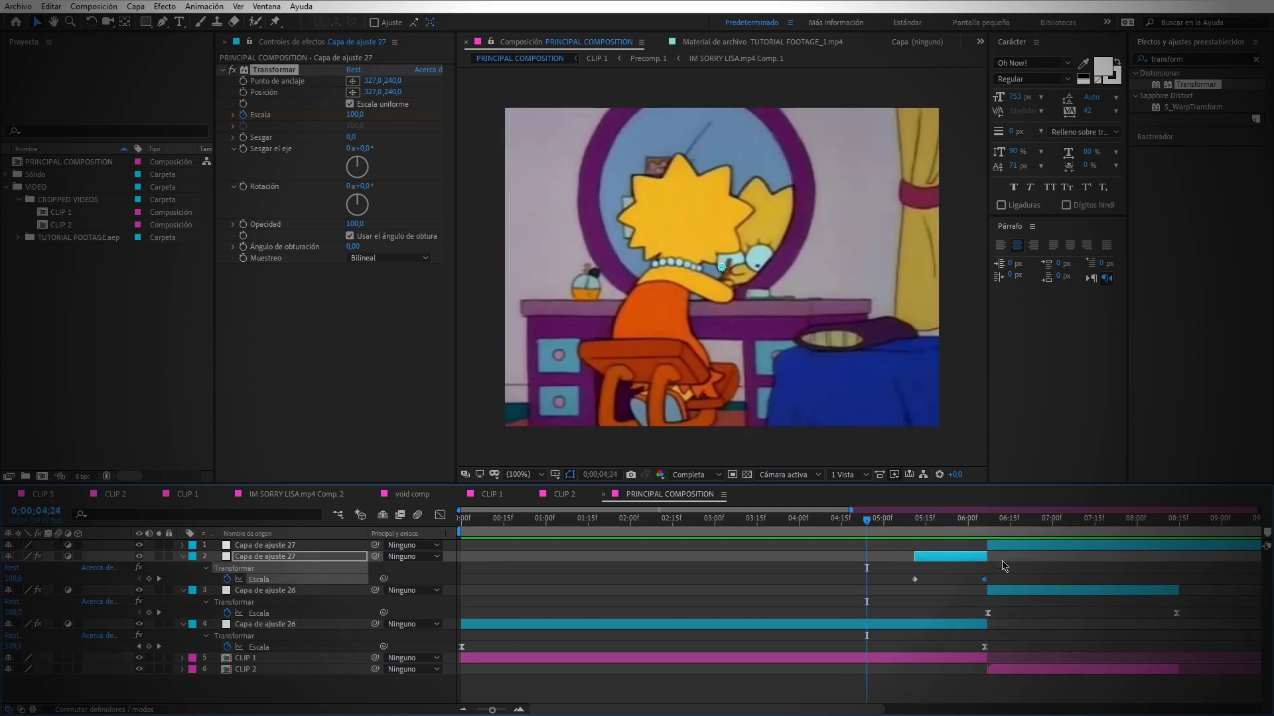
left_click_drag(1007, 568, 889, 600)
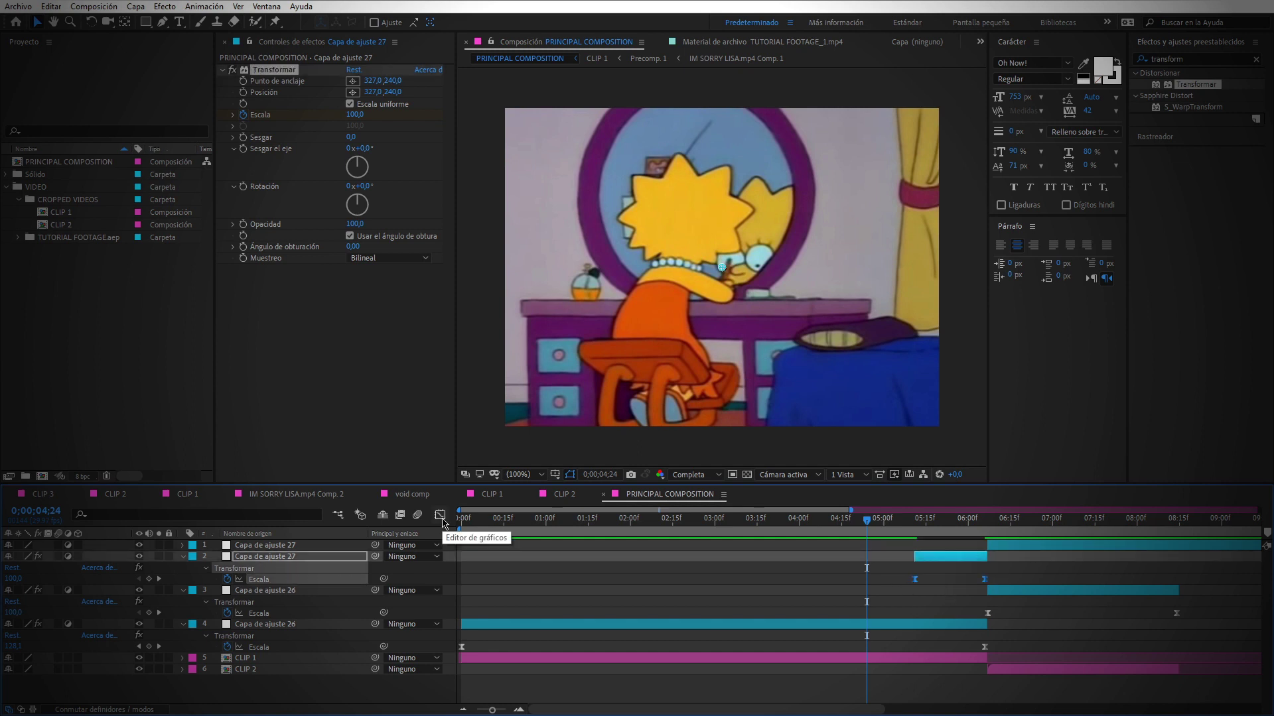
left_click(439, 516)
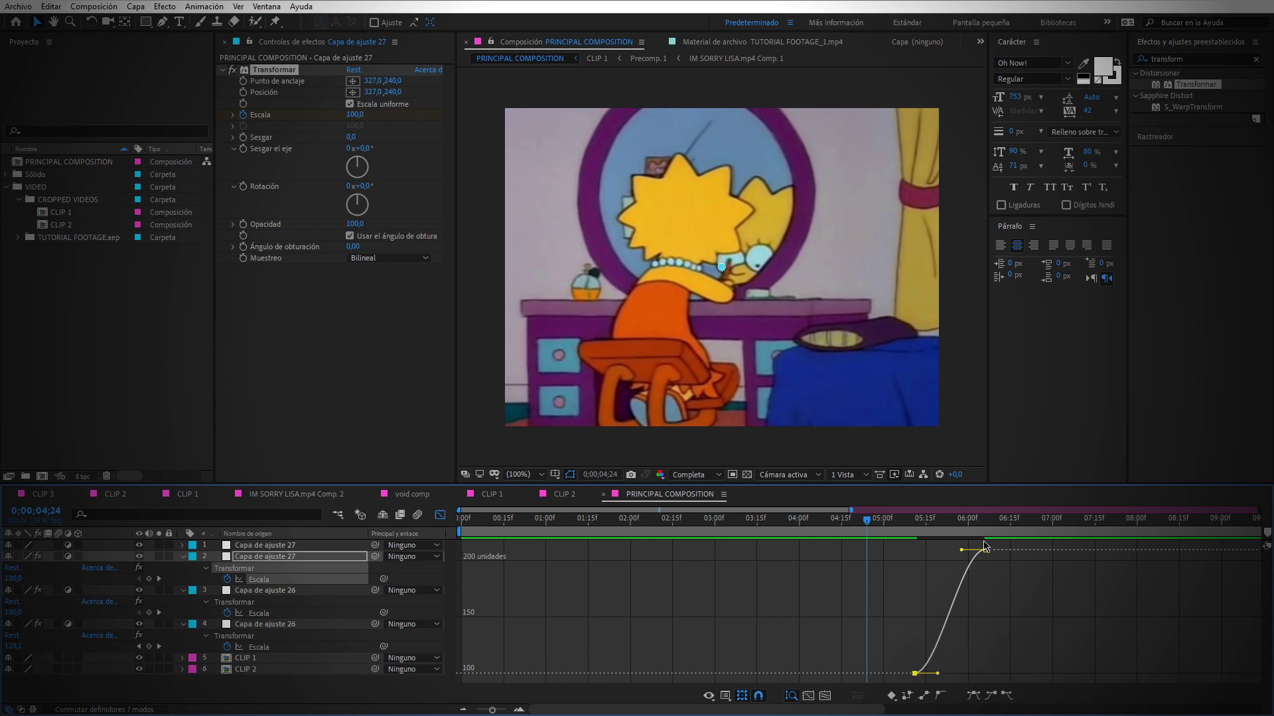
left_click_drag(964, 552, 981, 667)
left_click_drag(868, 522, 902, 529)
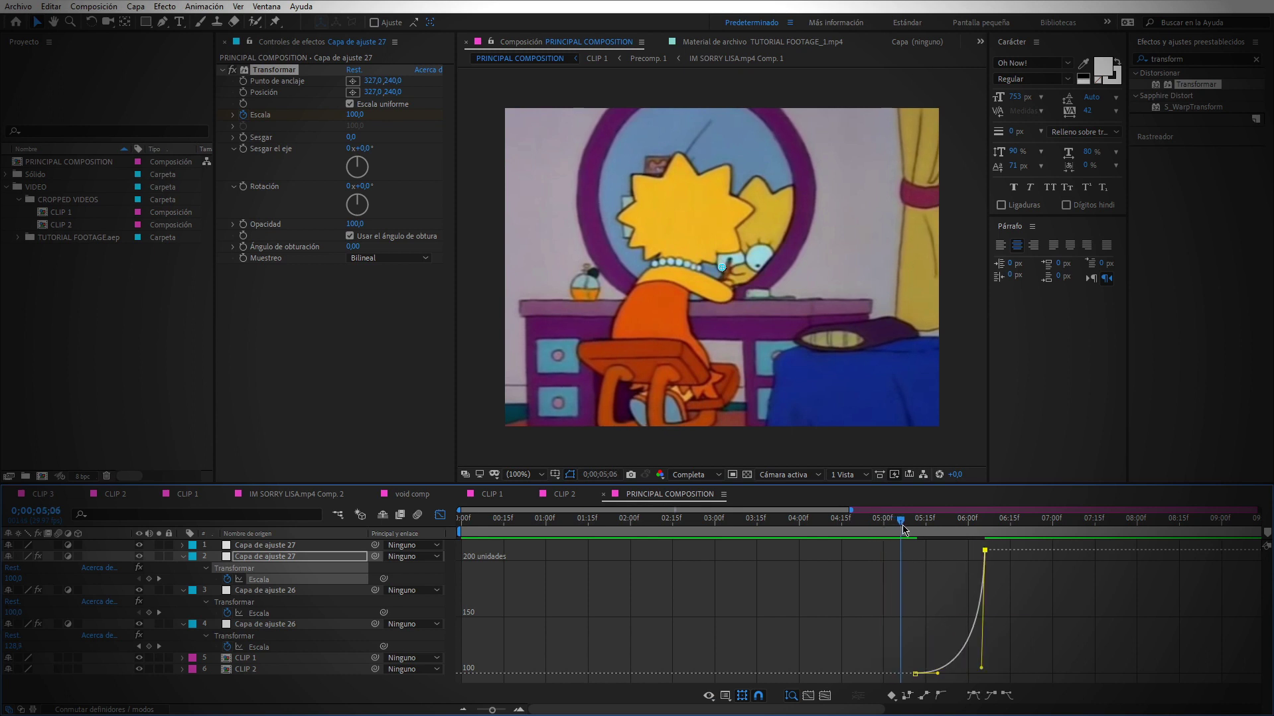
left_click_drag(938, 674, 974, 673)
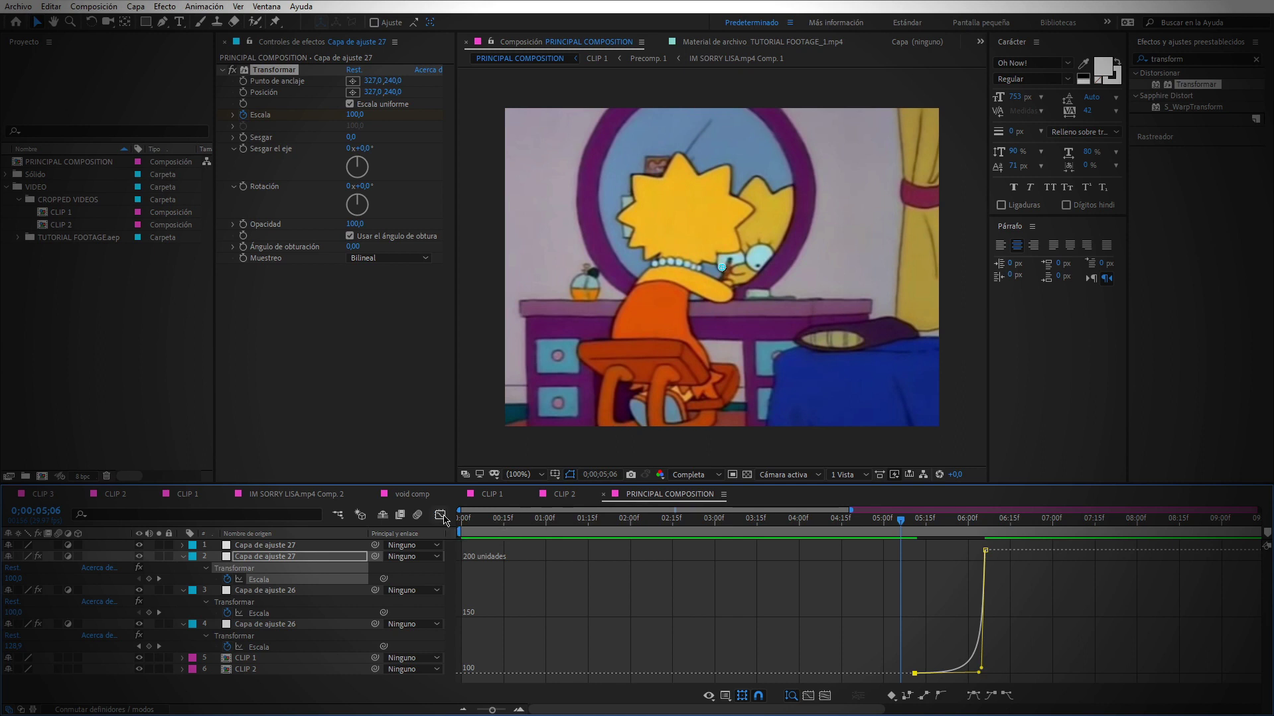
- Return to the layer view and preview the accelerating zoom through the cut from CLIP 1 to CLIP 2
left_click(440, 515)
key("space")
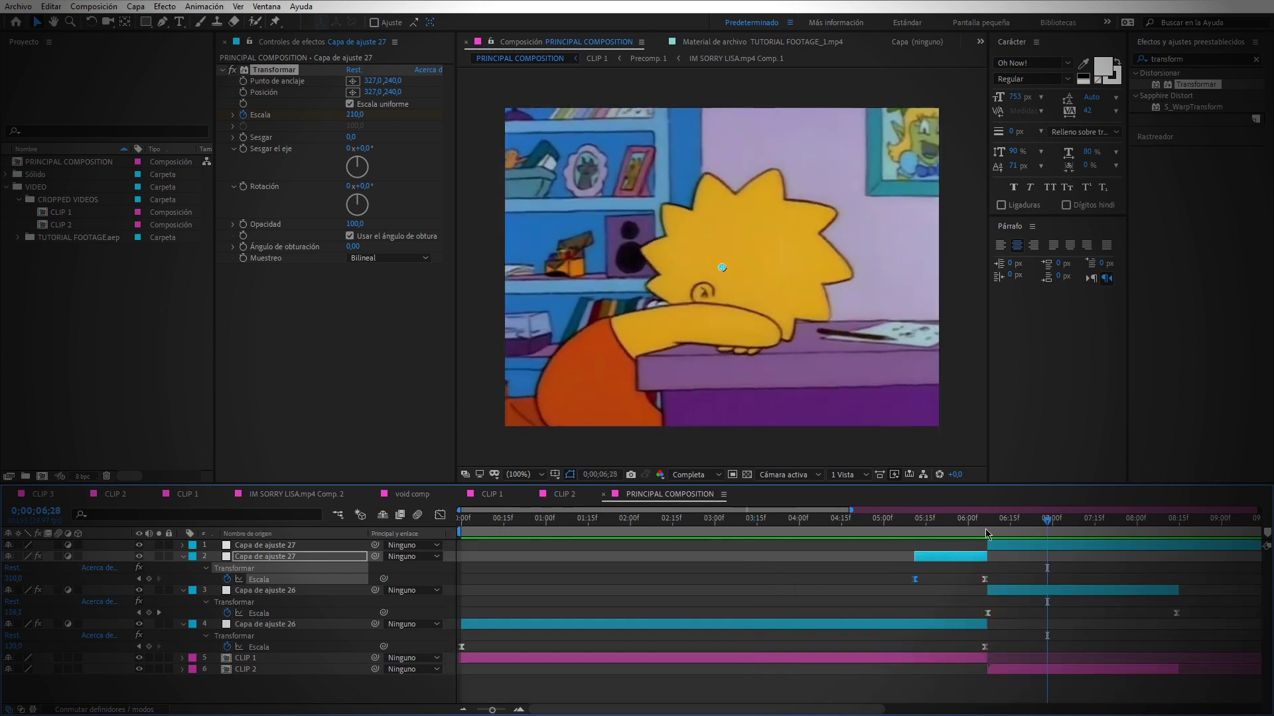
left_click(995, 545)
left_click(827, 526)
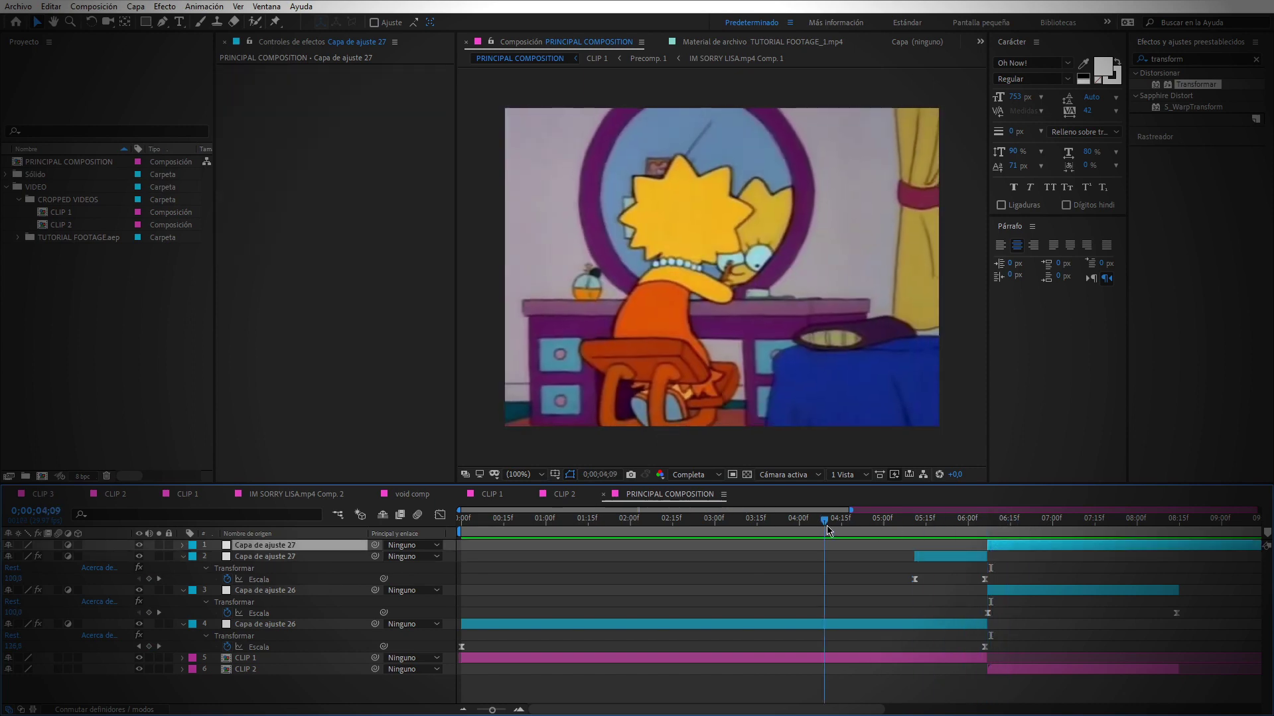
key("space")
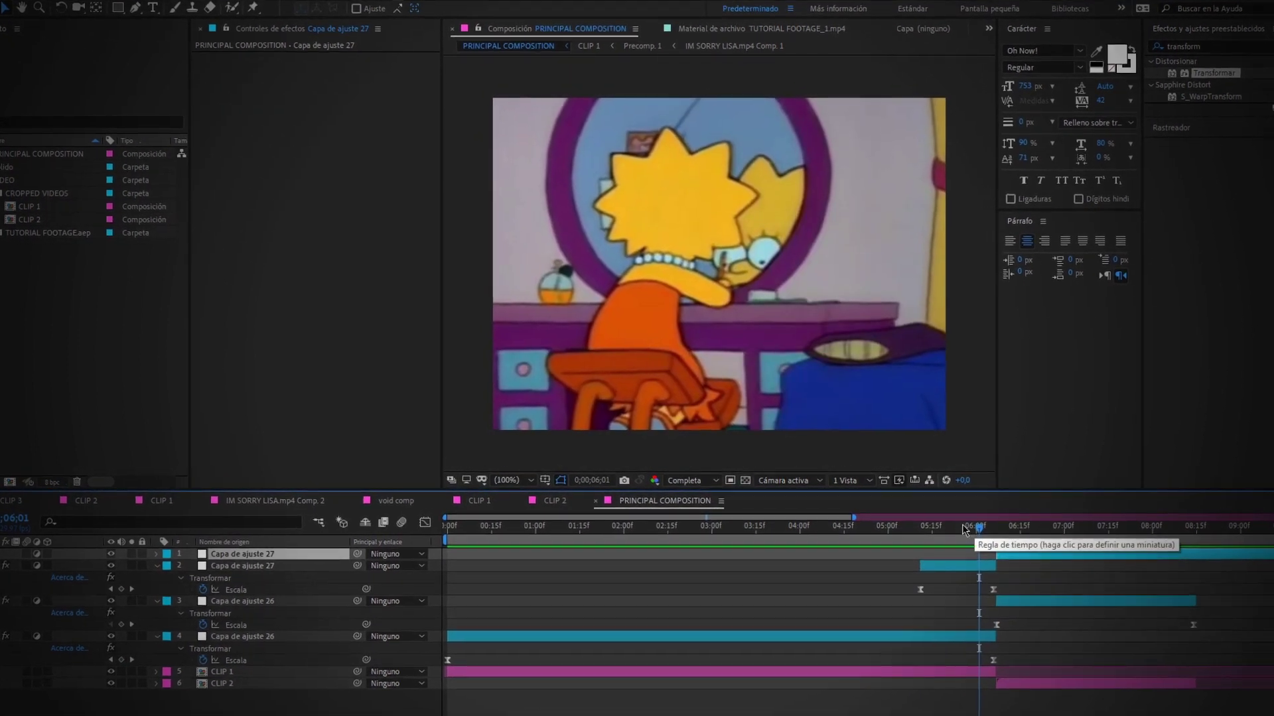
- Trim the end of the new adjustment layer above CLIP 2 to about 0;00;06;24
left_click(964, 529)
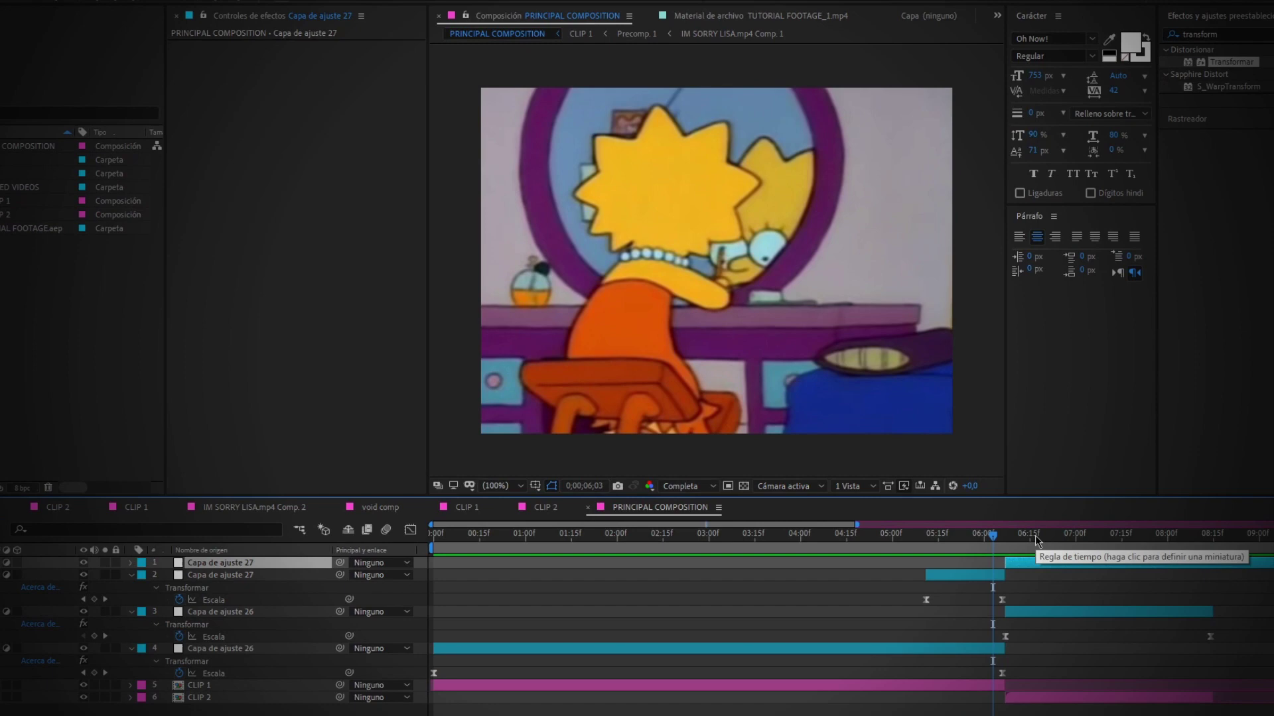
left_click_drag(1036, 535, 1062, 538)
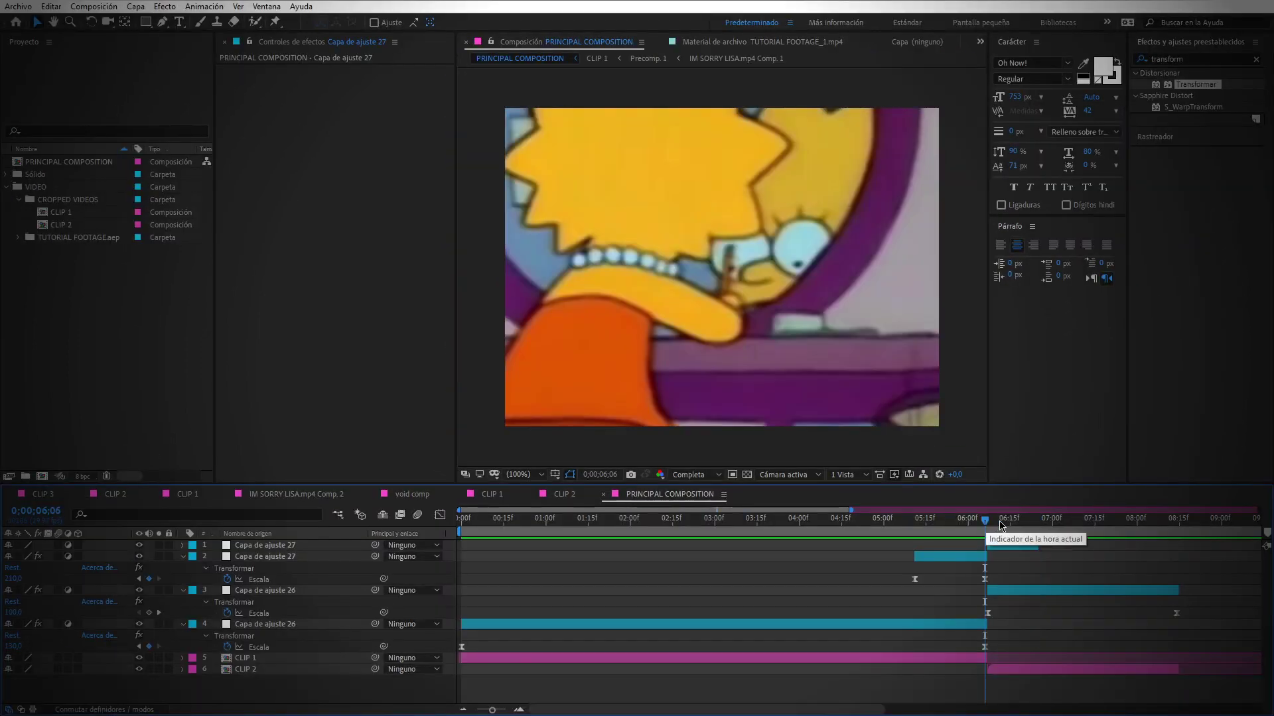
left_click_drag(1001, 525, 1005, 525)
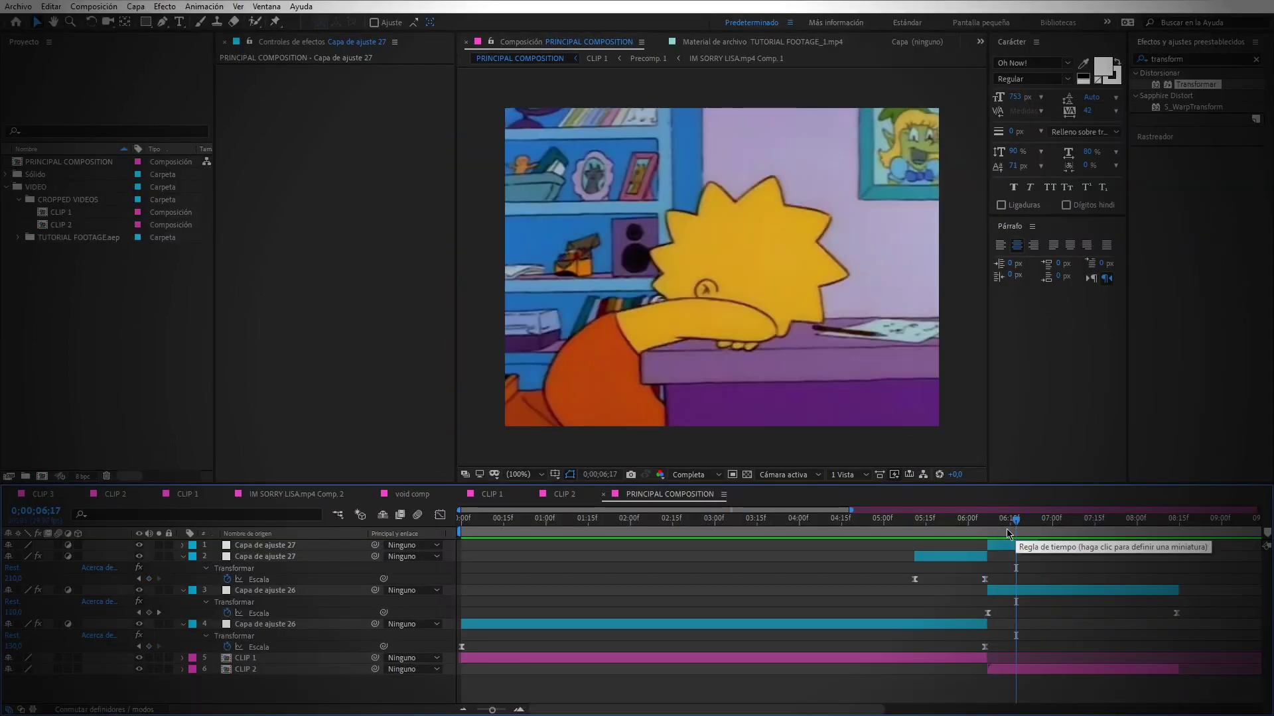
- Apply the Transform effect to CLIP 2's trimmed adjustment layer and keyframe its Scale from 70 at the layer's start to 100 at its end
left_click_drag(1214, 88, 1048, 538)
left_click(1035, 521)
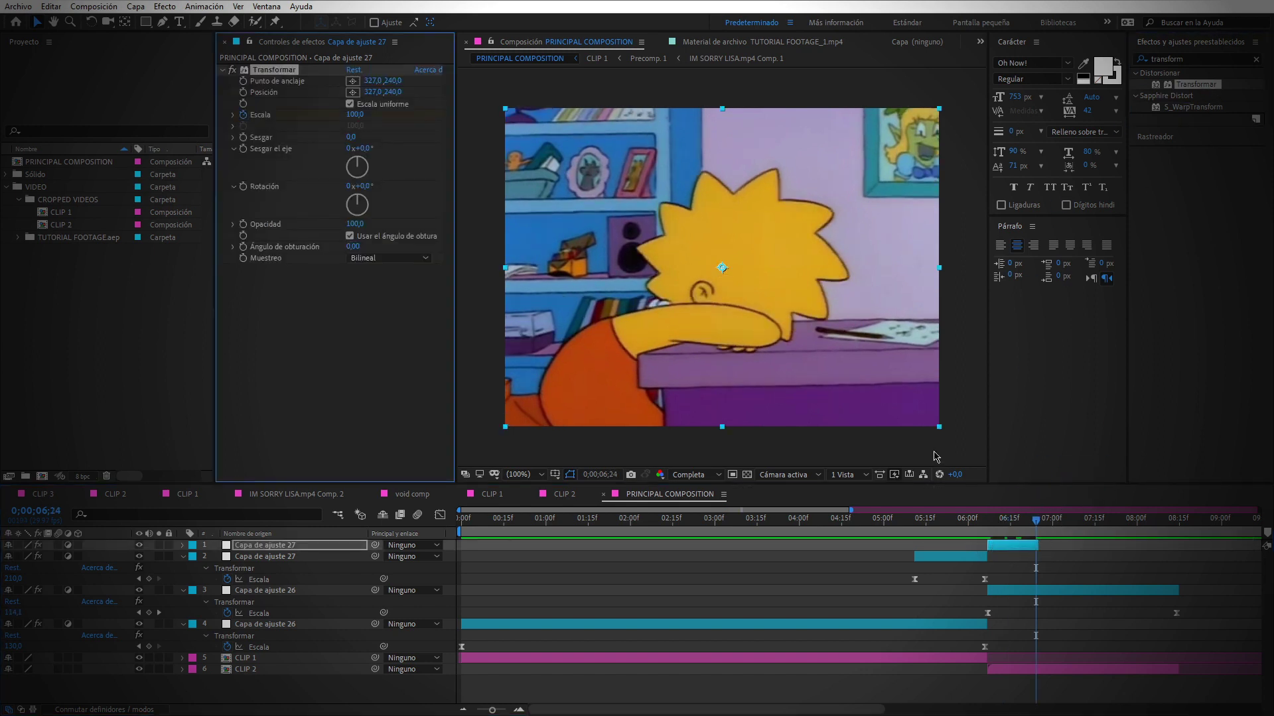
key("j")
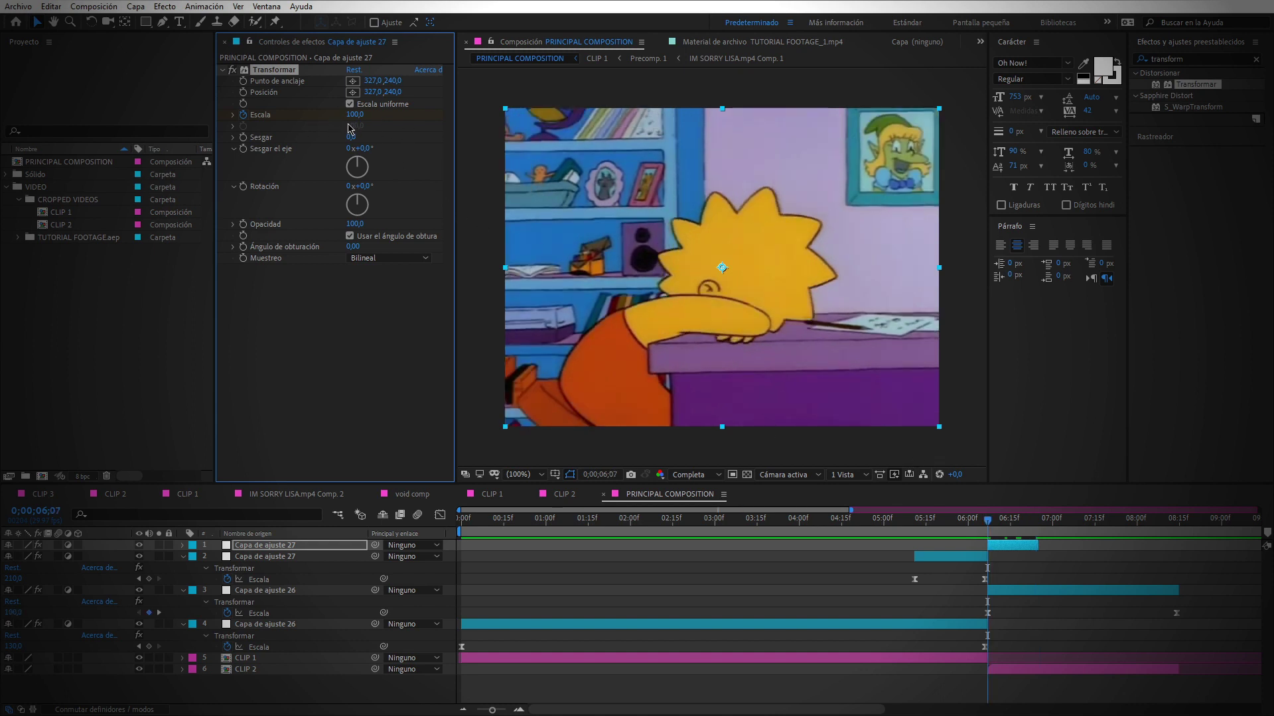
left_click_drag(353, 116, 342, 118)
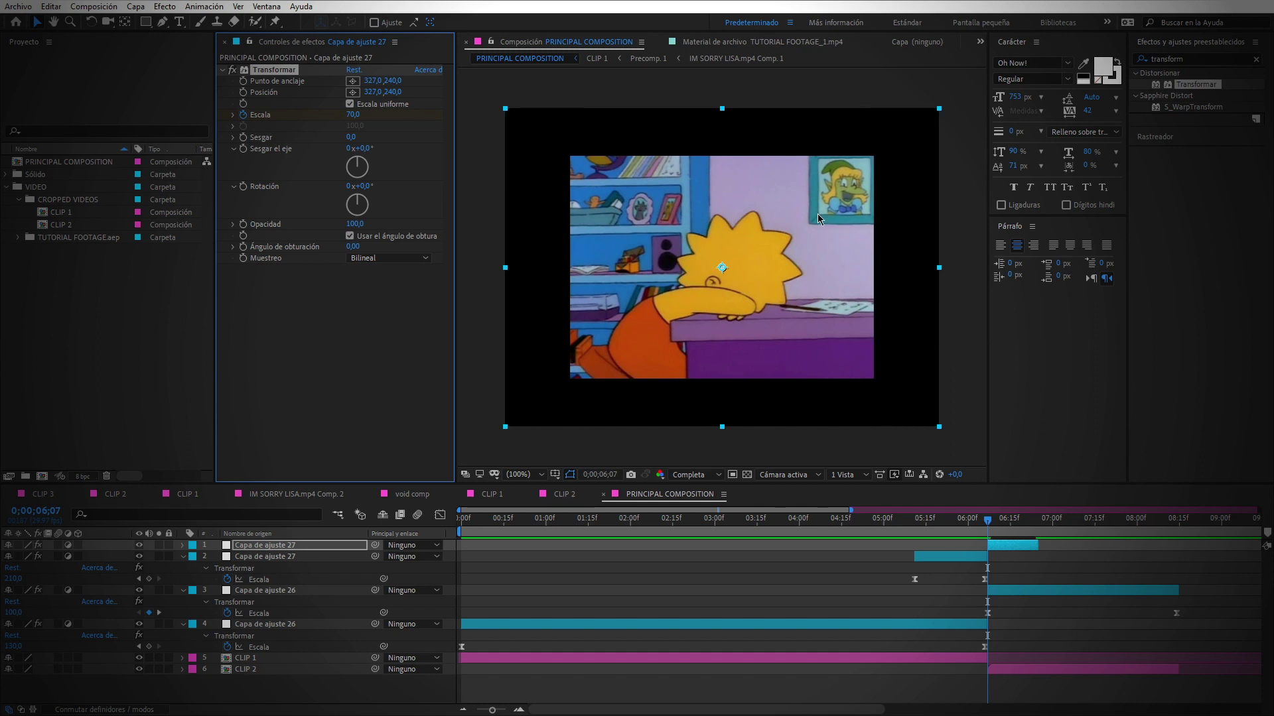
- Search the effects for "mosaico", apply Mosaico en movimiento to CLIP 2's trimmed adjustment layer and place it above Transform
left_click(1253, 59)
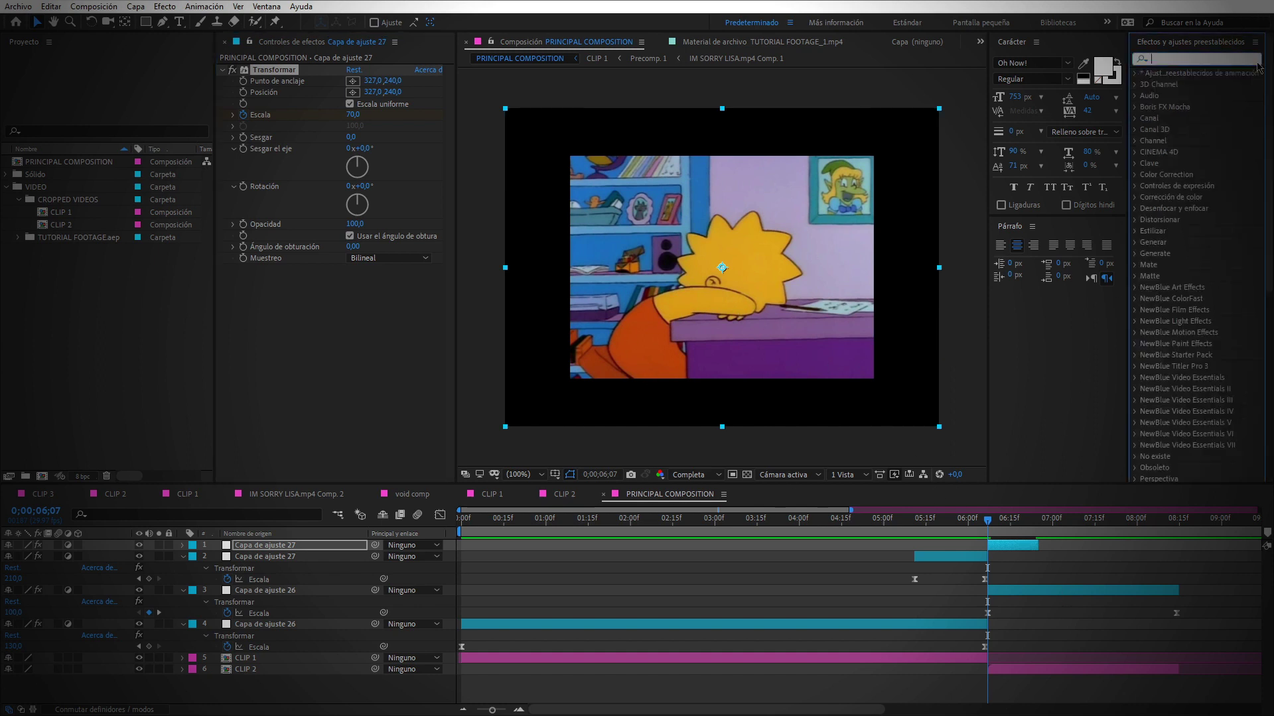
type("m")
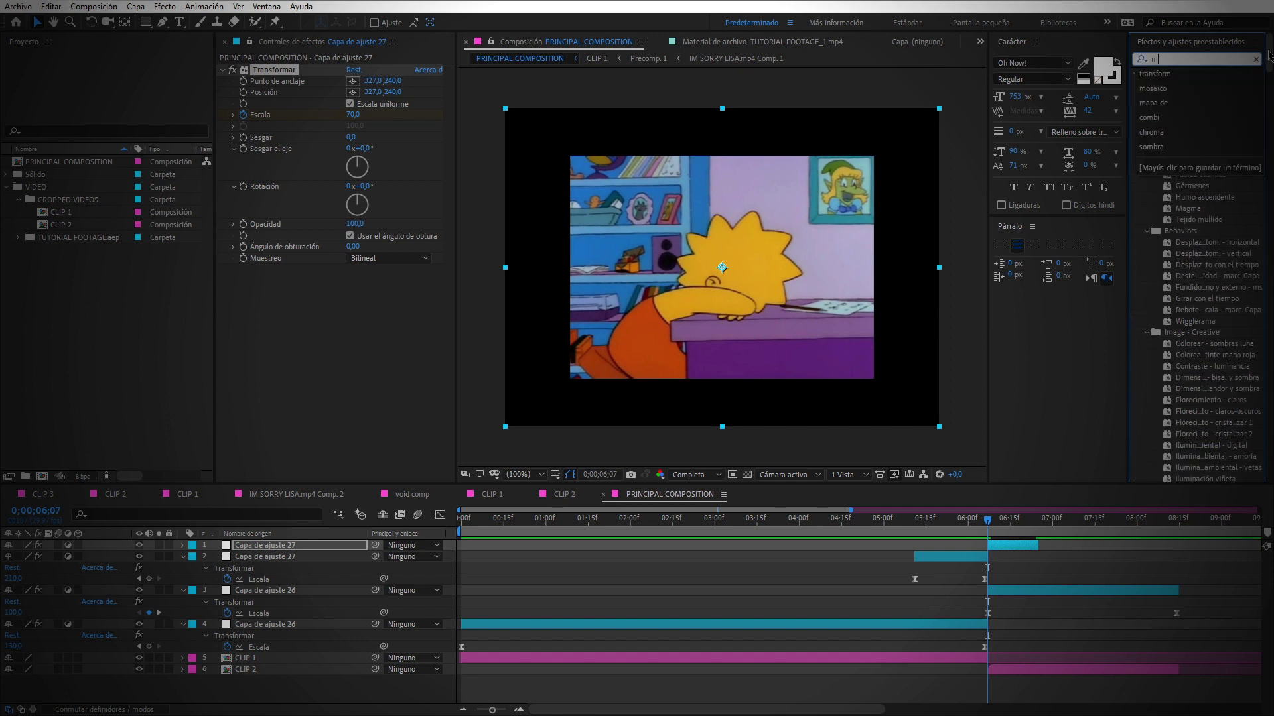
type("osaico")
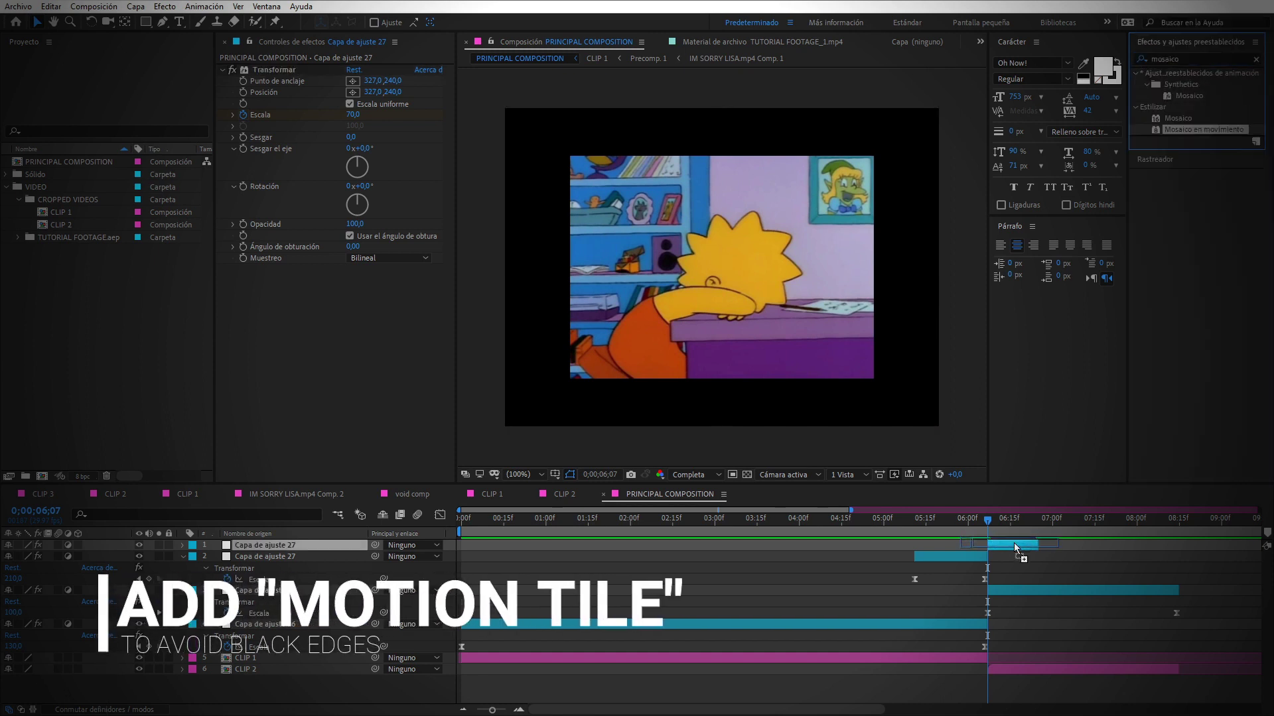
double_click(1203, 129)
left_click_drag(302, 268, 293, 73)
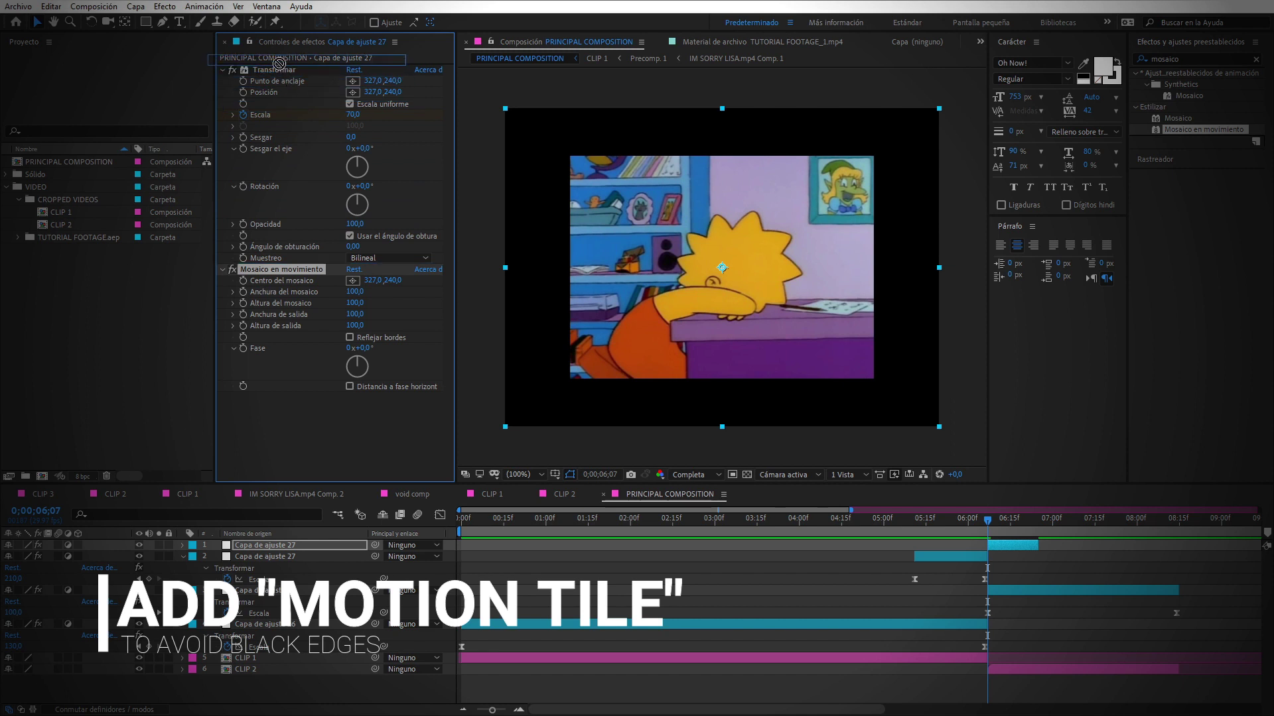
- Set Mosaico en movimiento's output width to 300 and output height to 290, and enable Reflejar bordes
mouse_move(993, 531)
left_mouse_down()
mouse_move(1015, 531)
mouse_move(993, 532)
left_mouse_up()
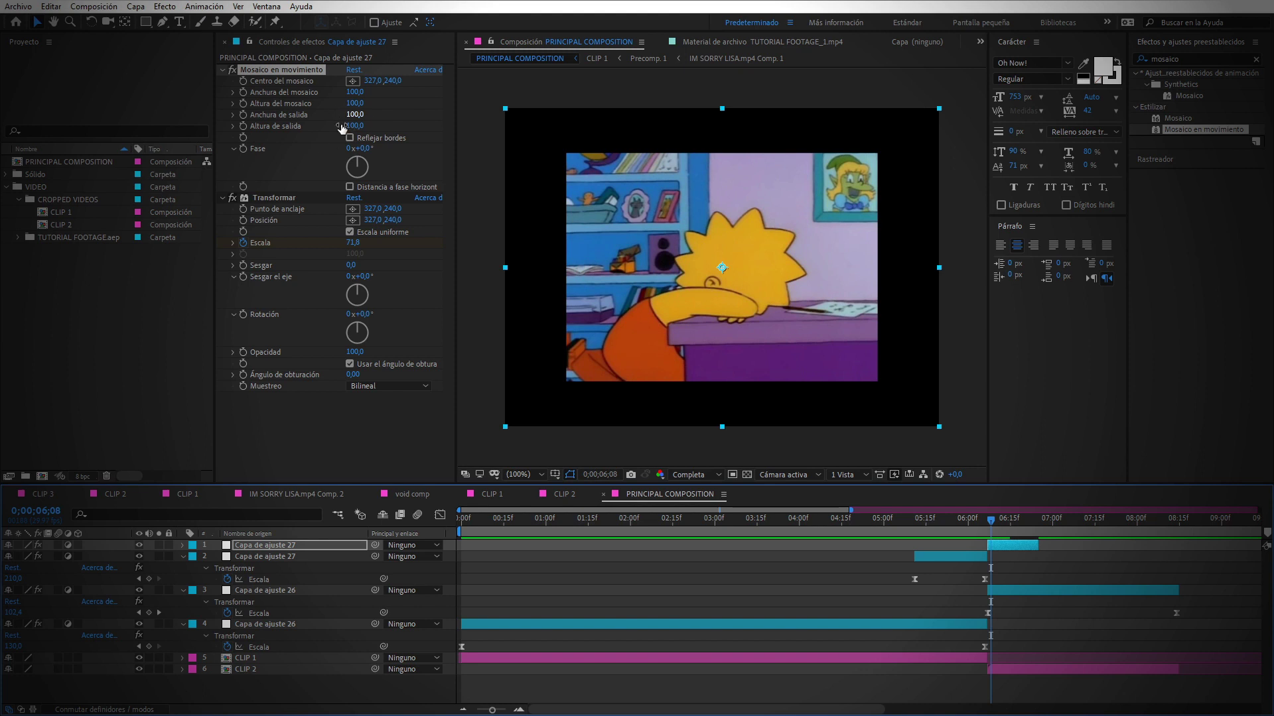
mouse_move(355, 118)
left_mouse_down()
mouse_move(382, 117)
mouse_move(363, 127)
left_mouse_up()
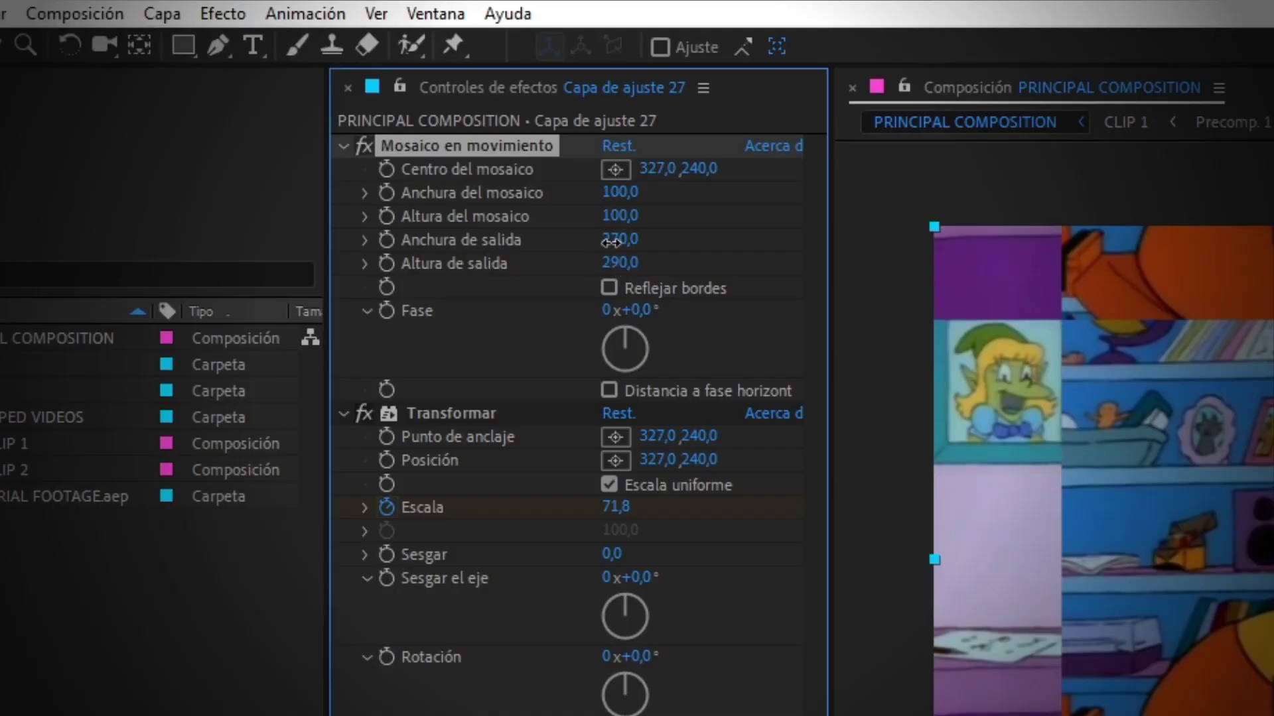
left_click_drag(351, 119, 354, 118)
left_click_drag(631, 247, 636, 247)
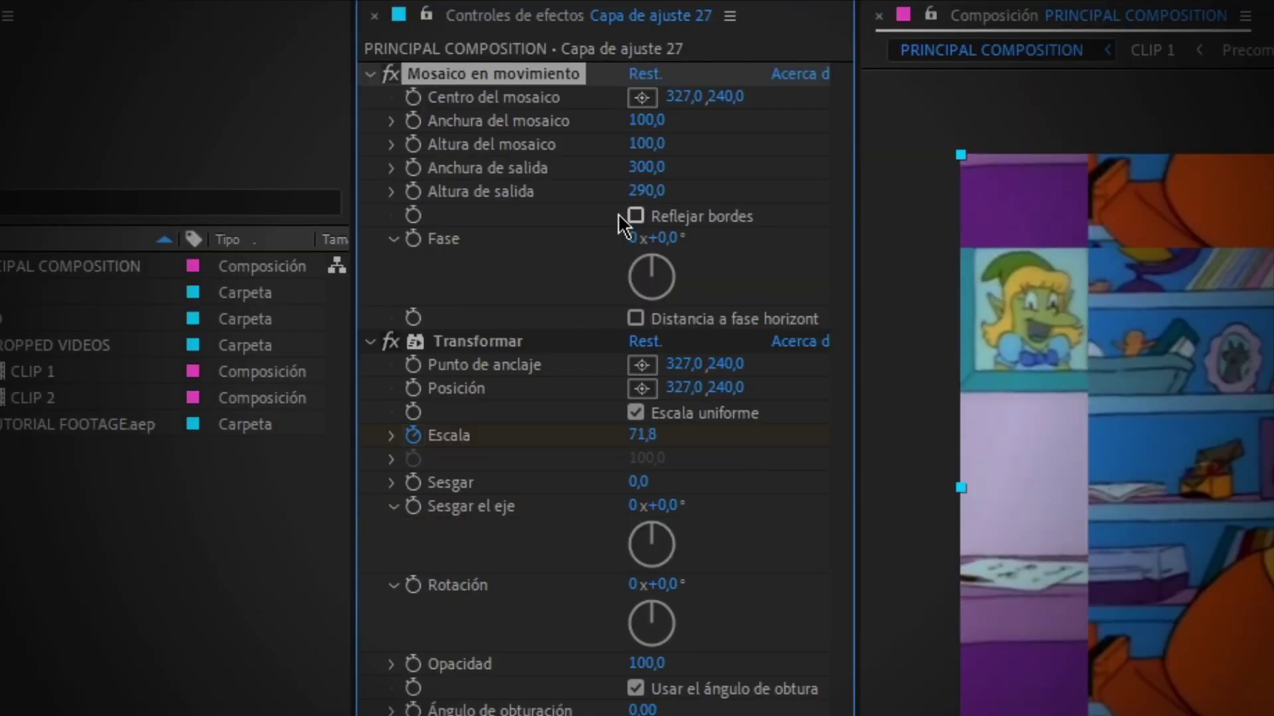
left_click(636, 217)
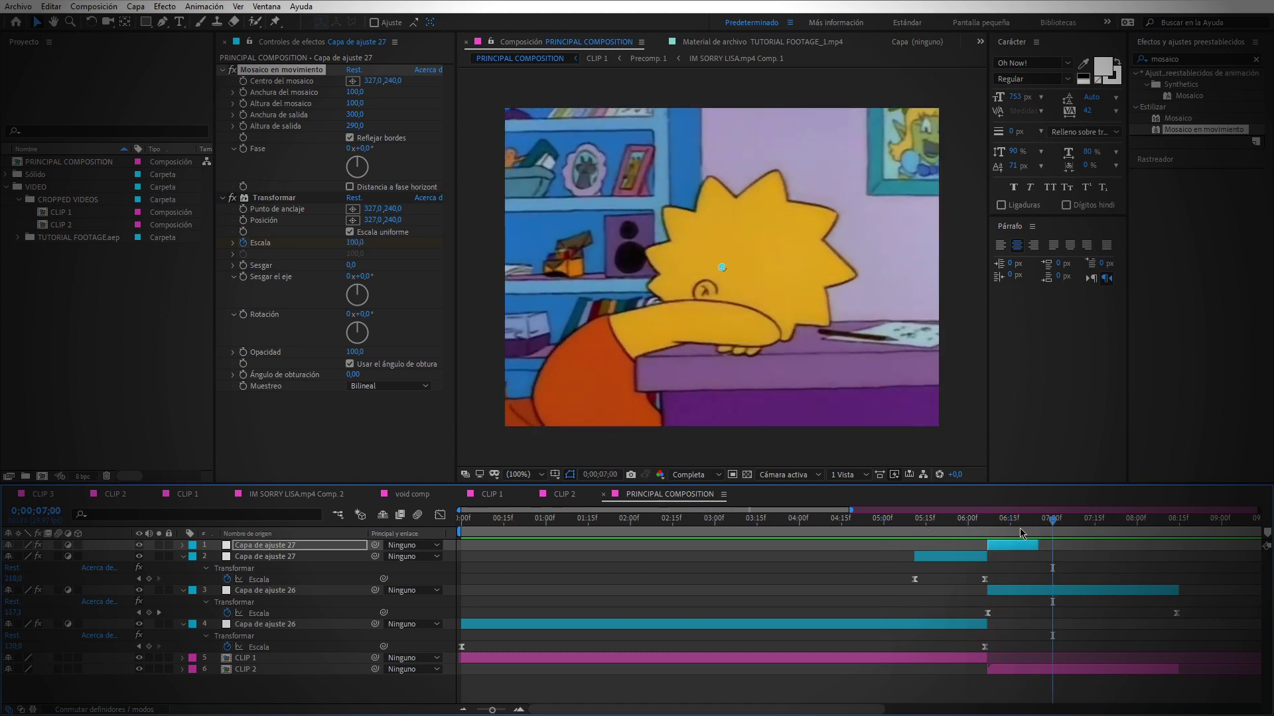
- Apply Easy Ease to both Scale keyframes of the Transform effect on CLIP 2's trimmed adjustment layer
left_click(877, 522)
key("space")
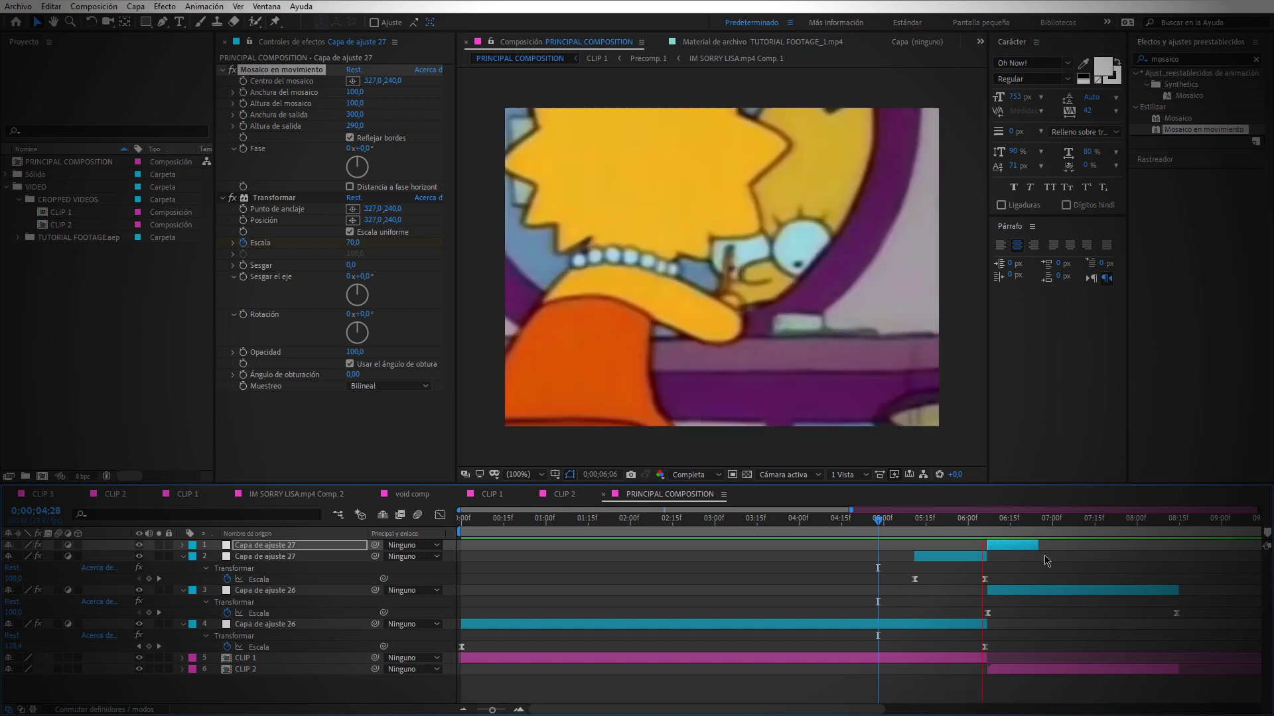
left_click(1027, 548)
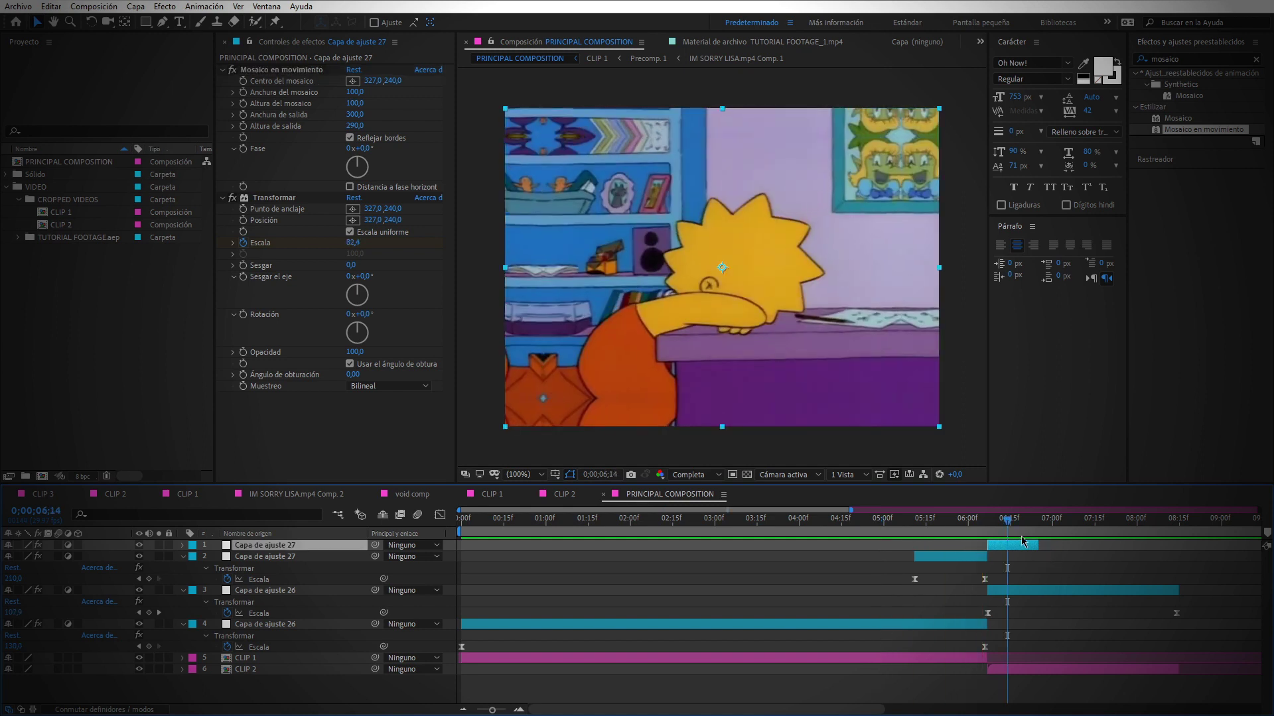
key("u")
left_click_drag(1054, 564, 970, 601)
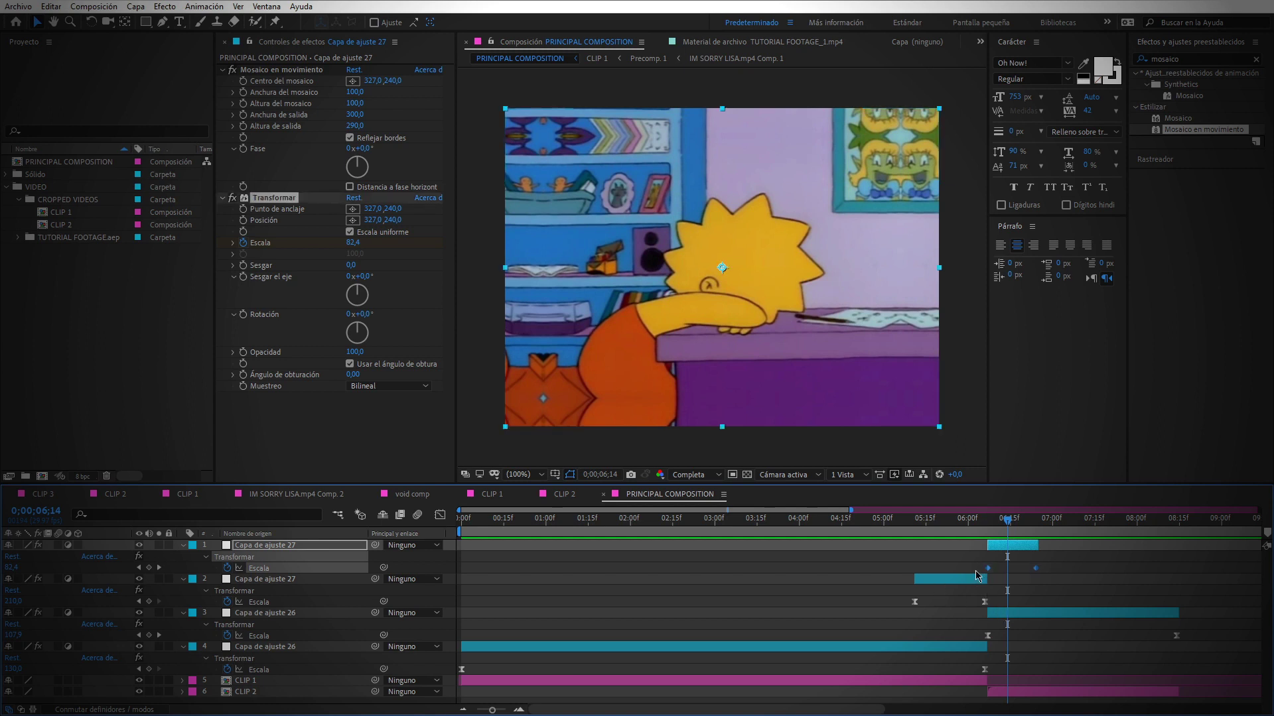
key("F9")
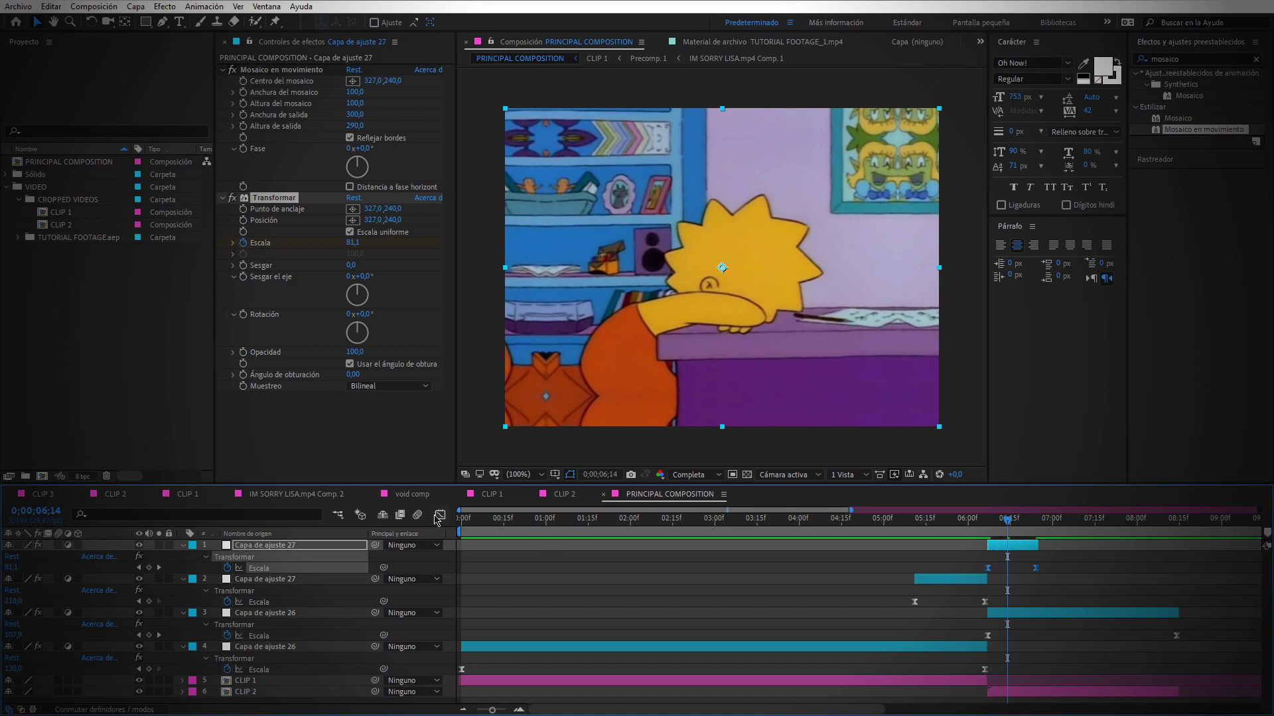
- Adjust the first Scale keyframe's easing curve on CLIP 2's trimmed adjustment layer in the graph editor, and preview the composition
key("shift+F3")
left_click(988, 674)
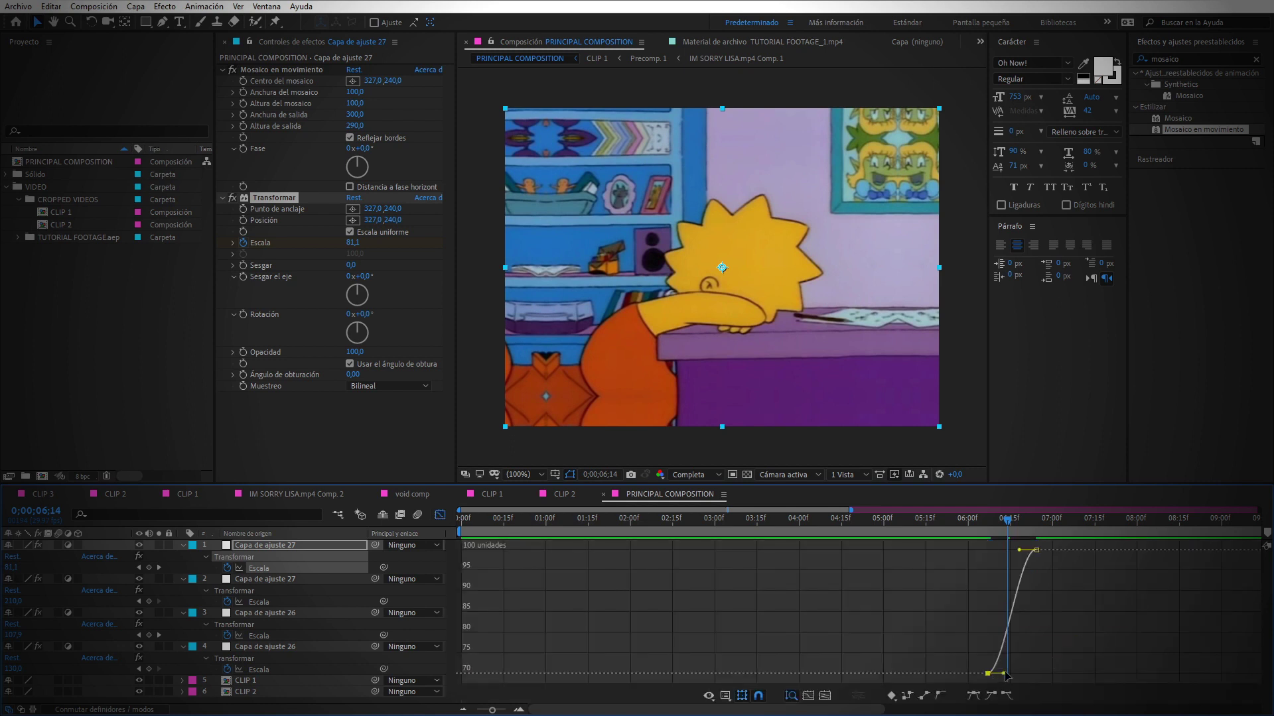
left_click_drag(995, 674, 462, 527)
left_click(440, 515)
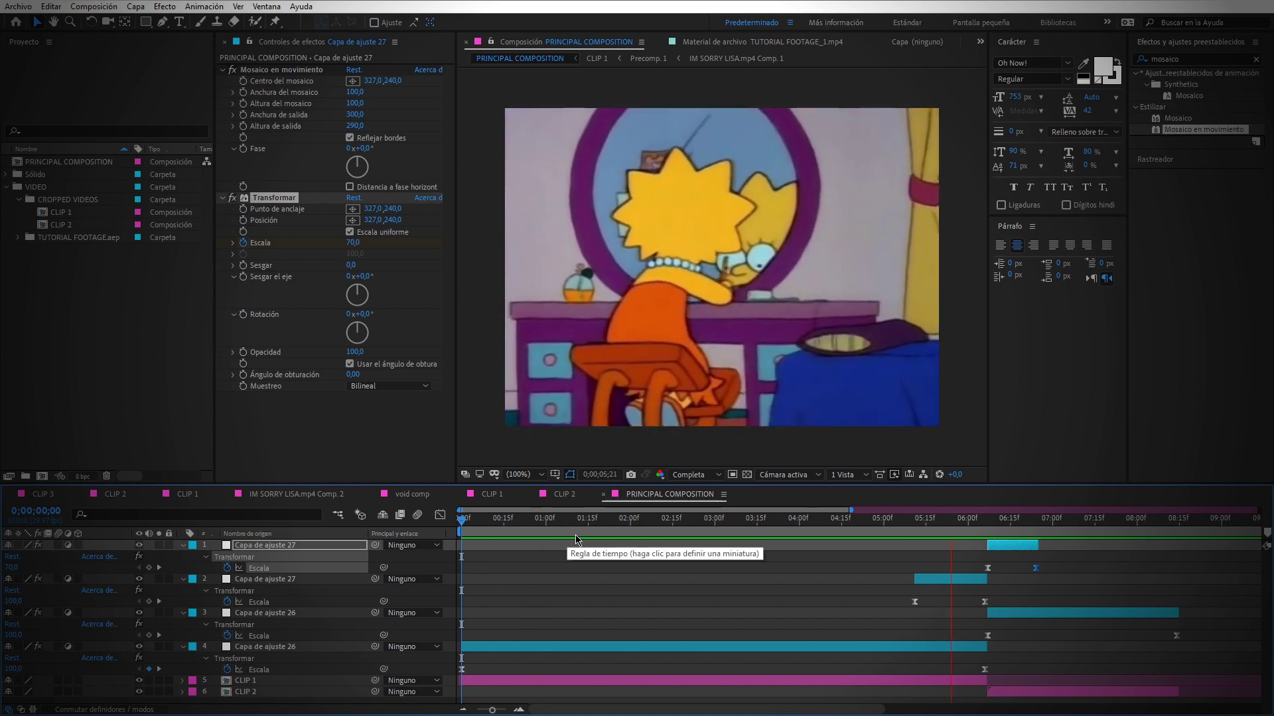
left_click_drag(575, 525, 875, 525)
left_click(701, 539)
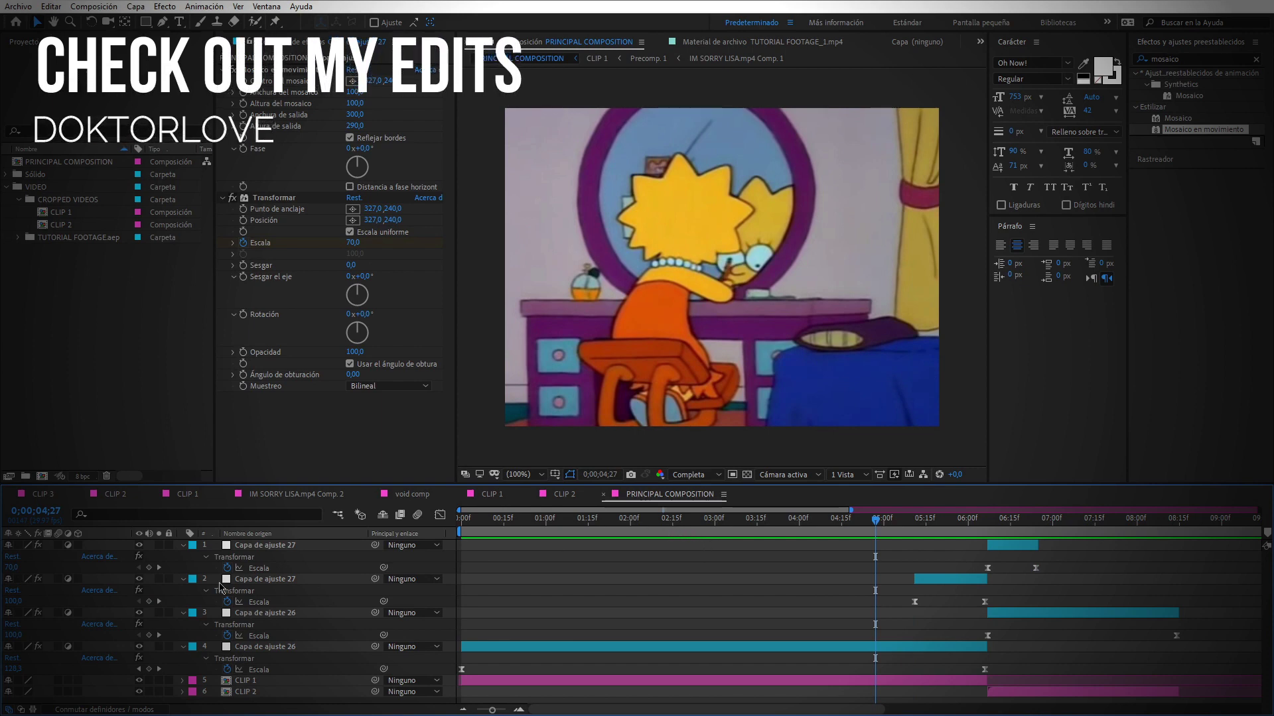
- Collapse the four adjustment layers' properties and enable motion blur for all six layers and the composition
left_click(183, 545)
left_click(183, 556)
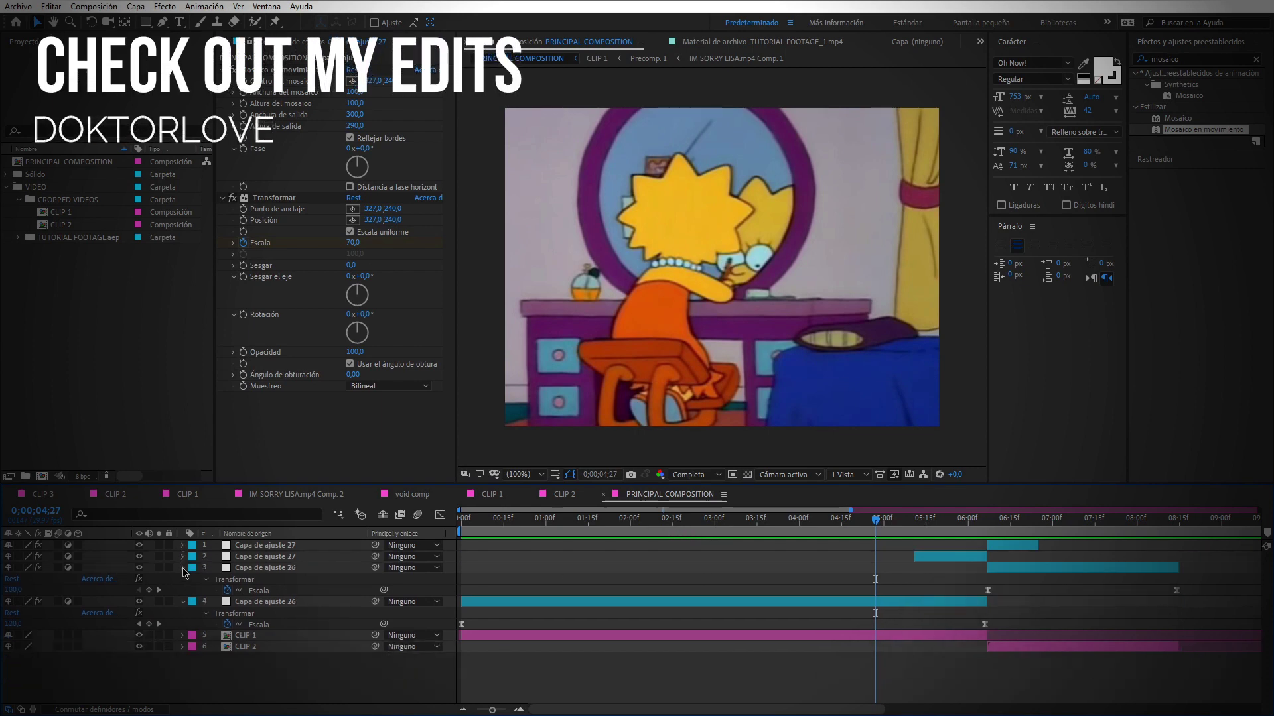
left_click(184, 568)
left_click(184, 579)
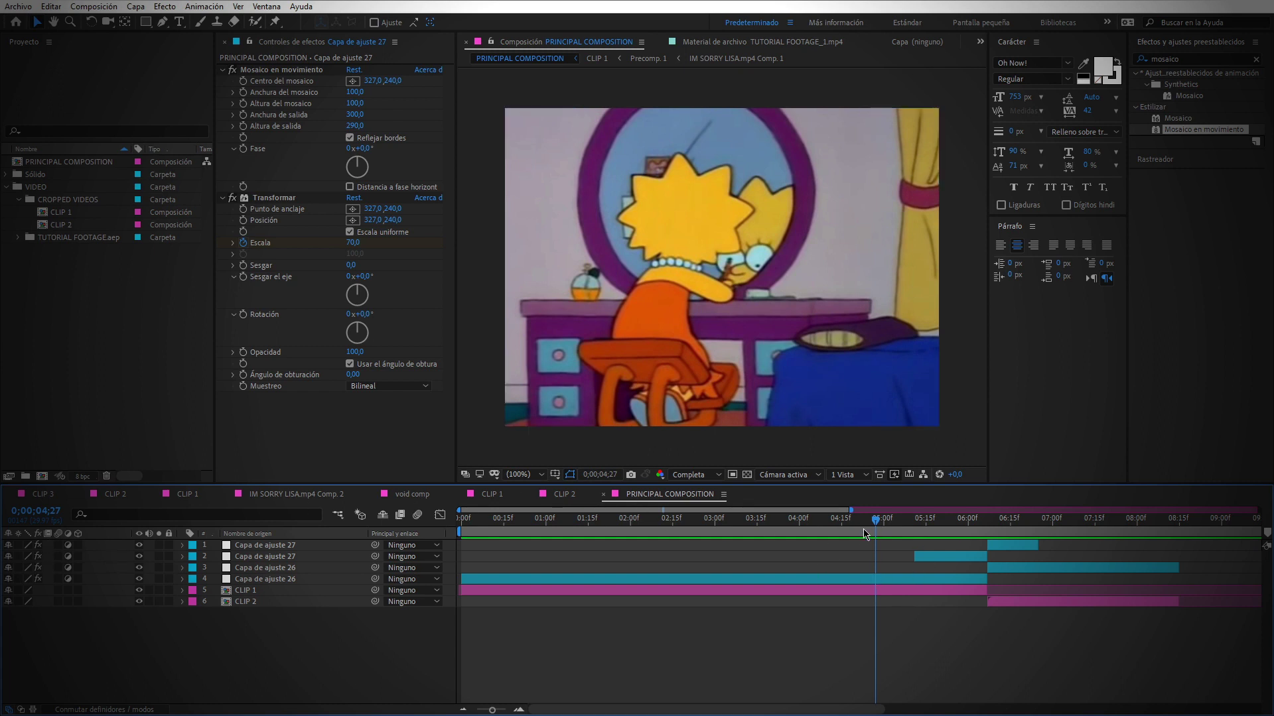
left_click(852, 522)
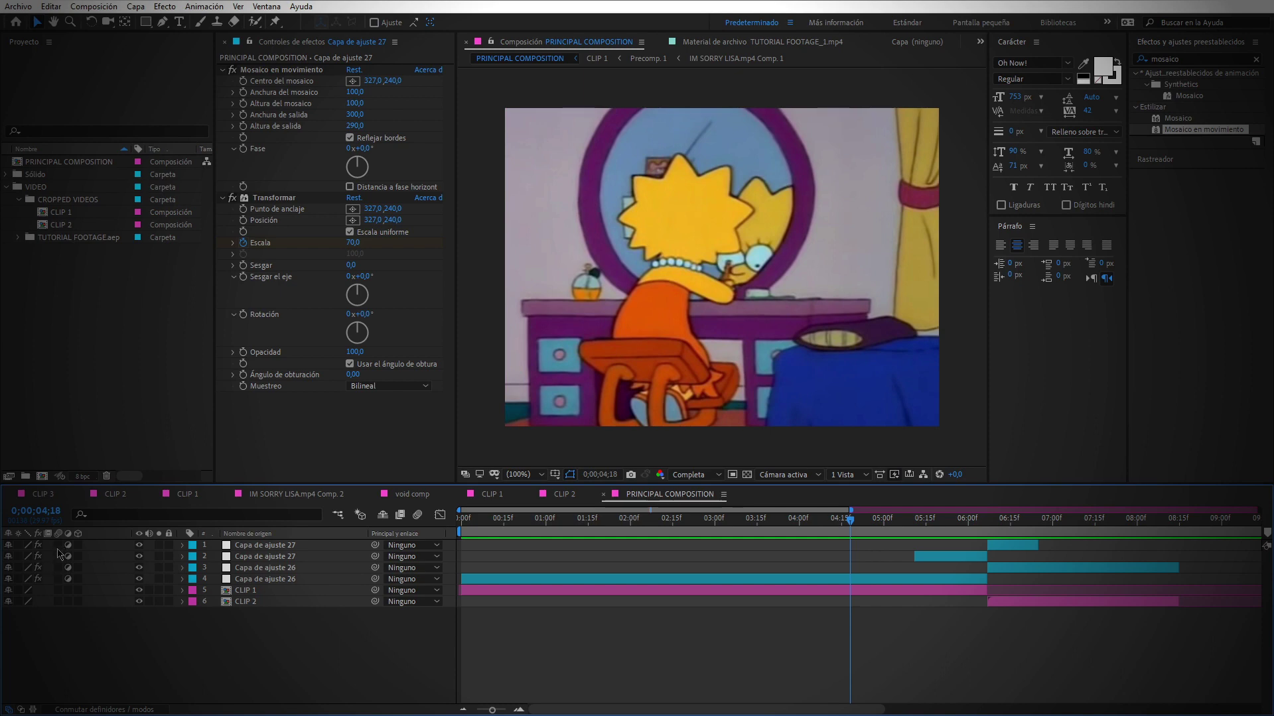
left_click_drag(61, 544, 61, 590)
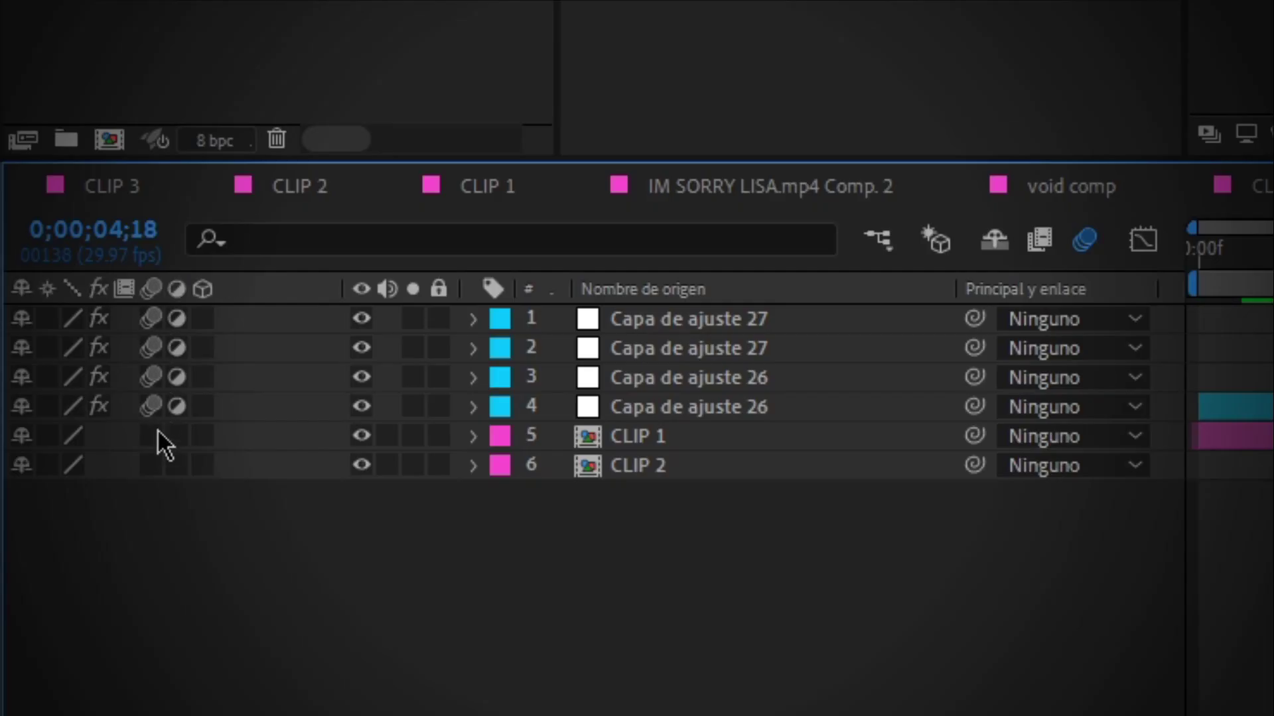
- Play back and scrub the composition to examine the zooms and the CLIP 1 to CLIP 2 transition with motion blur
left_click(767, 521)
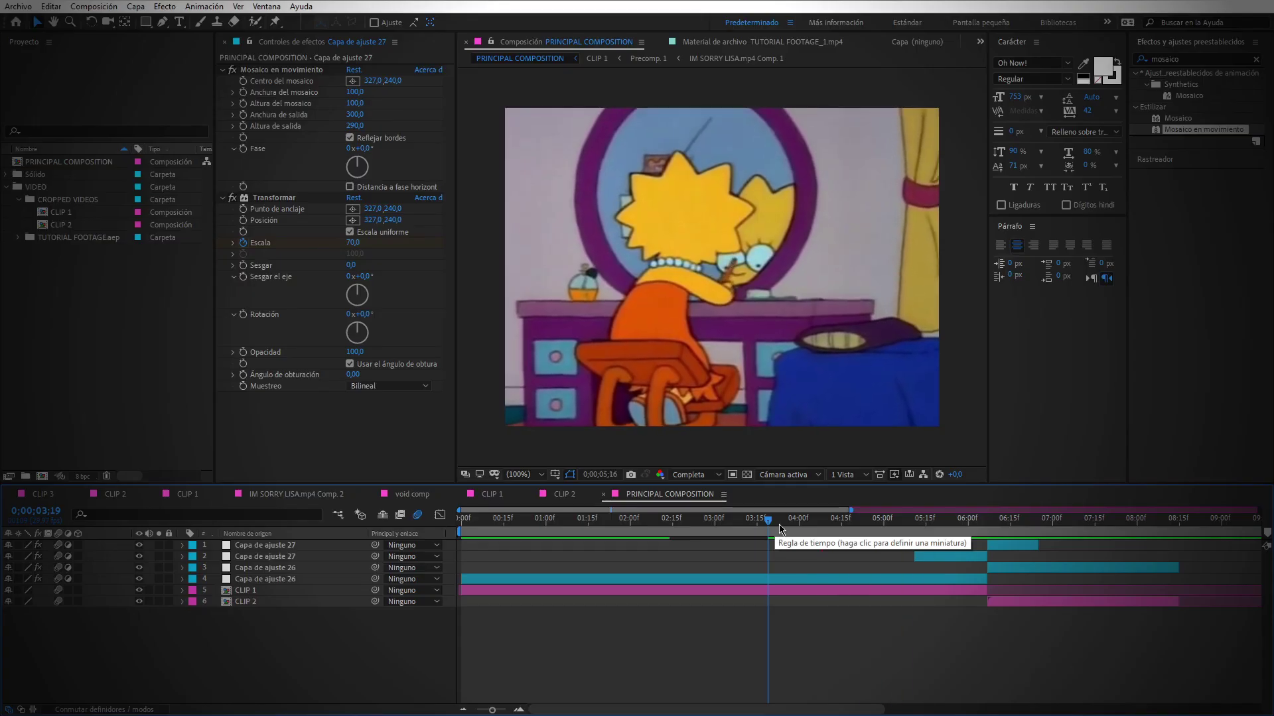
key("space")
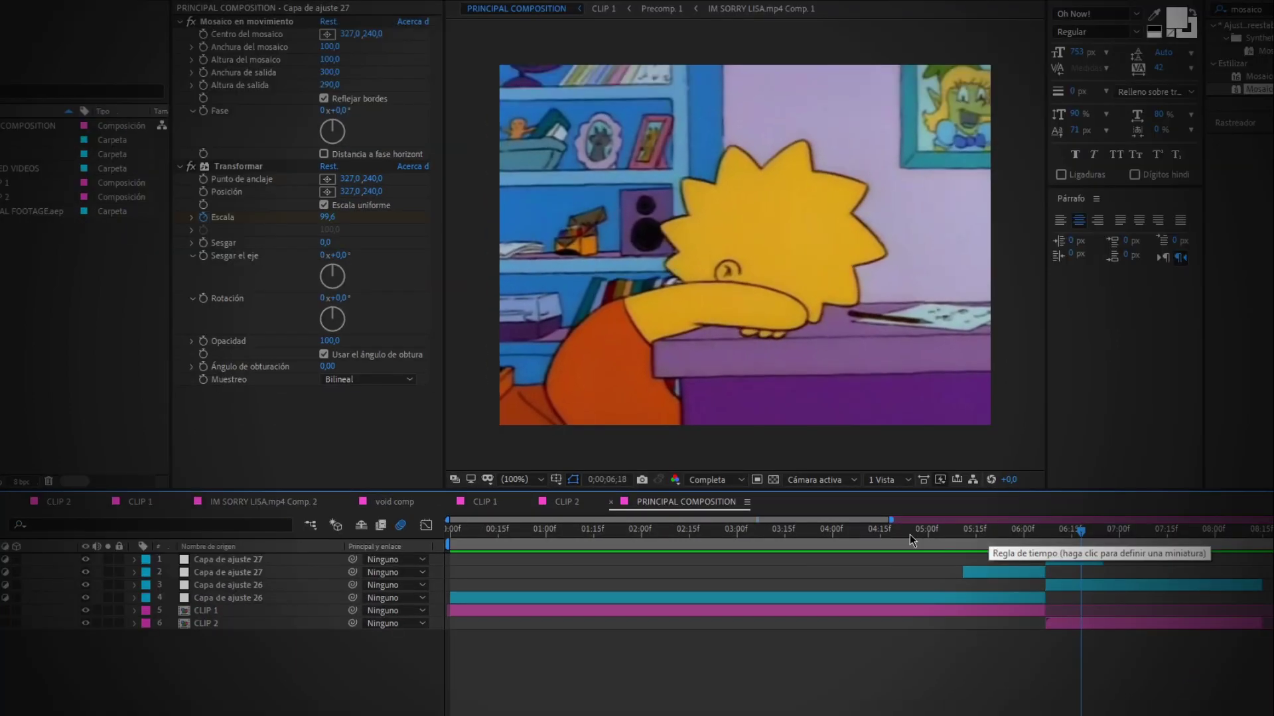
left_click(866, 524)
left_click(961, 530)
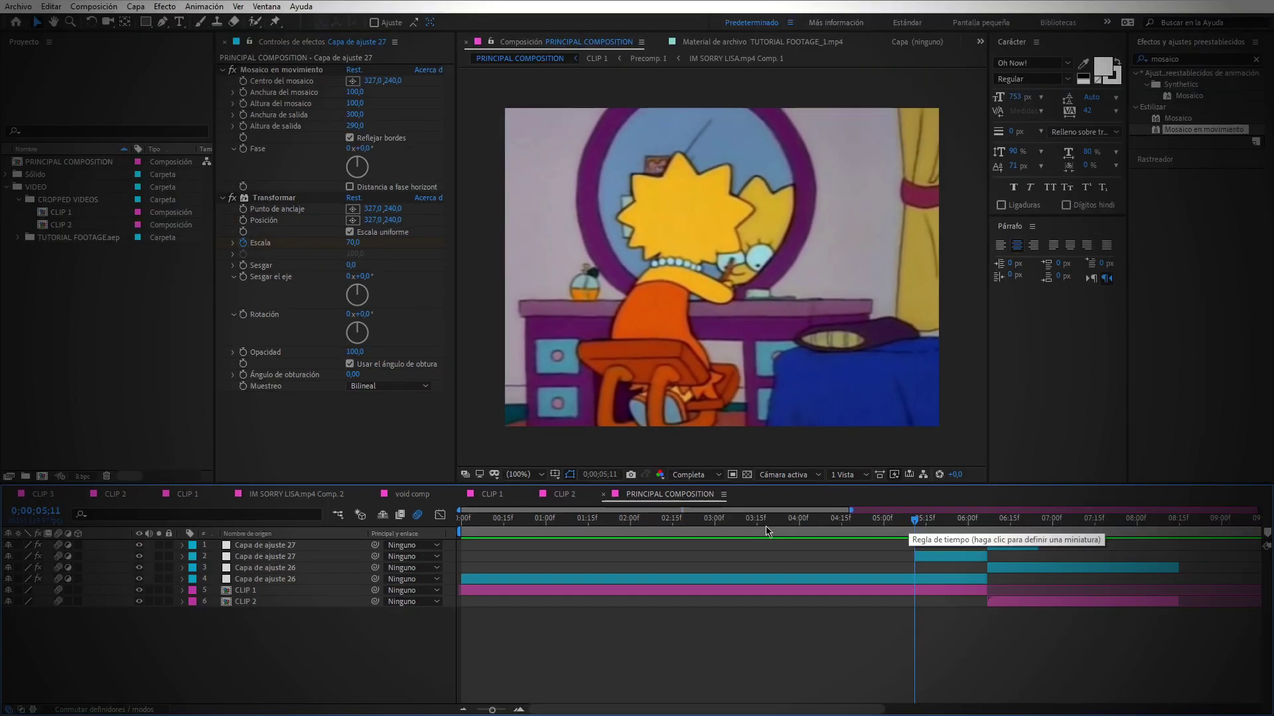
left_click(932, 532)
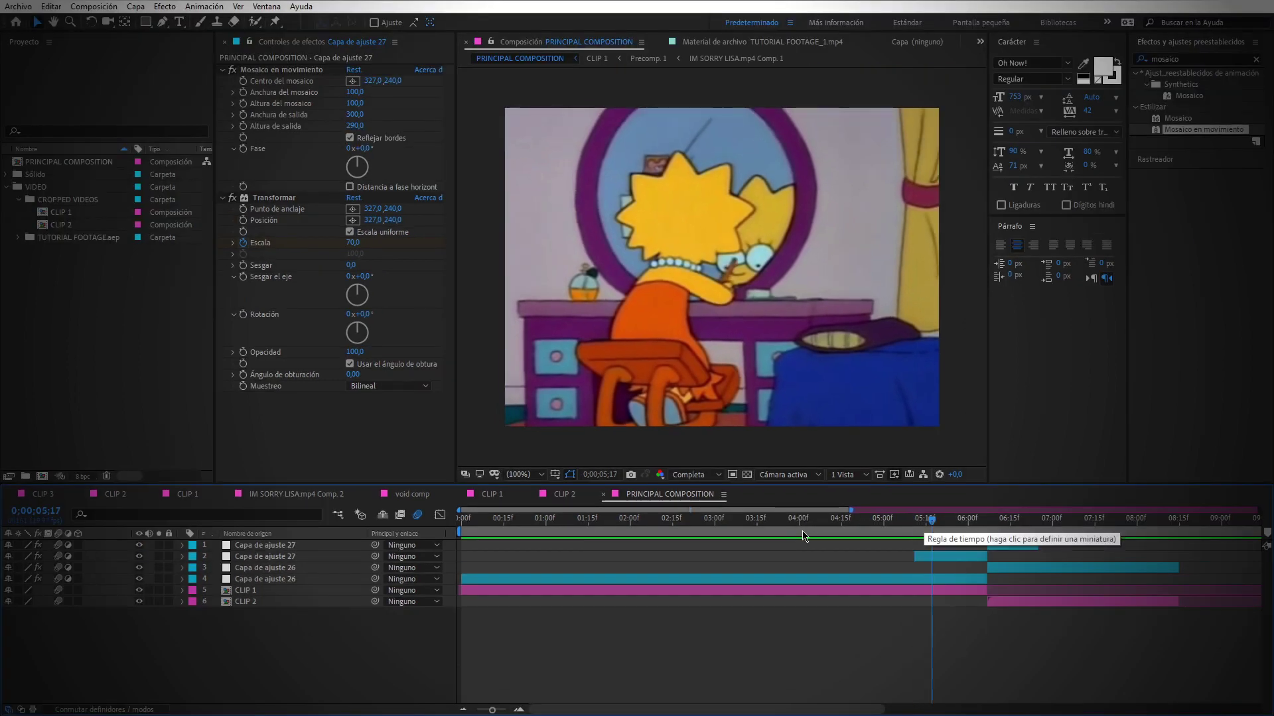
left_click(955, 556)
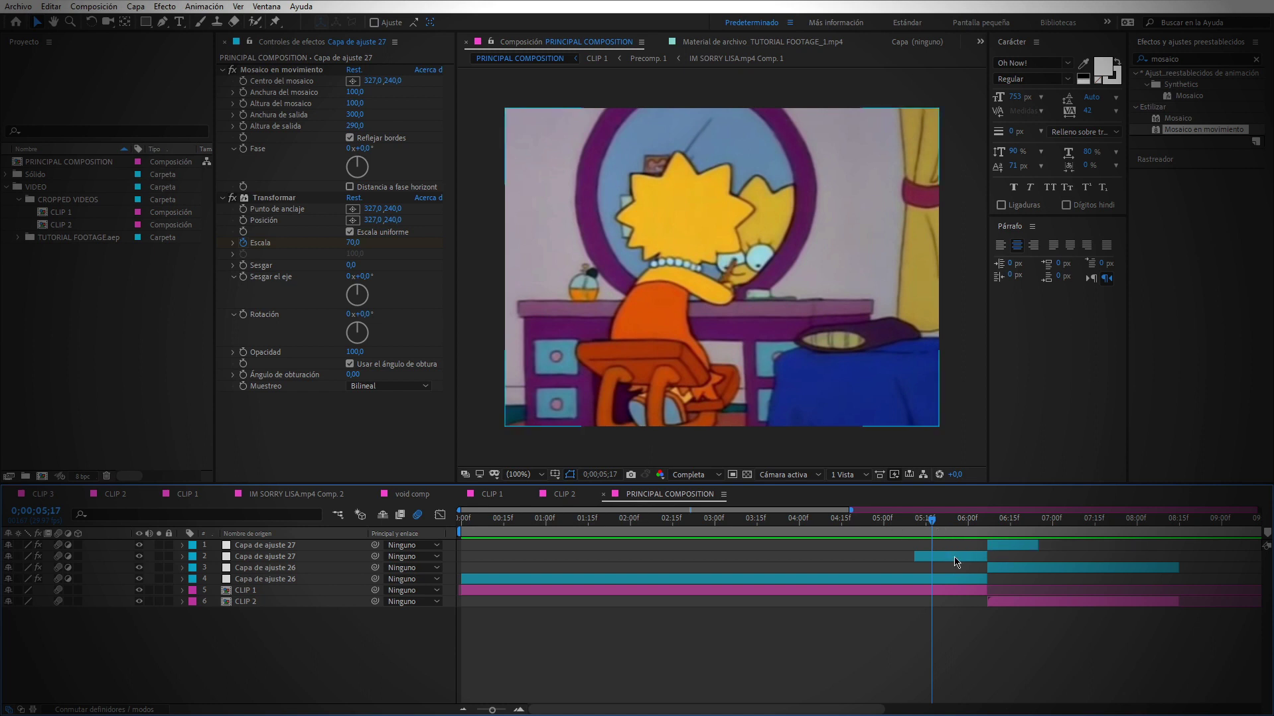
left_click(873, 532)
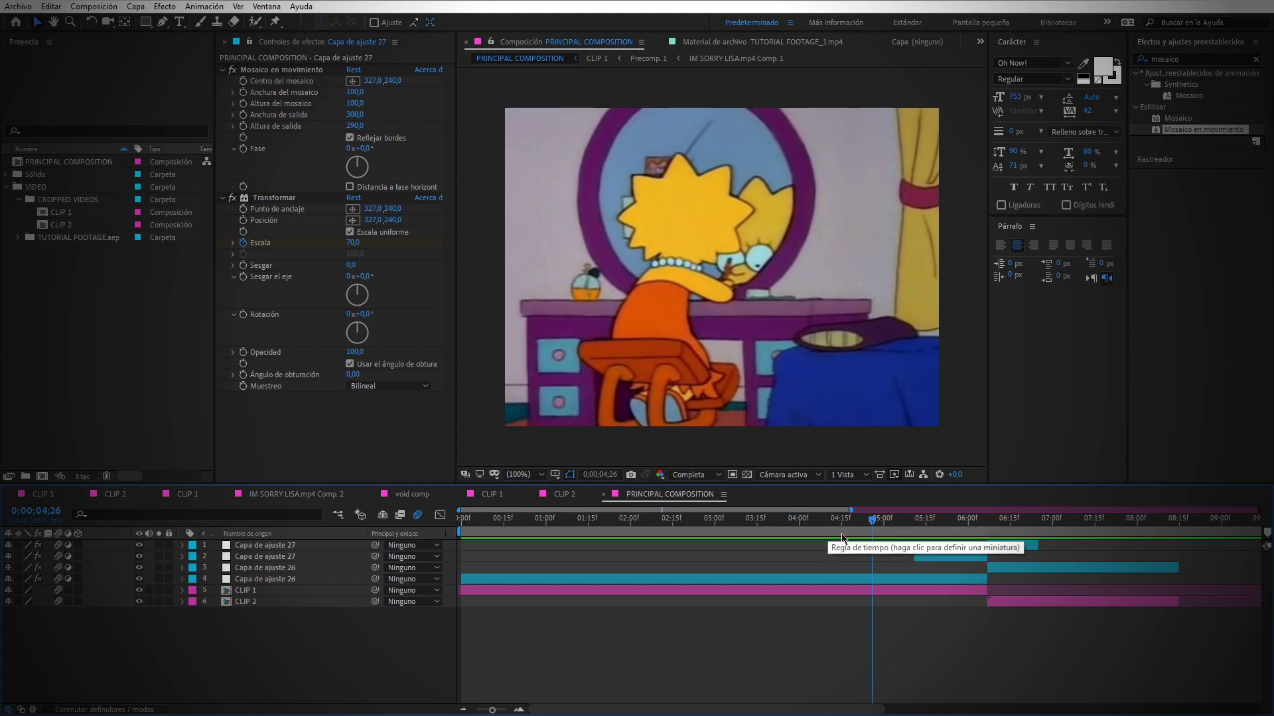
left_click(660, 524)
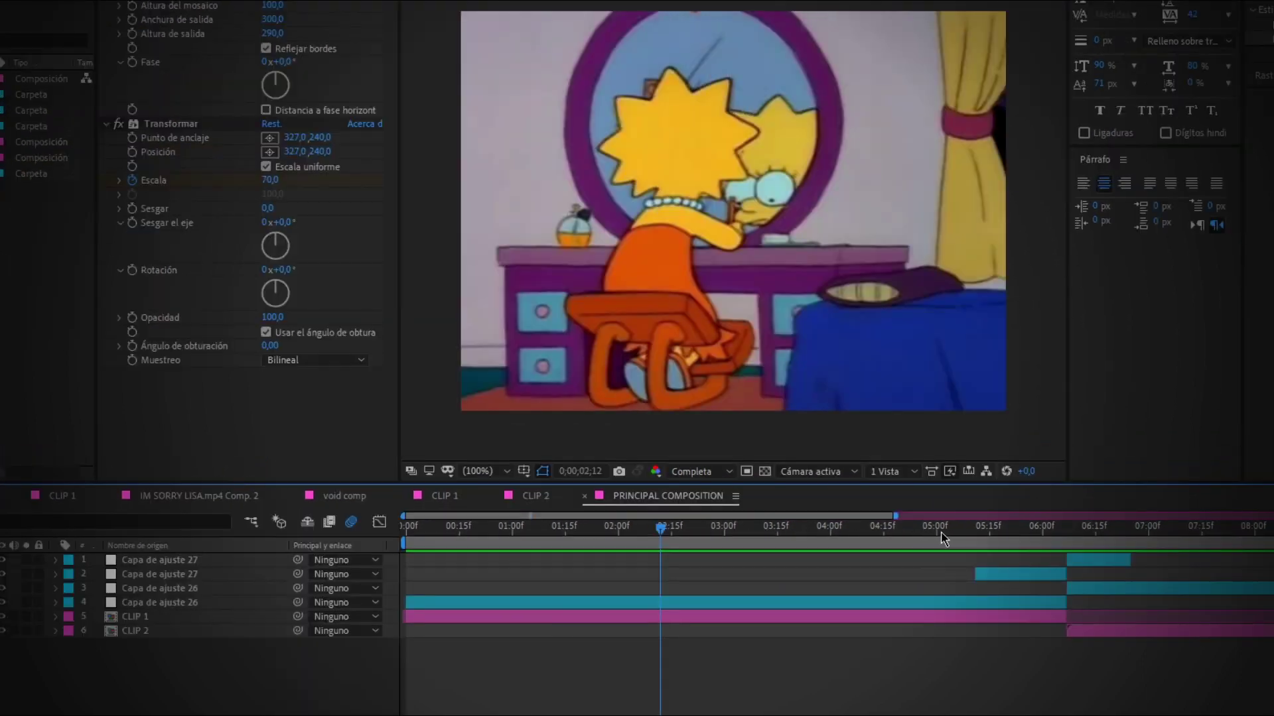
left_click(940, 528)
left_click(705, 528)
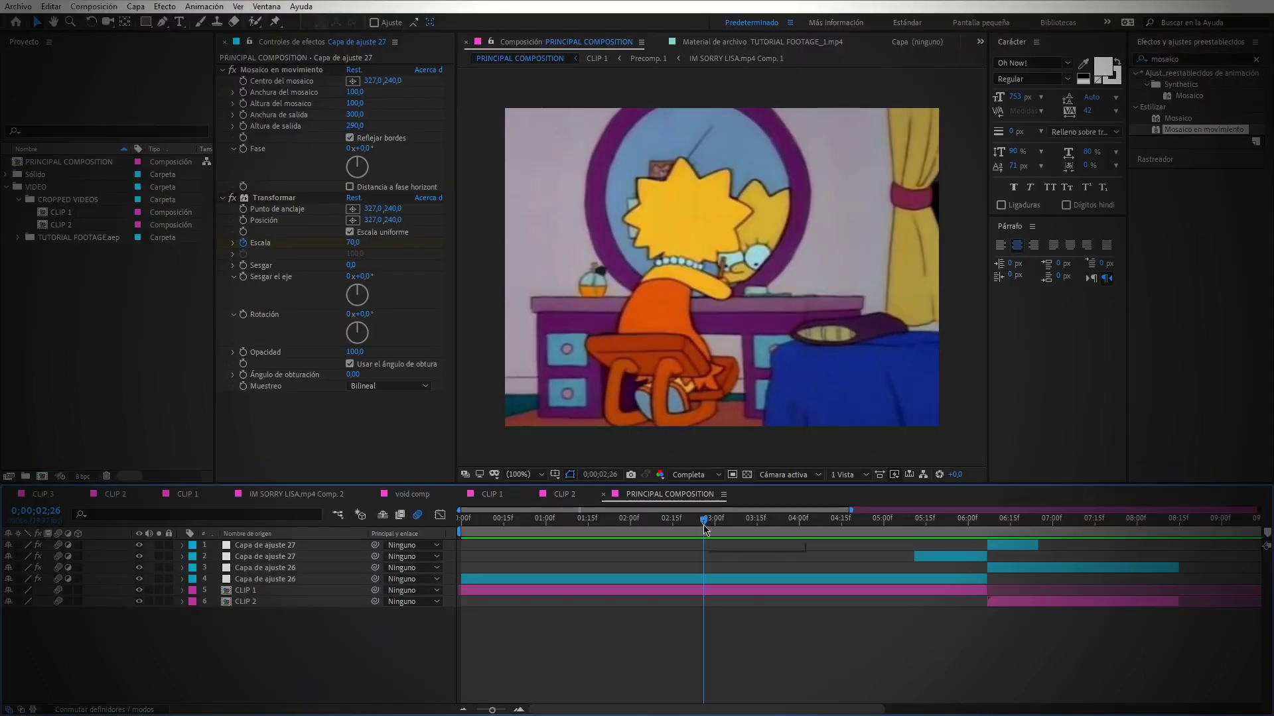